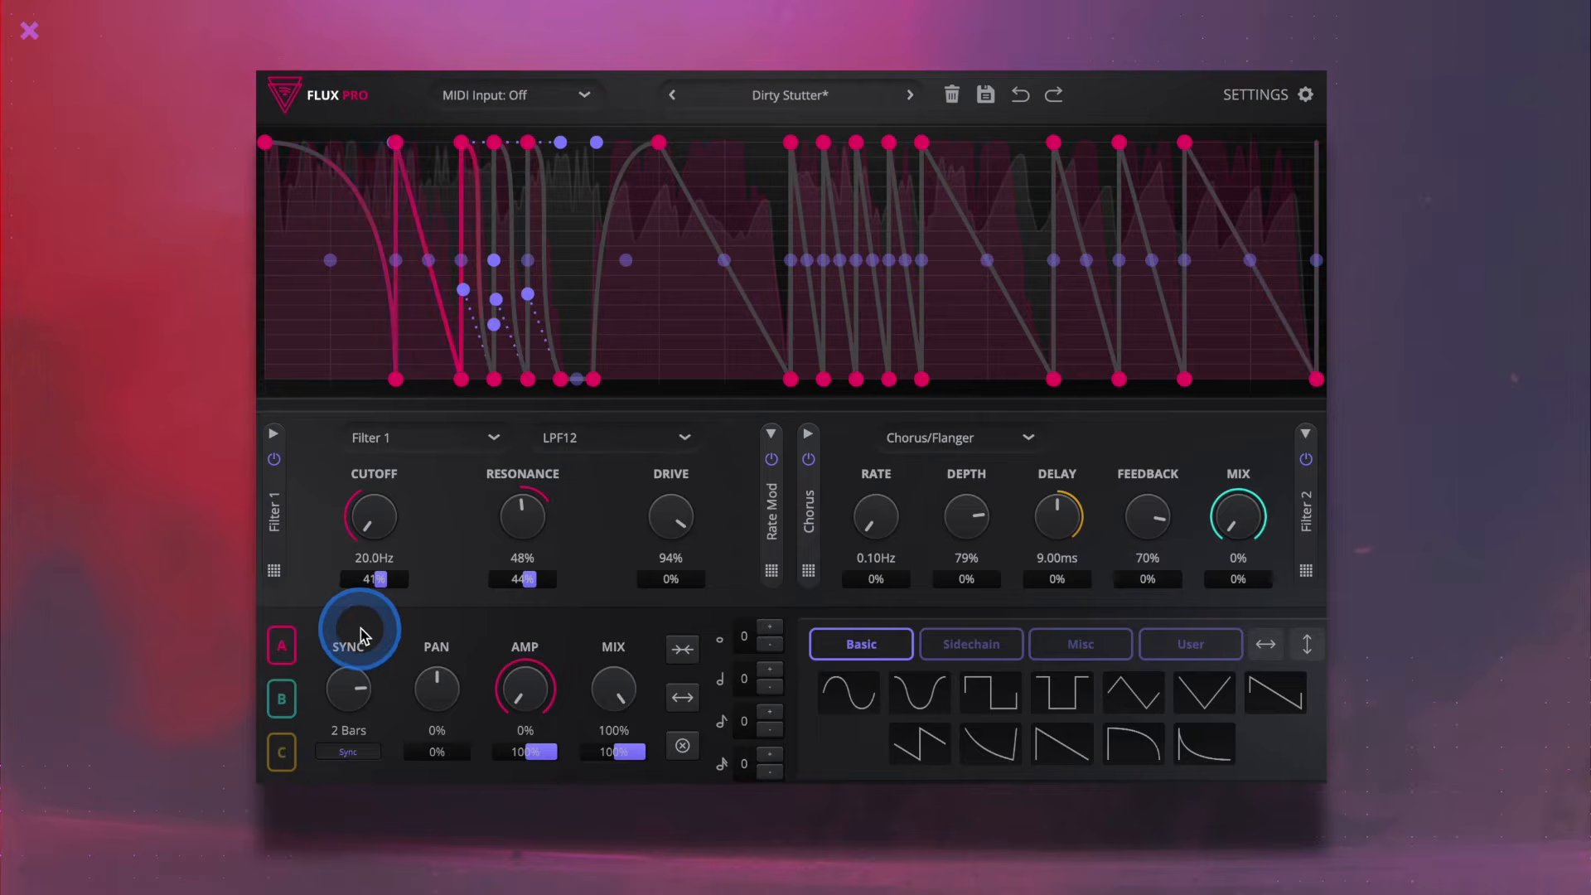
- View modulation graphs B and C, and return to graph A, which modulates the filter cutoff
drag(361, 637, 372, 586)
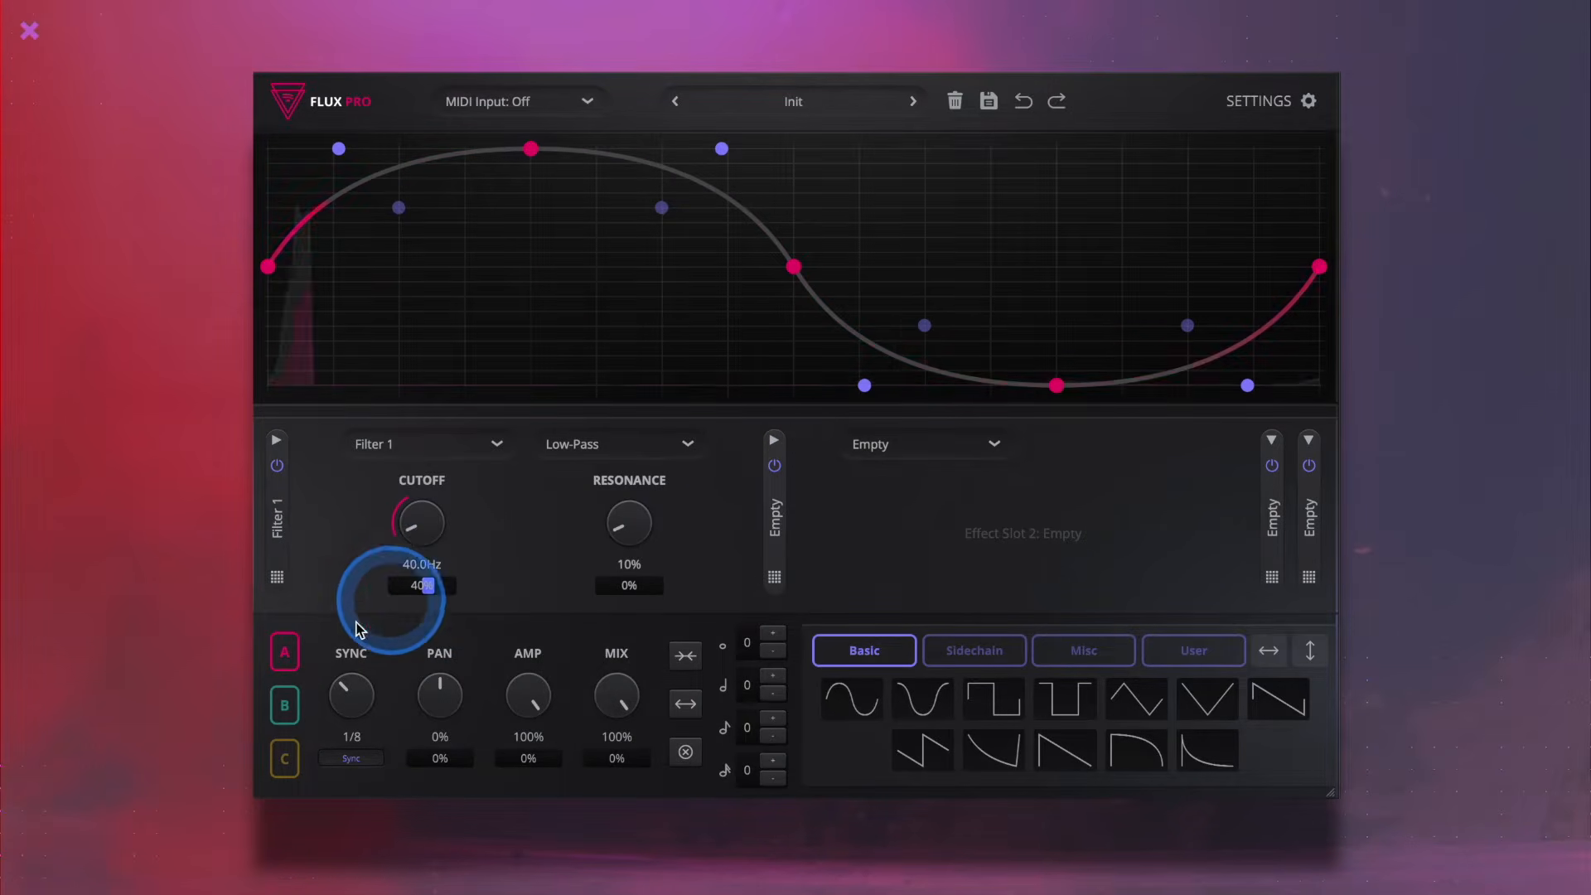
click(286, 704)
click(290, 758)
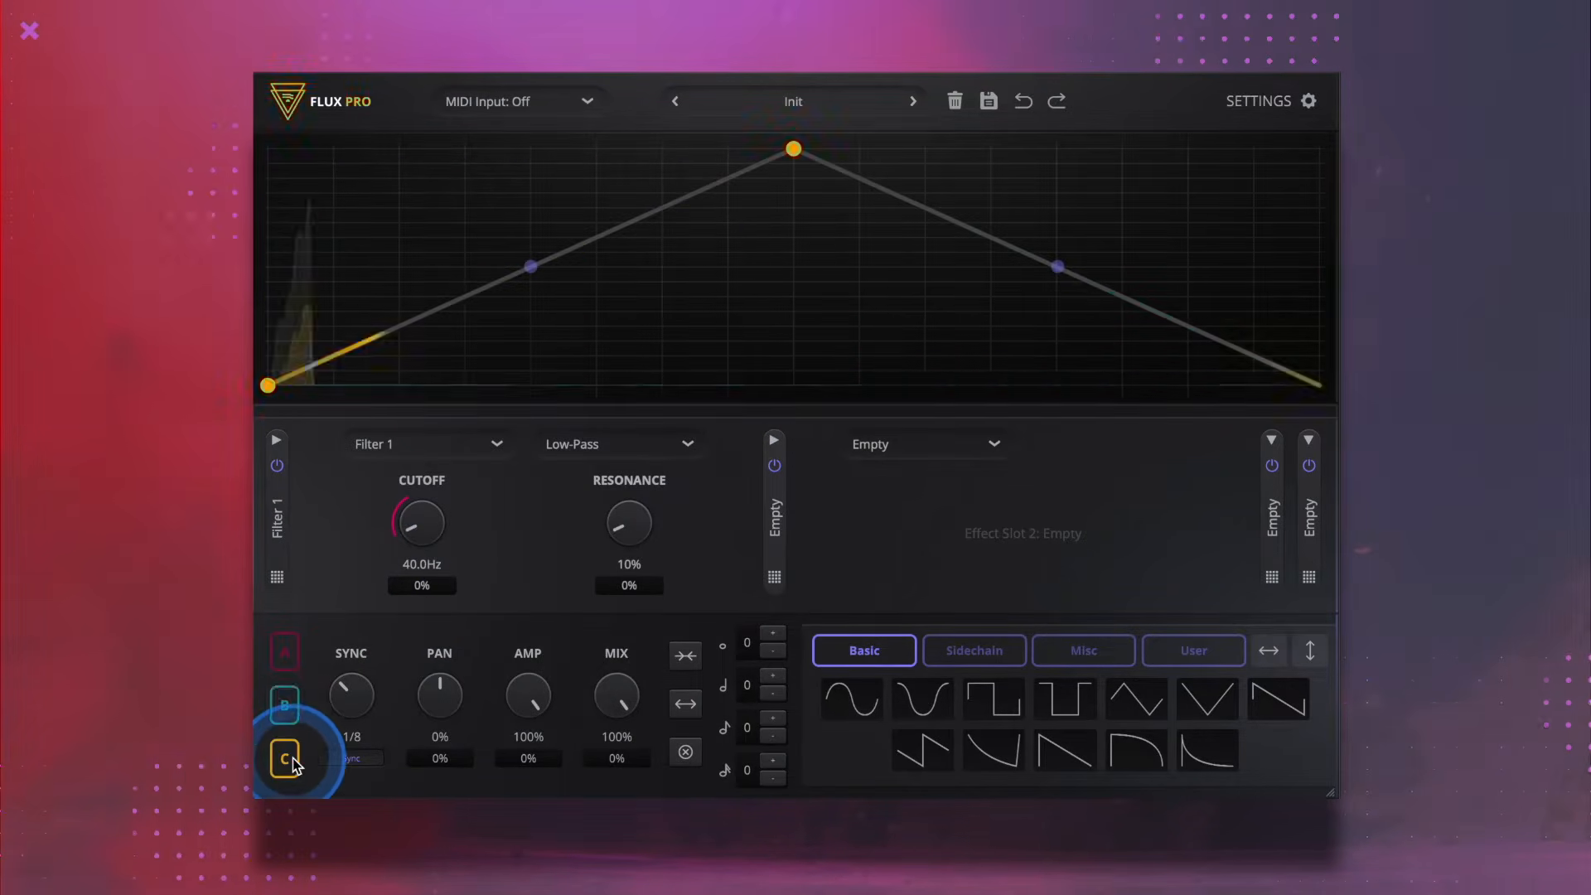
click(285, 651)
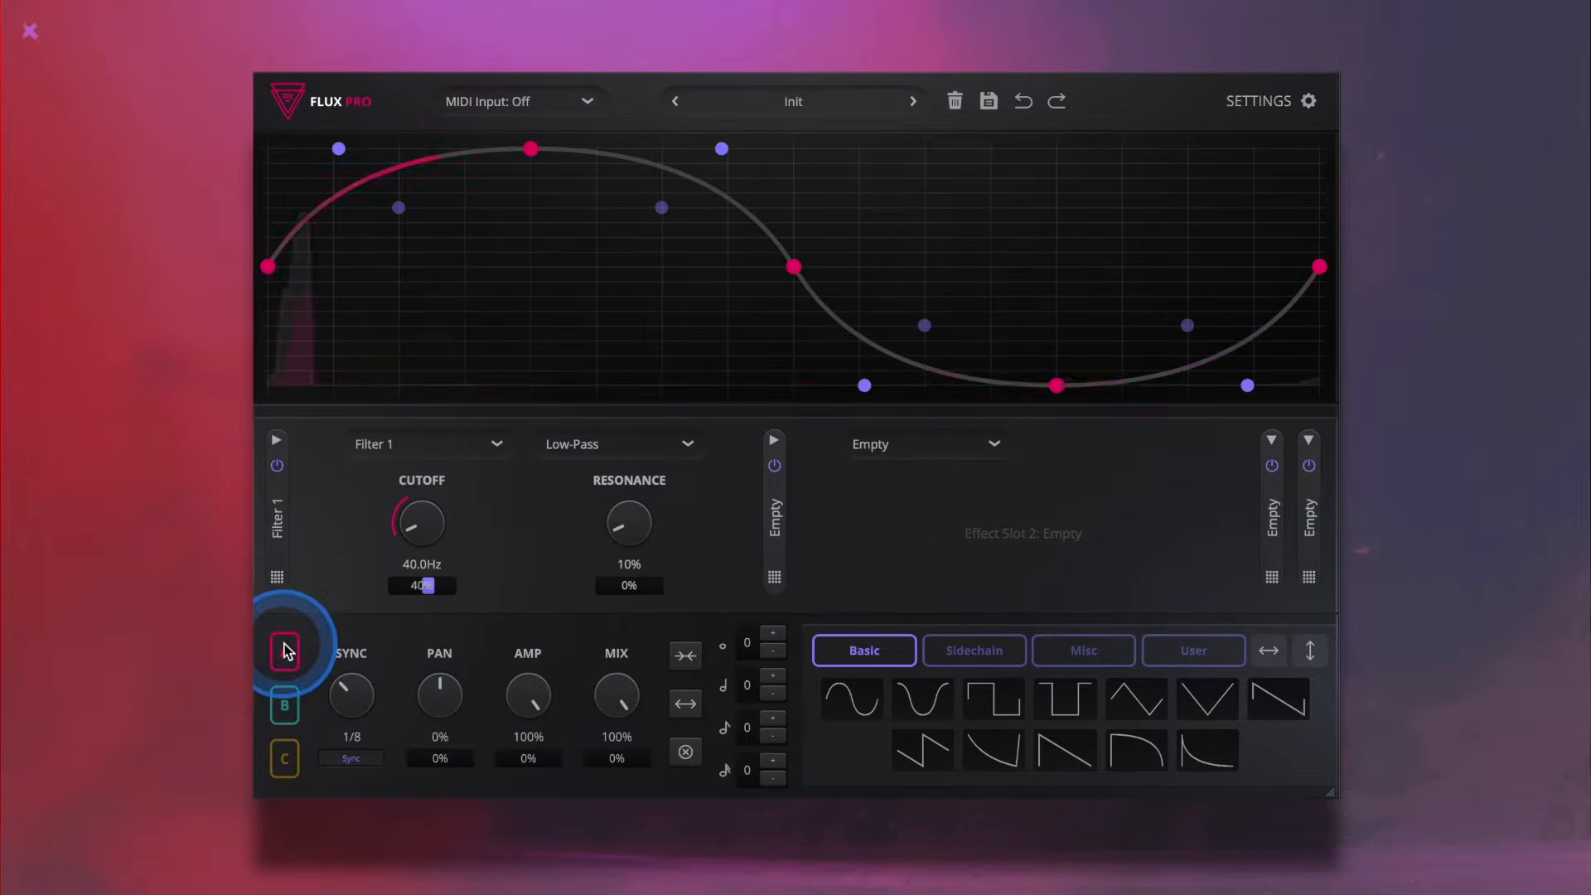
drag(284, 651, 437, 547)
- Look through the effect types for the first slot and the preset categories, including Resample and Bass, without loading anything
click(402, 446)
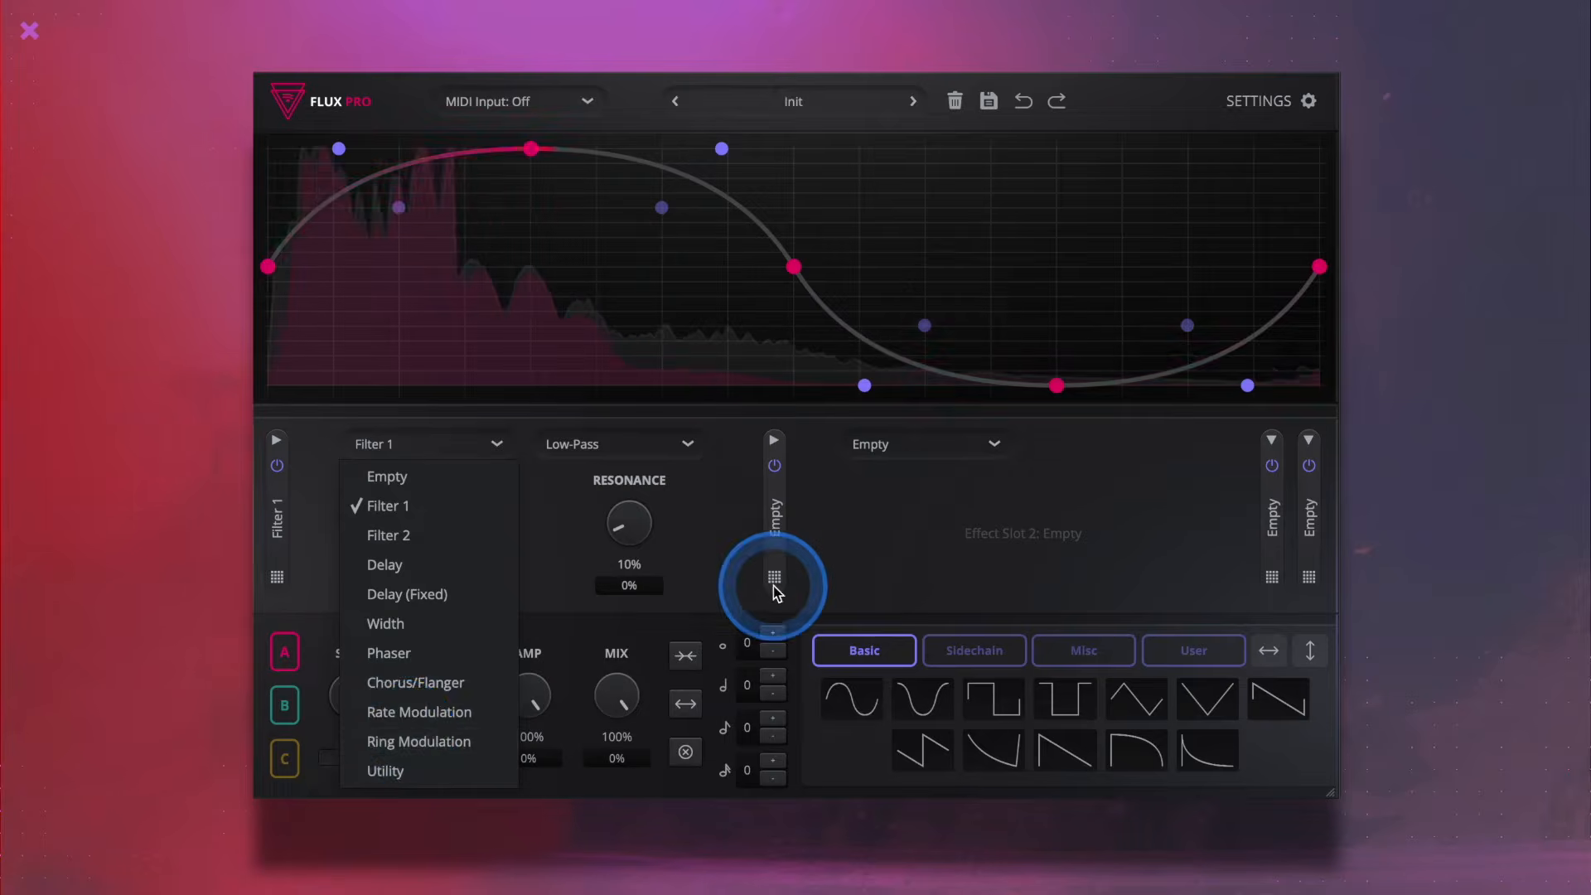
click(888, 593)
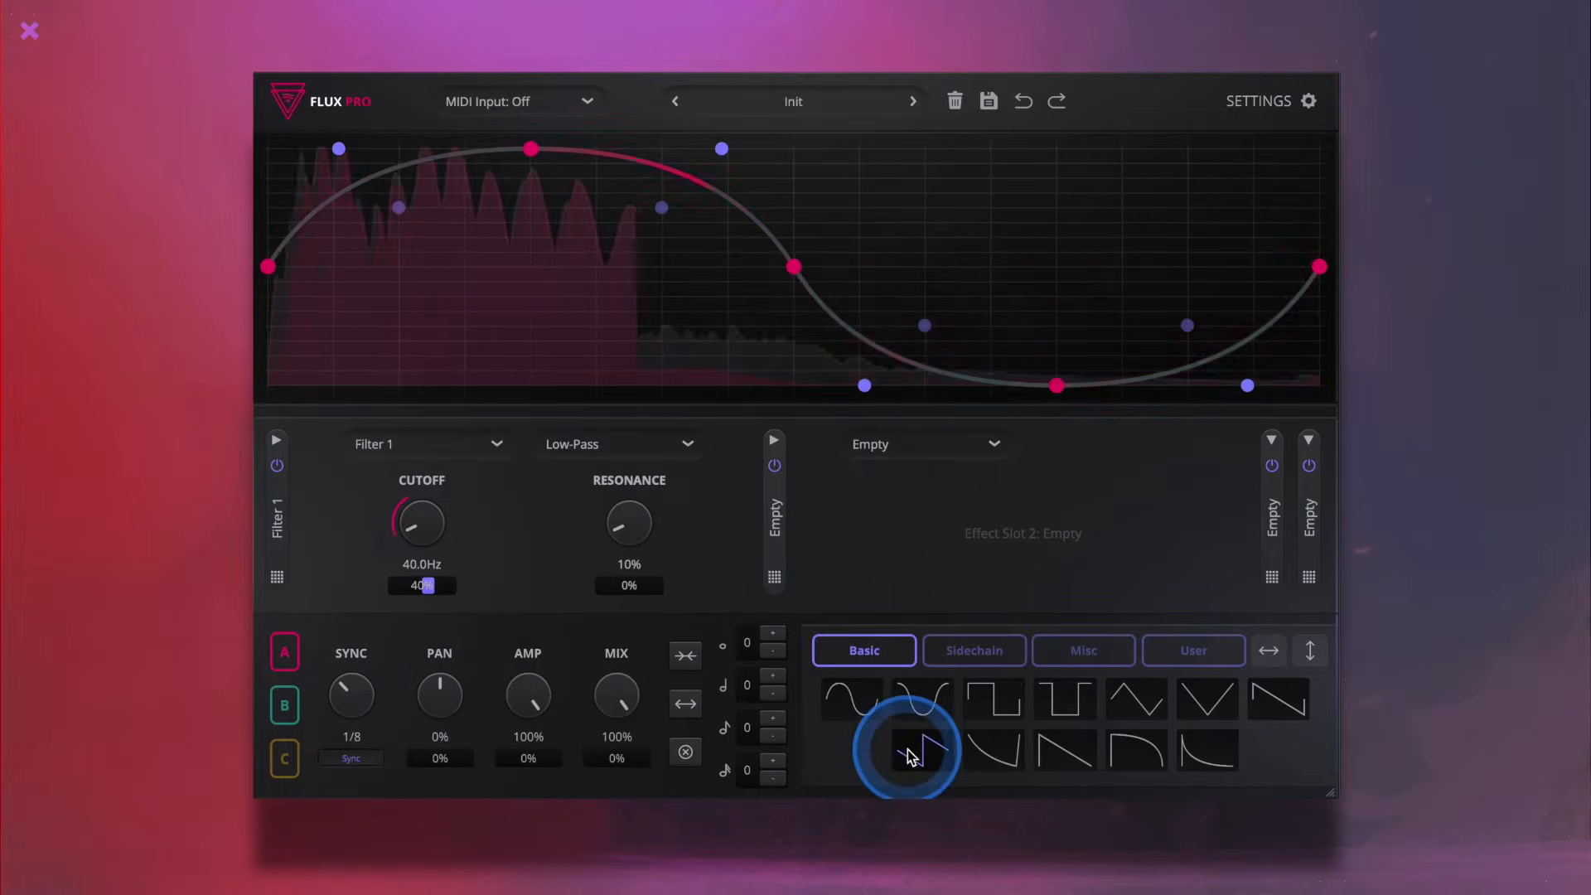
click(794, 101)
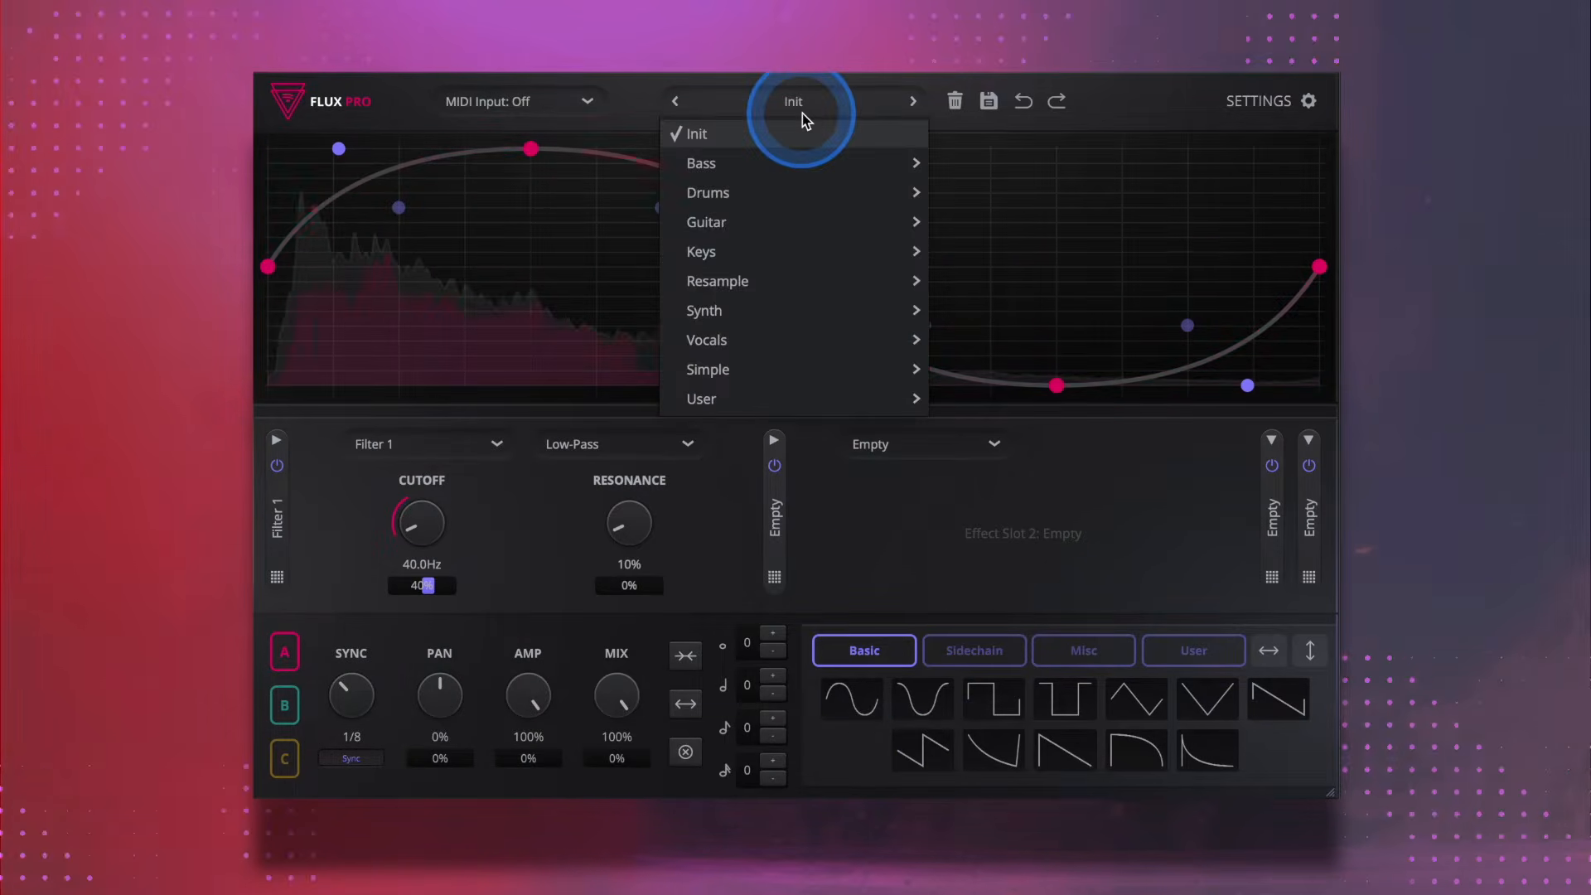
mouse_move(774, 205)
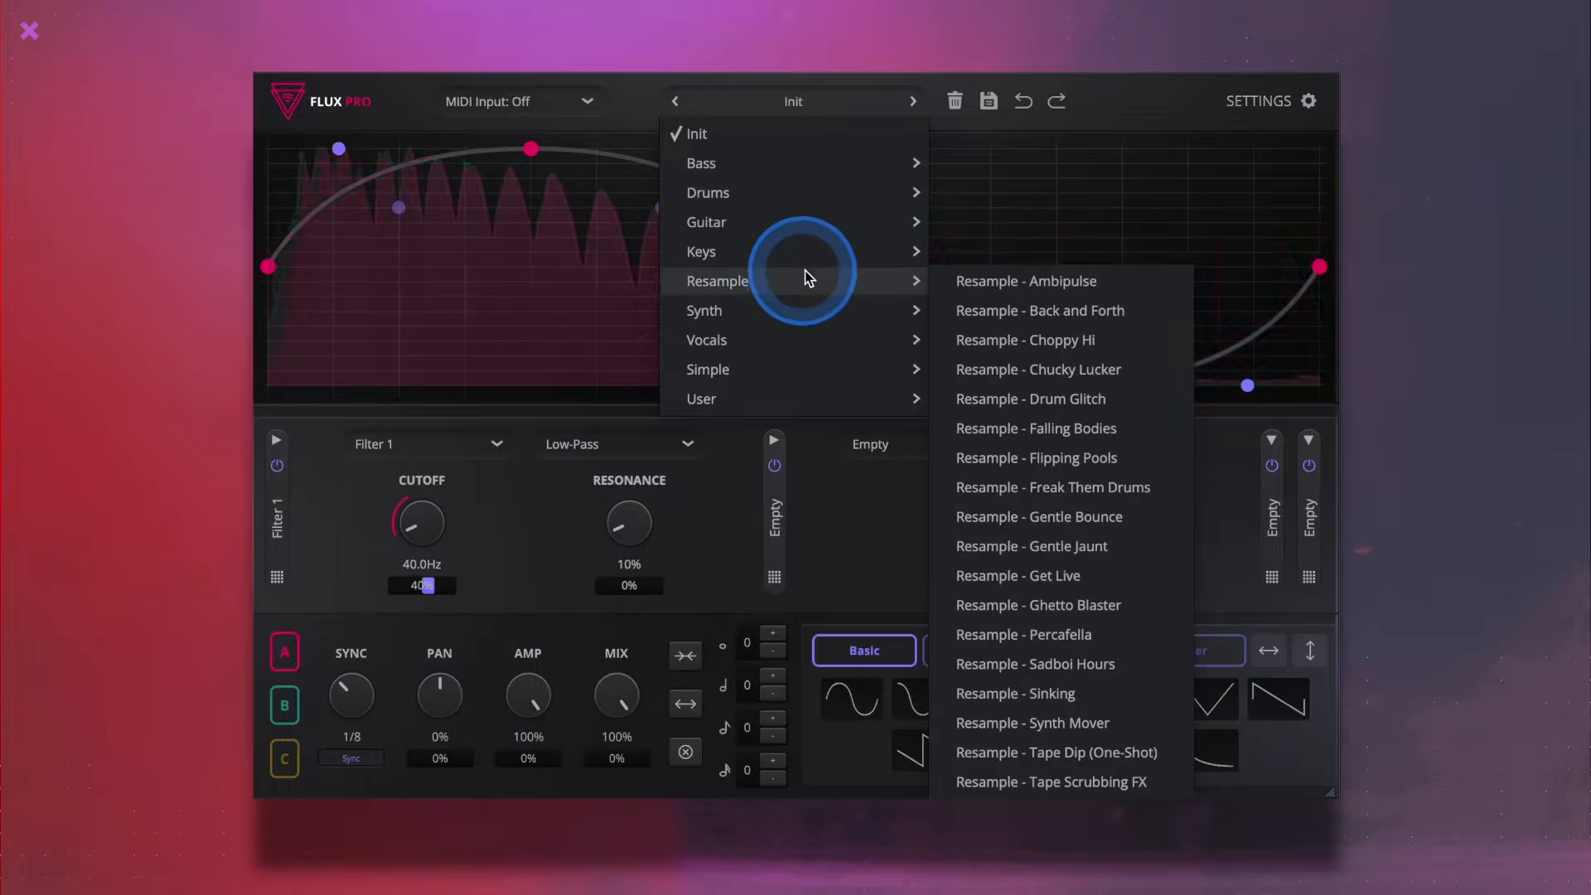
mouse_move(838, 218)
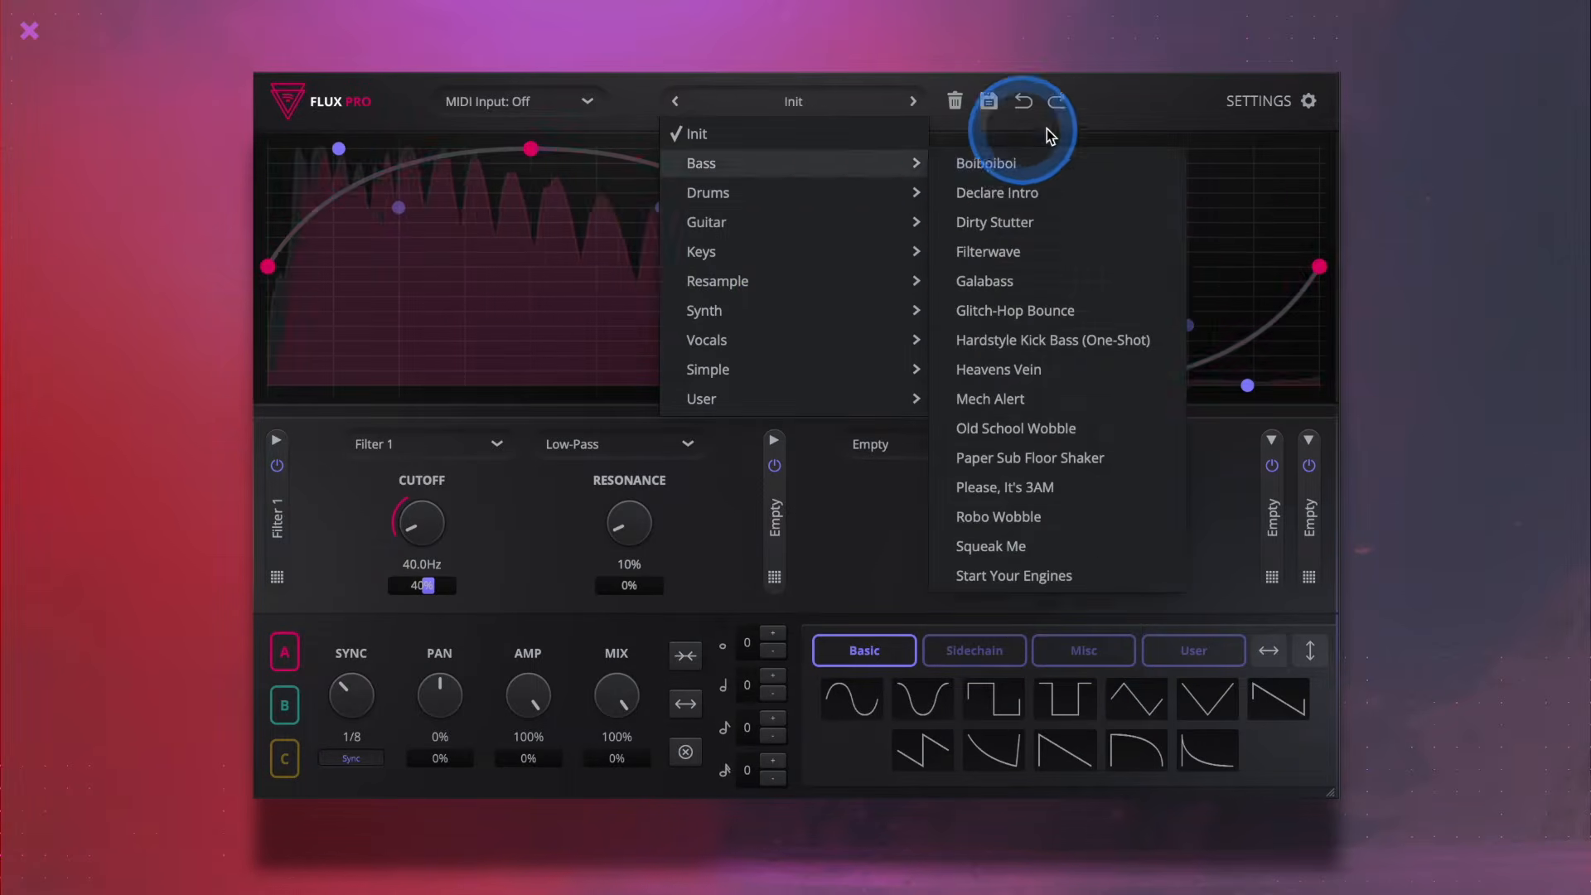
click(1175, 86)
drag(787, 264, 872, 156)
drag(426, 585, 434, 585)
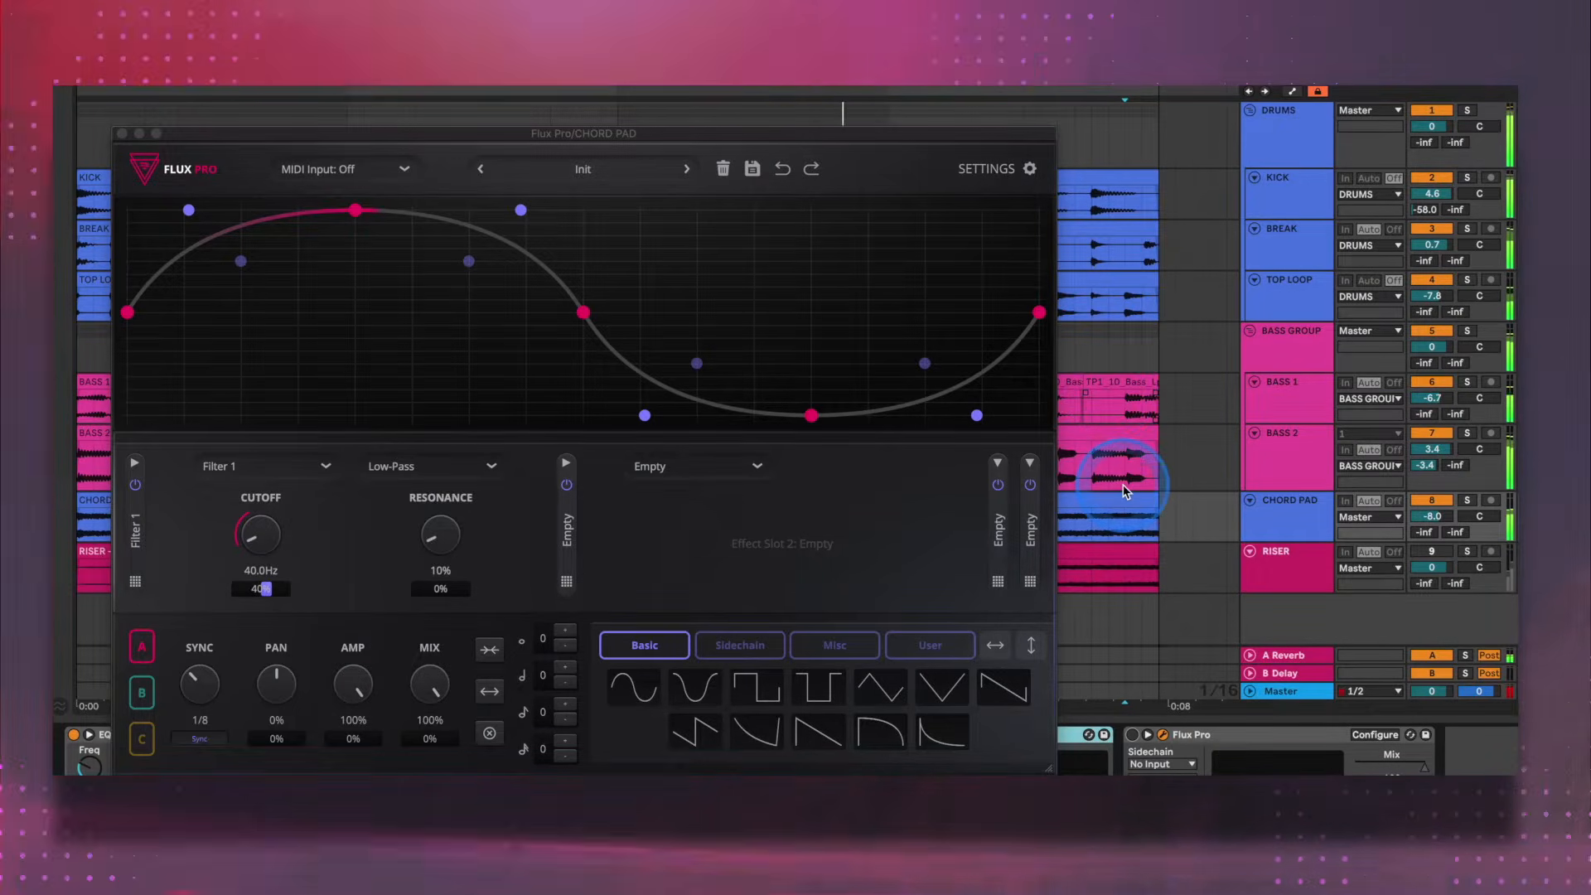
- Enable the Flux Pro device on the CHORD PAD track
click(1150, 547)
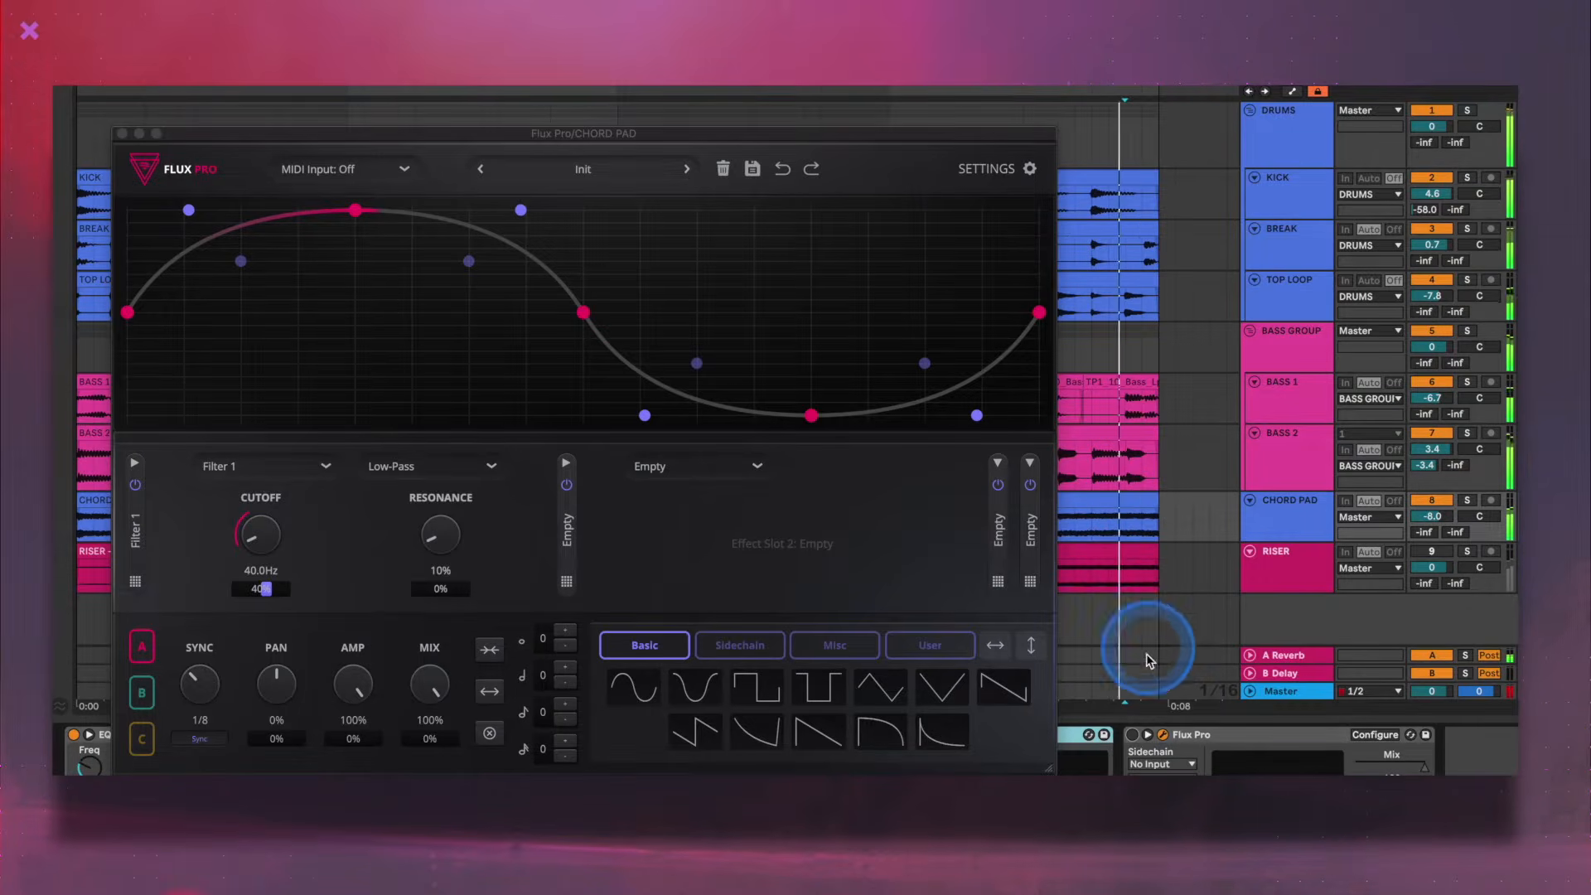
click(1132, 735)
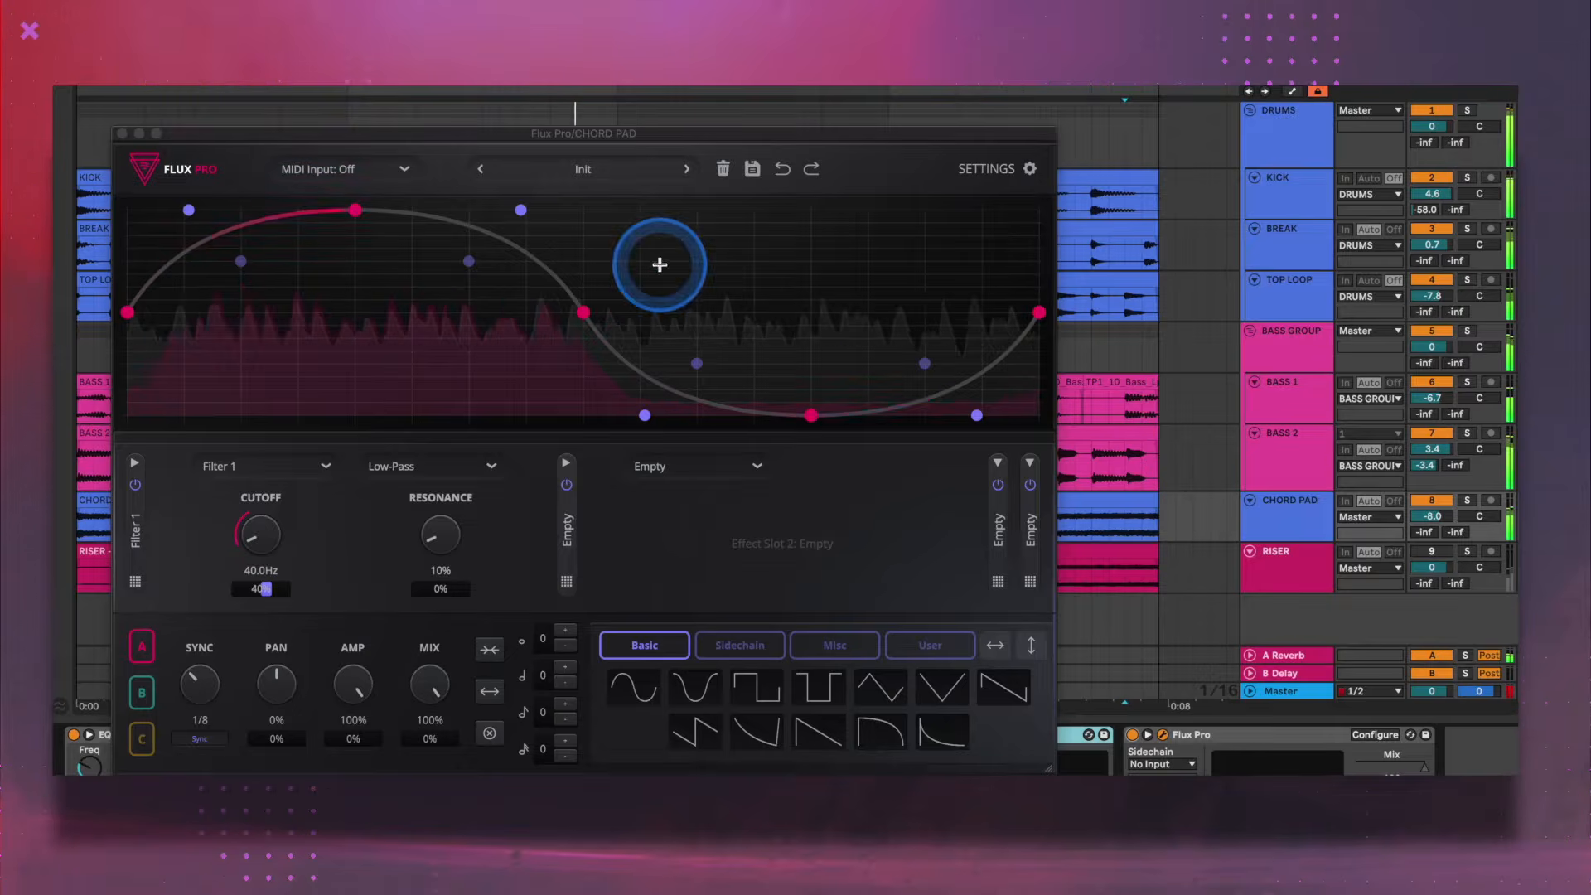
- Raise graph A's lowest node and a curve handle, and drop in an inverted square shape plus a square shape near the middle
drag(811, 417, 847, 170)
drag(645, 415, 656, 244)
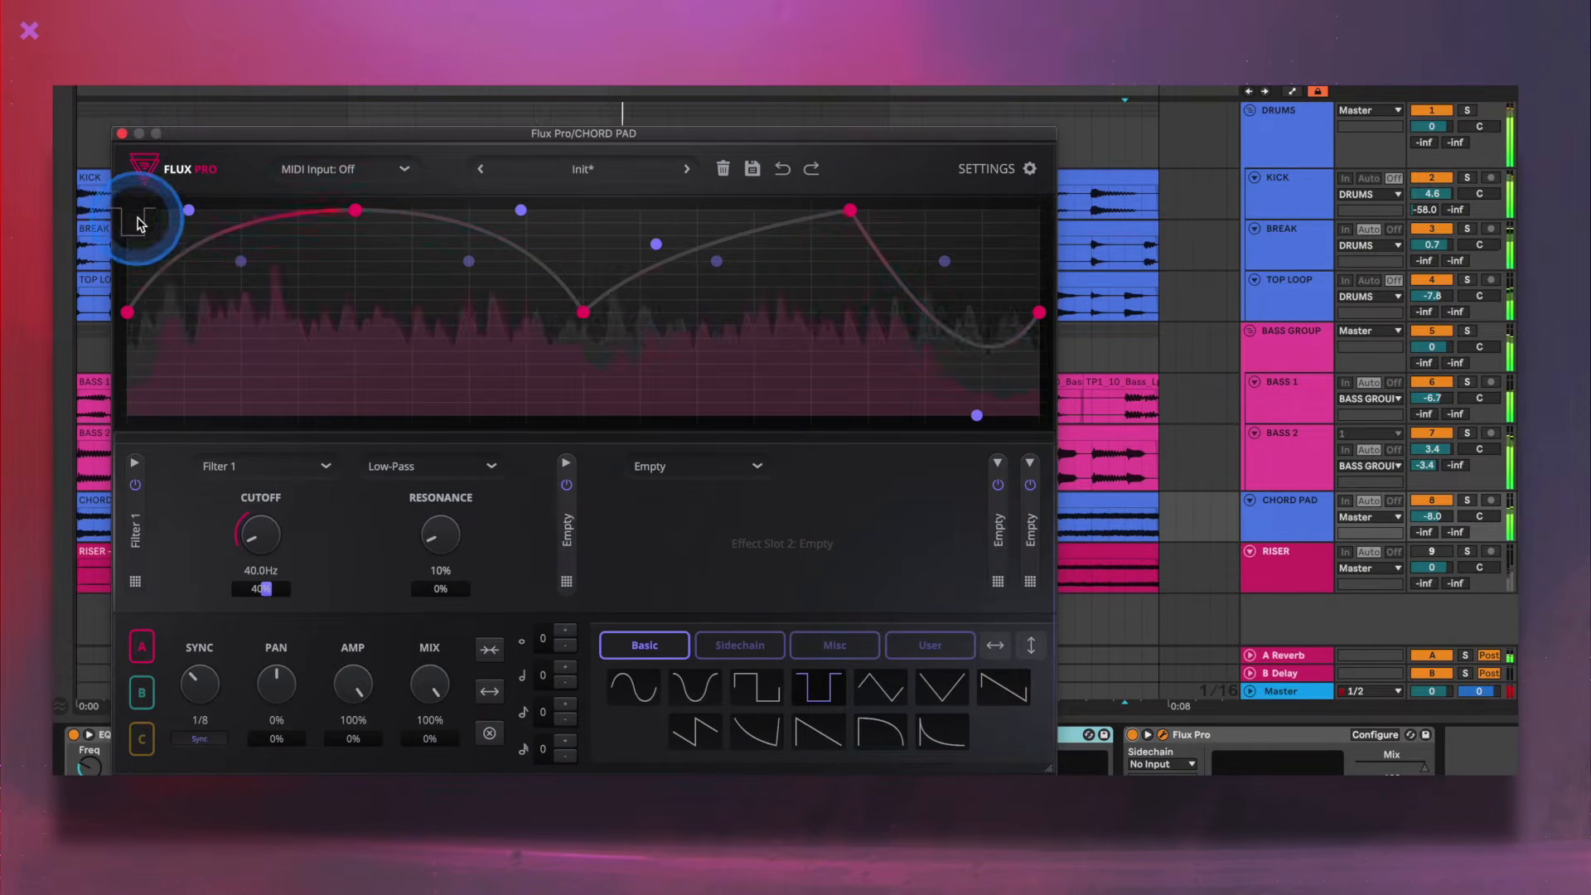
drag(138, 224, 138, 224)
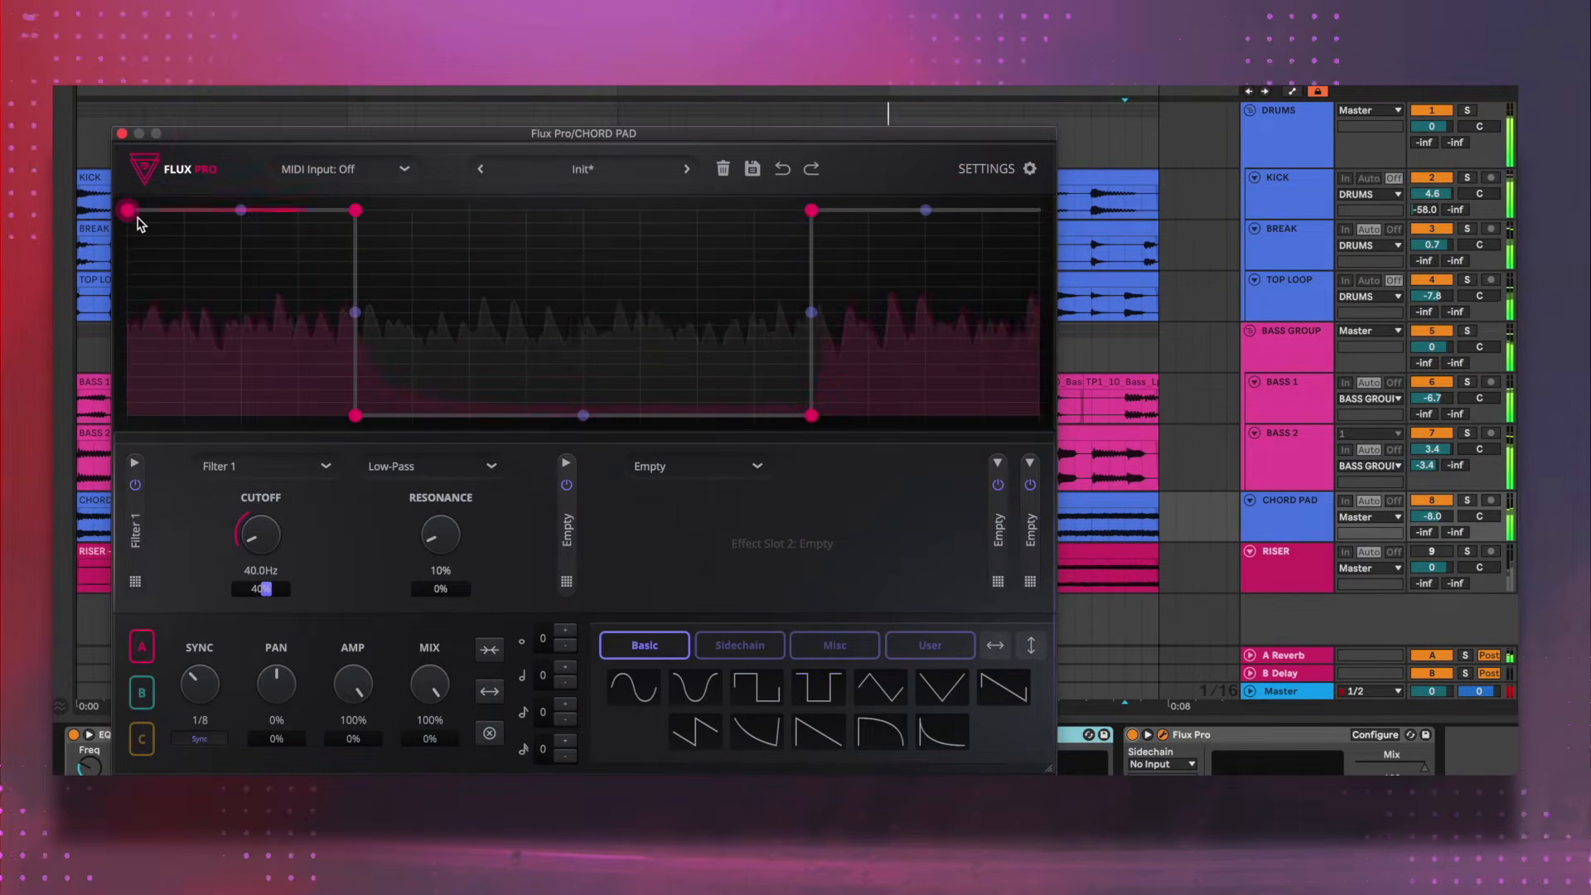
drag(737, 692, 655, 311)
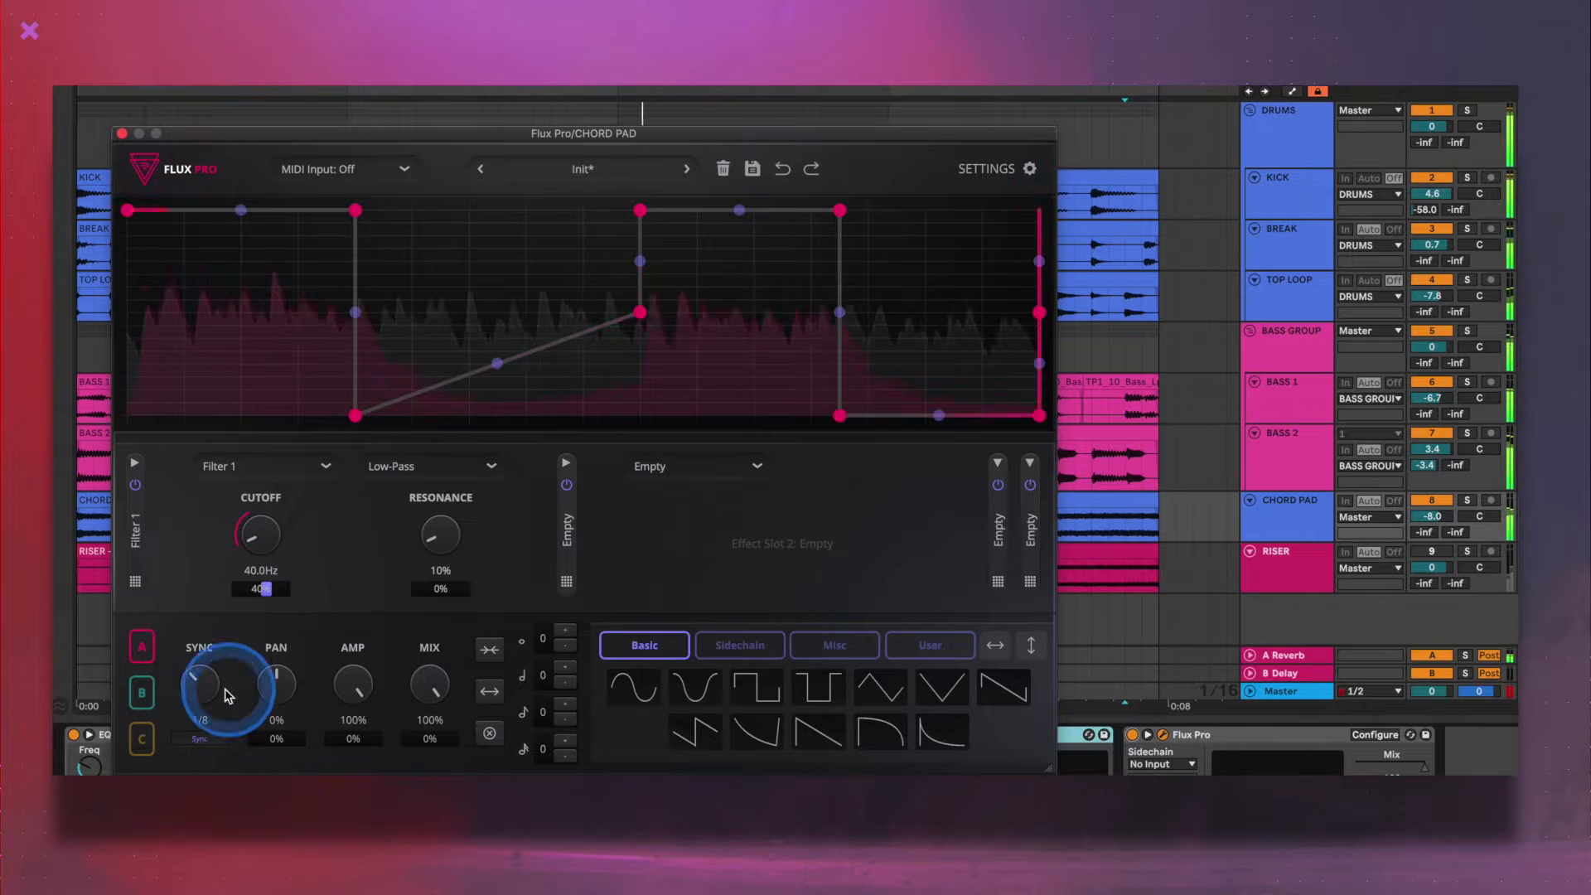
- Set graph A's sync rate to 2 Bars and Filter 1's cutoff to 27.7 Hz with 91% modulation
drag(199, 688, 217, 607)
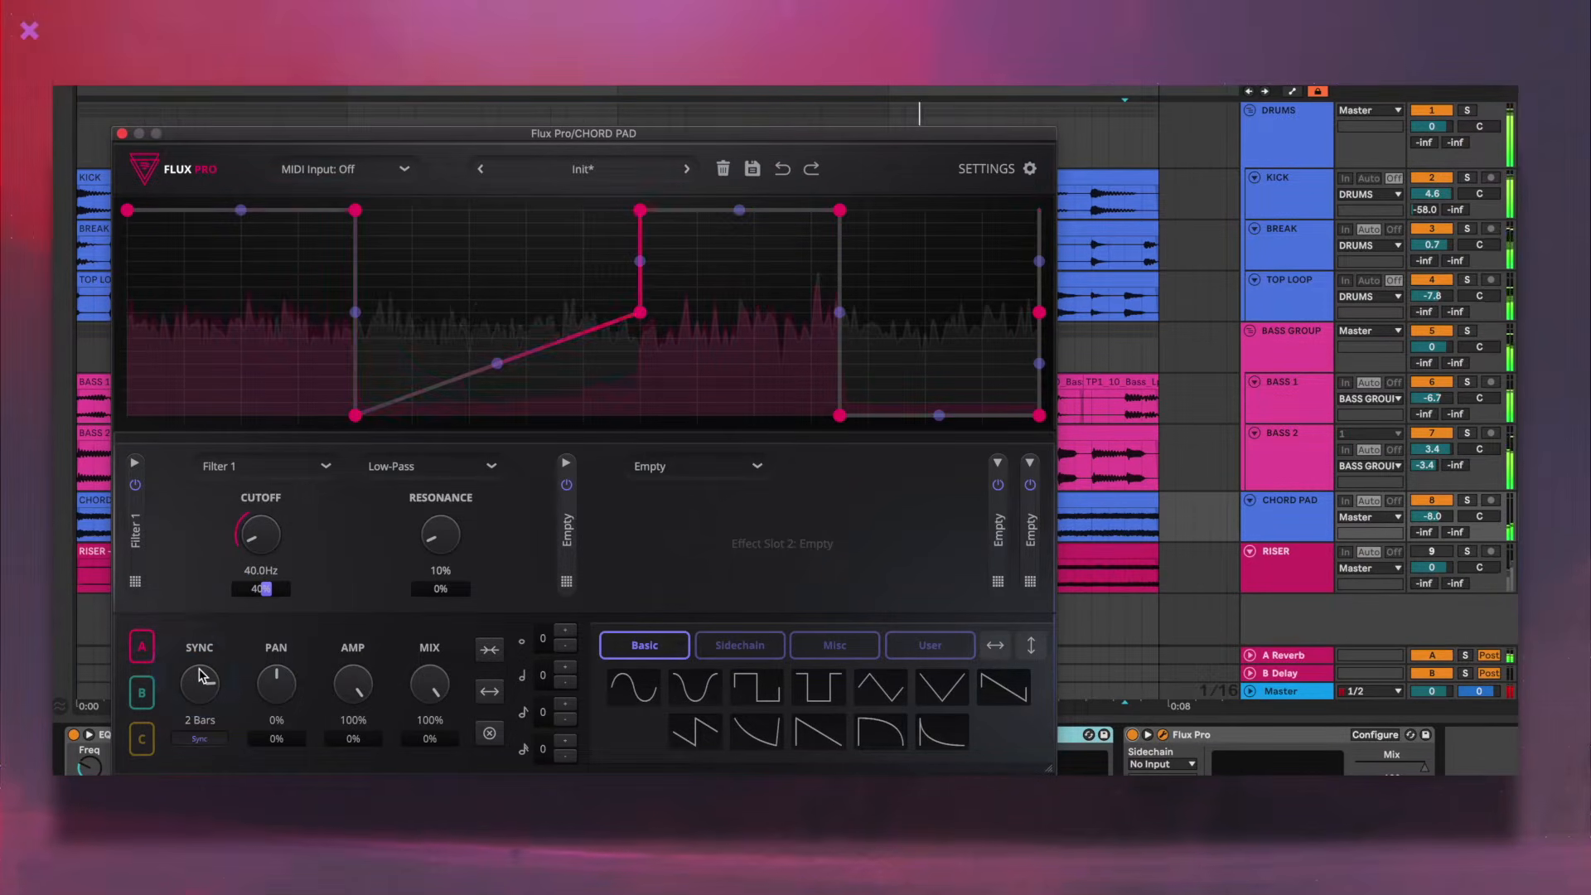
drag(266, 590, 303, 584)
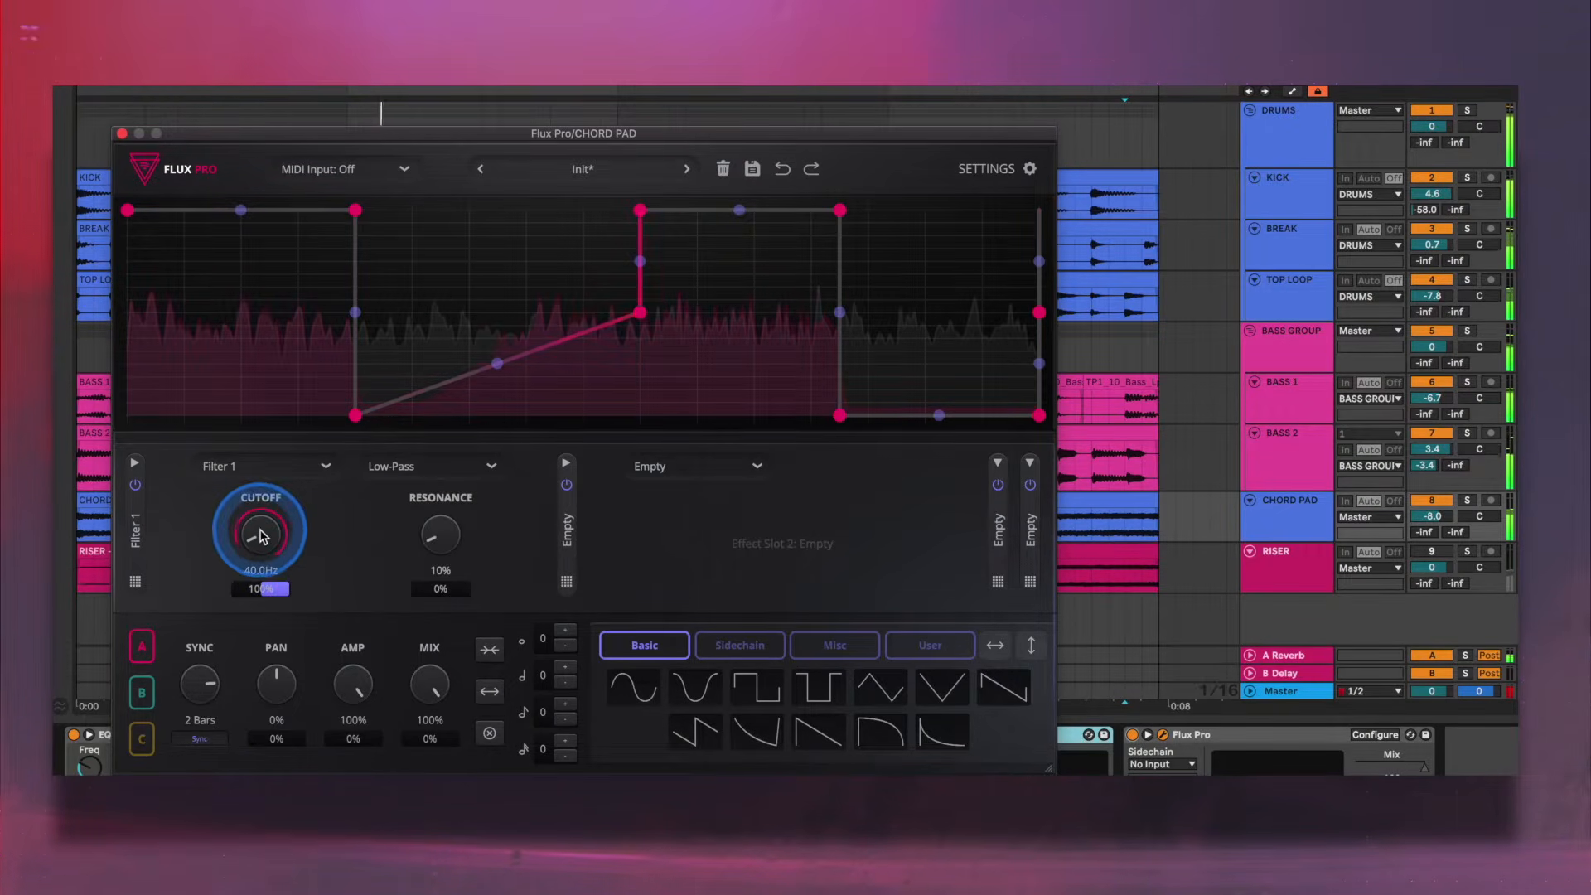
drag(257, 544, 265, 591)
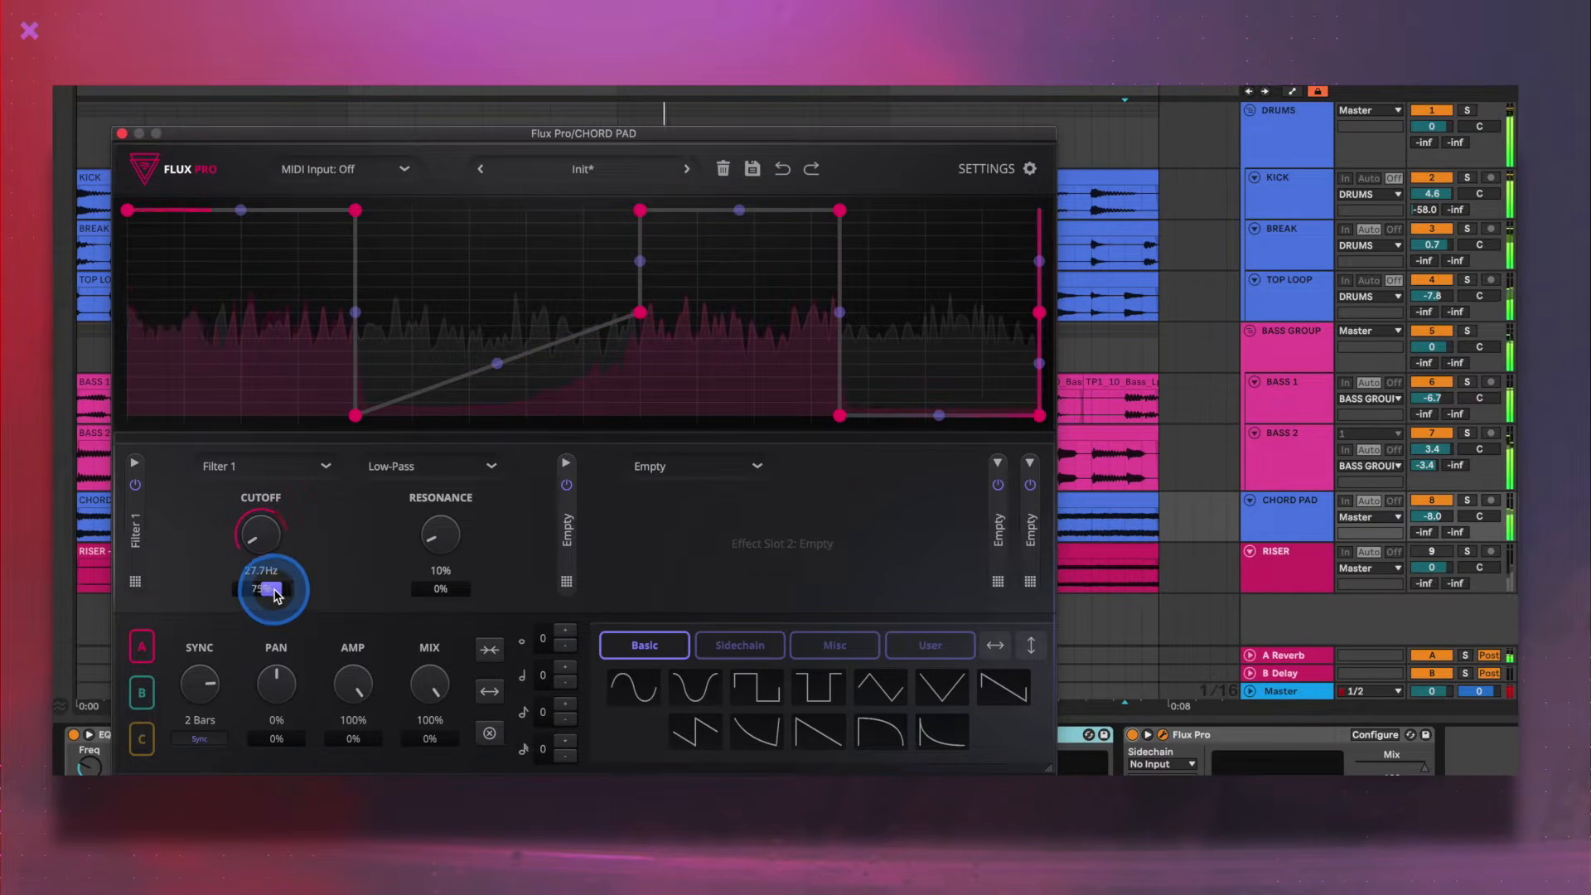
drag(277, 590, 279, 590)
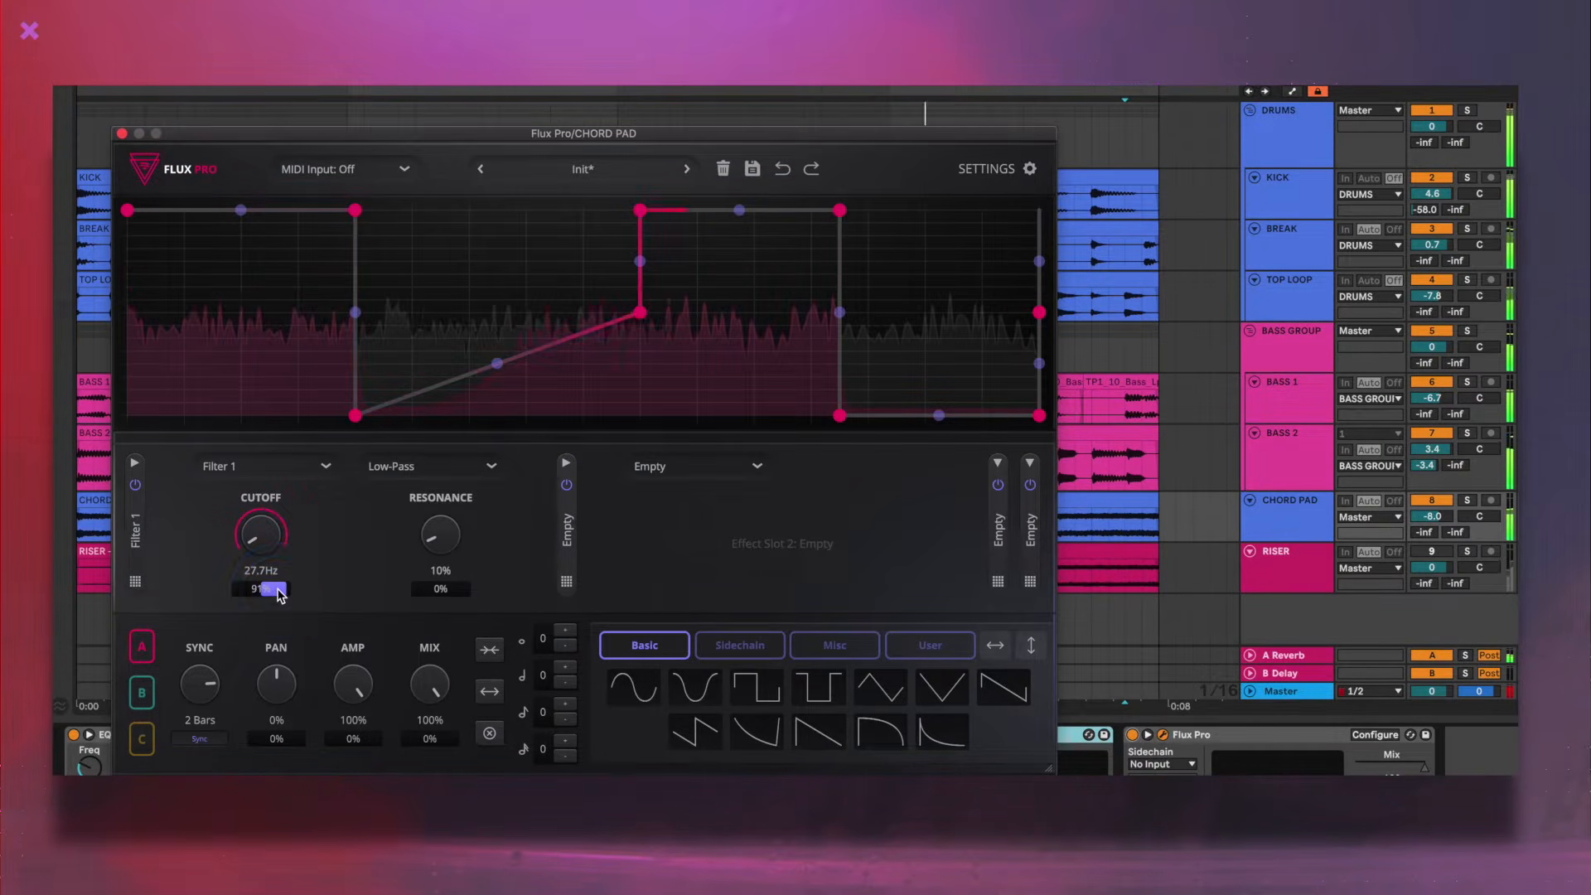
- Replace graph A's curve with the saved User shape and shorten the sync rate to 1/4 D
click(933, 655)
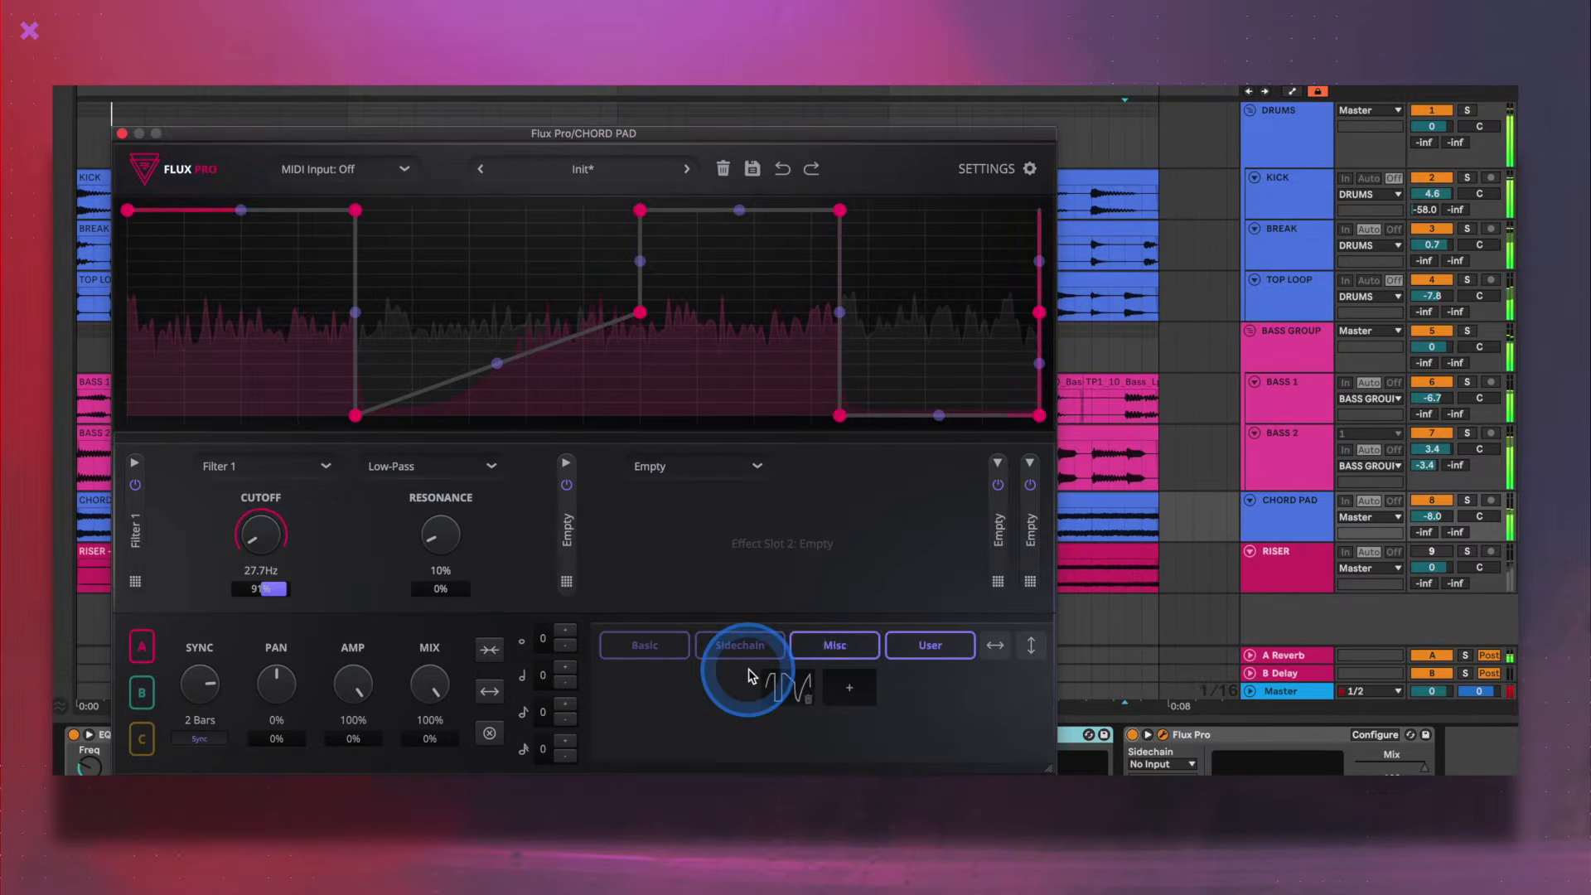
drag(790, 693, 132, 235)
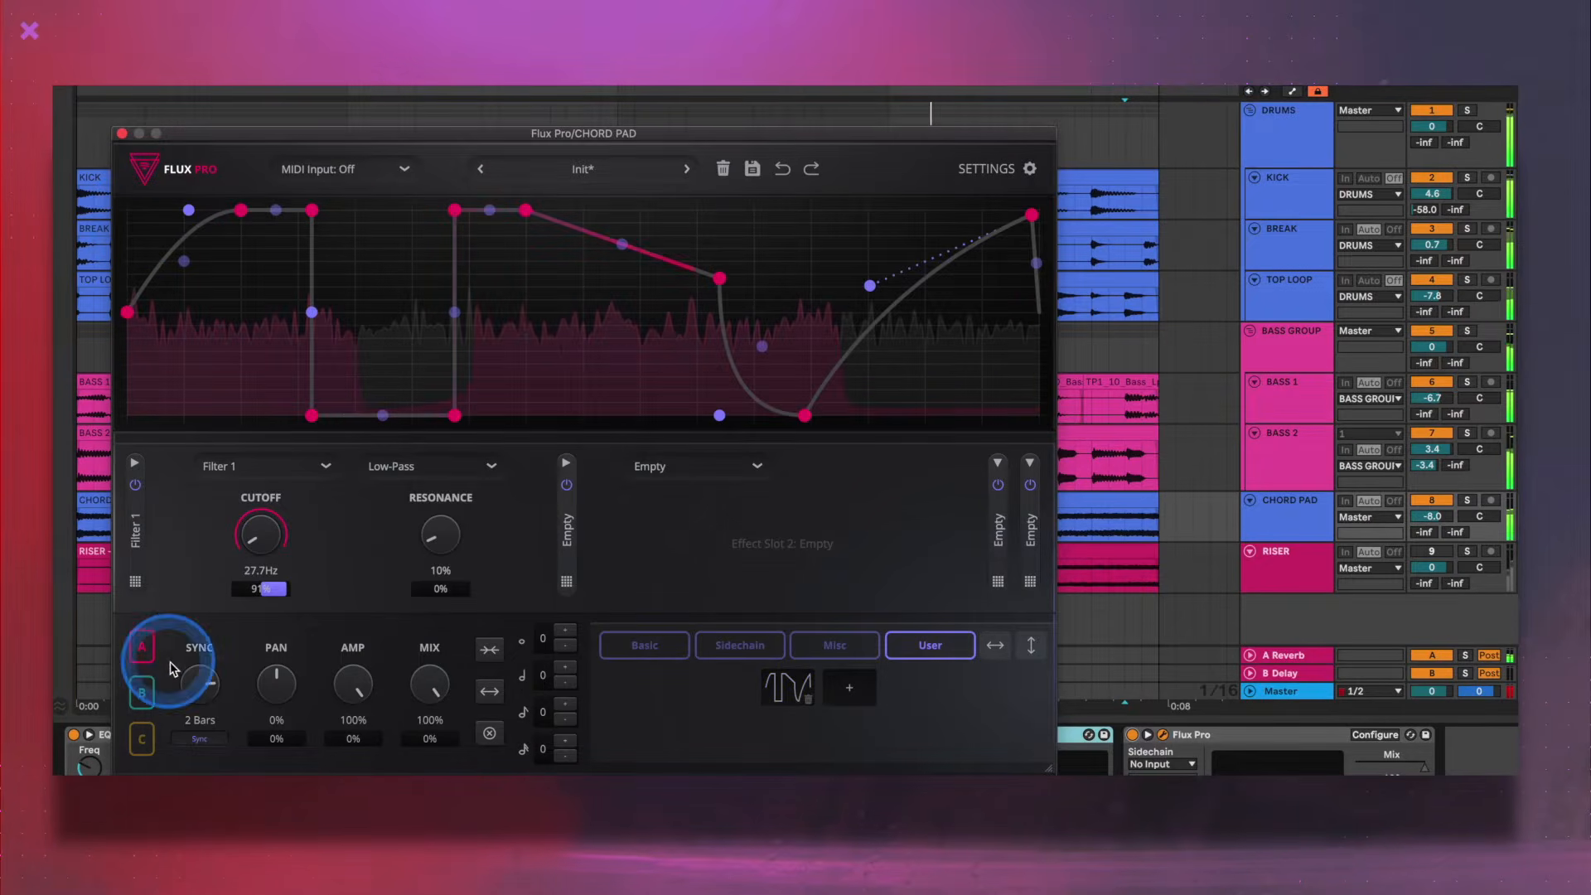
drag(196, 686, 195, 712)
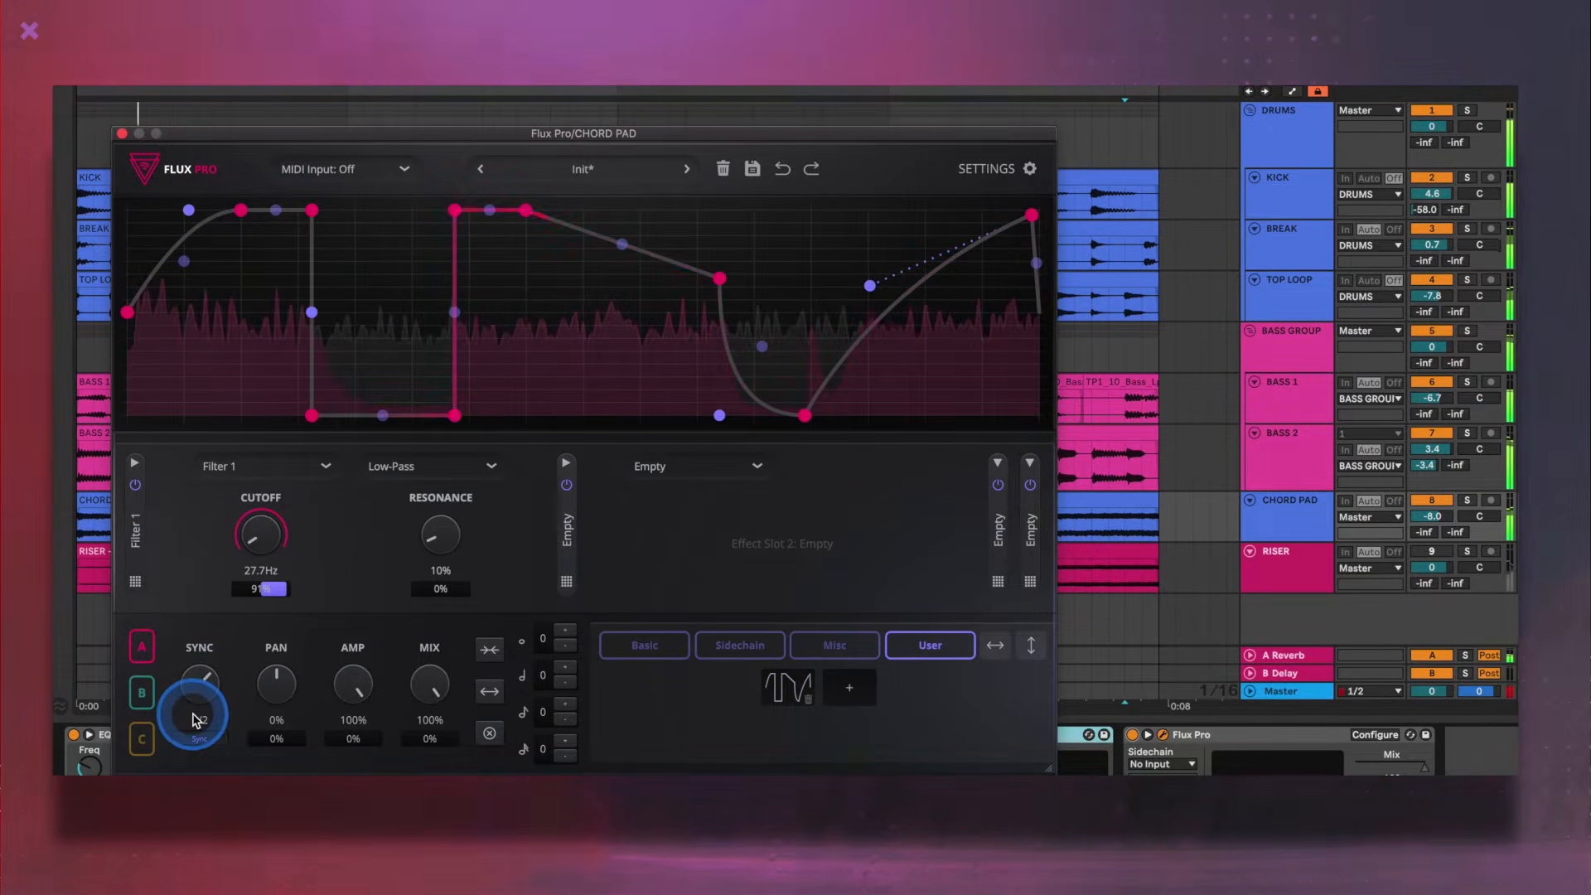
- Load a Delay into the second effect slot and set graph A's sync rate to 1/2
click(682, 462)
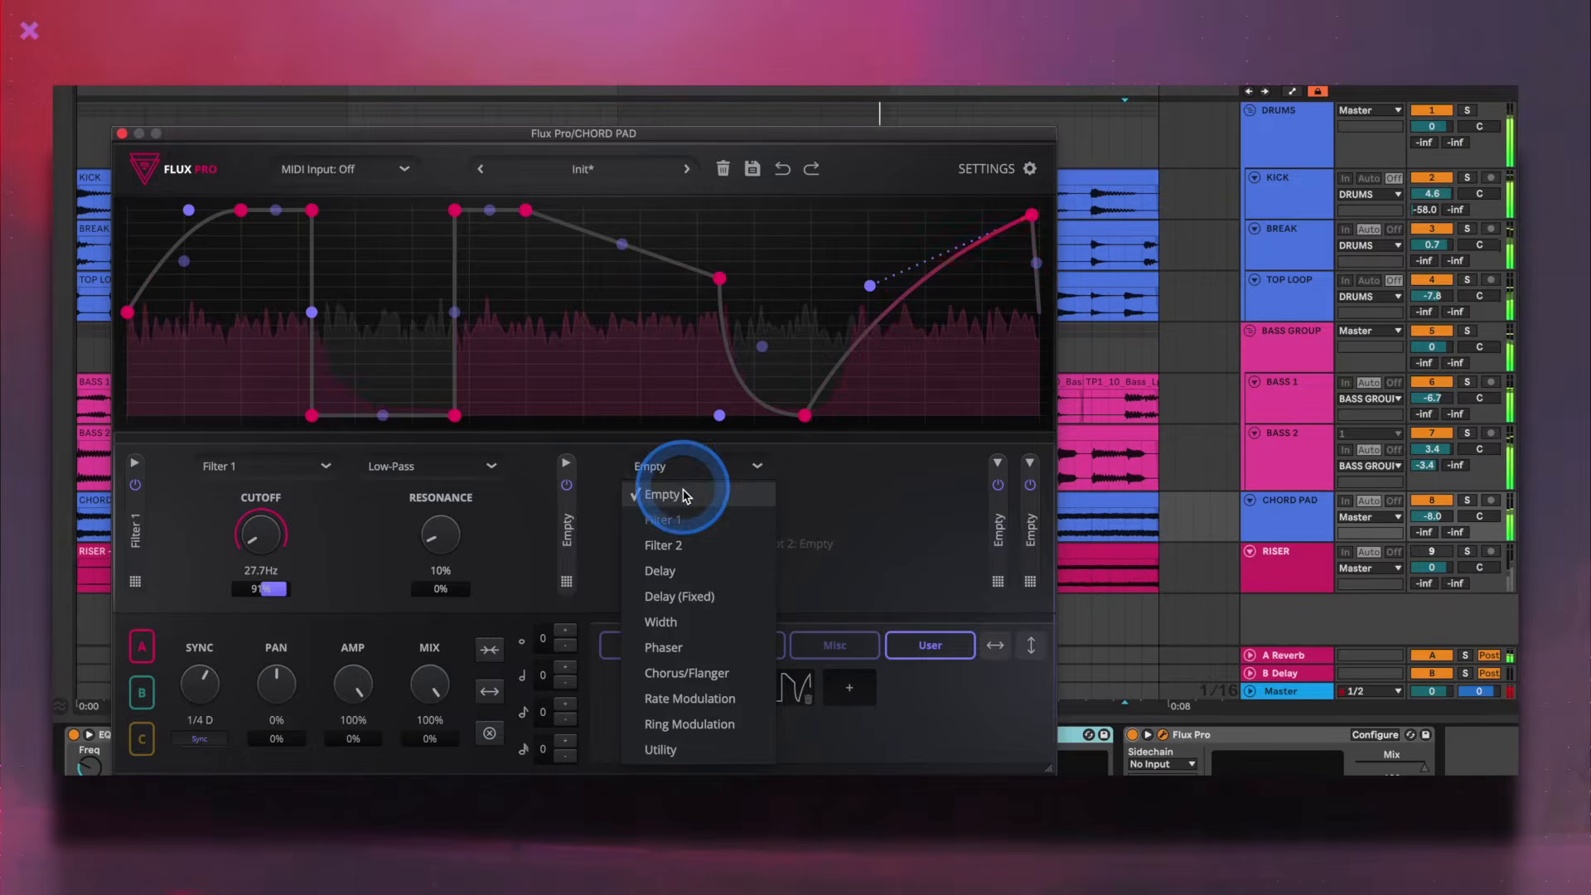
click(673, 571)
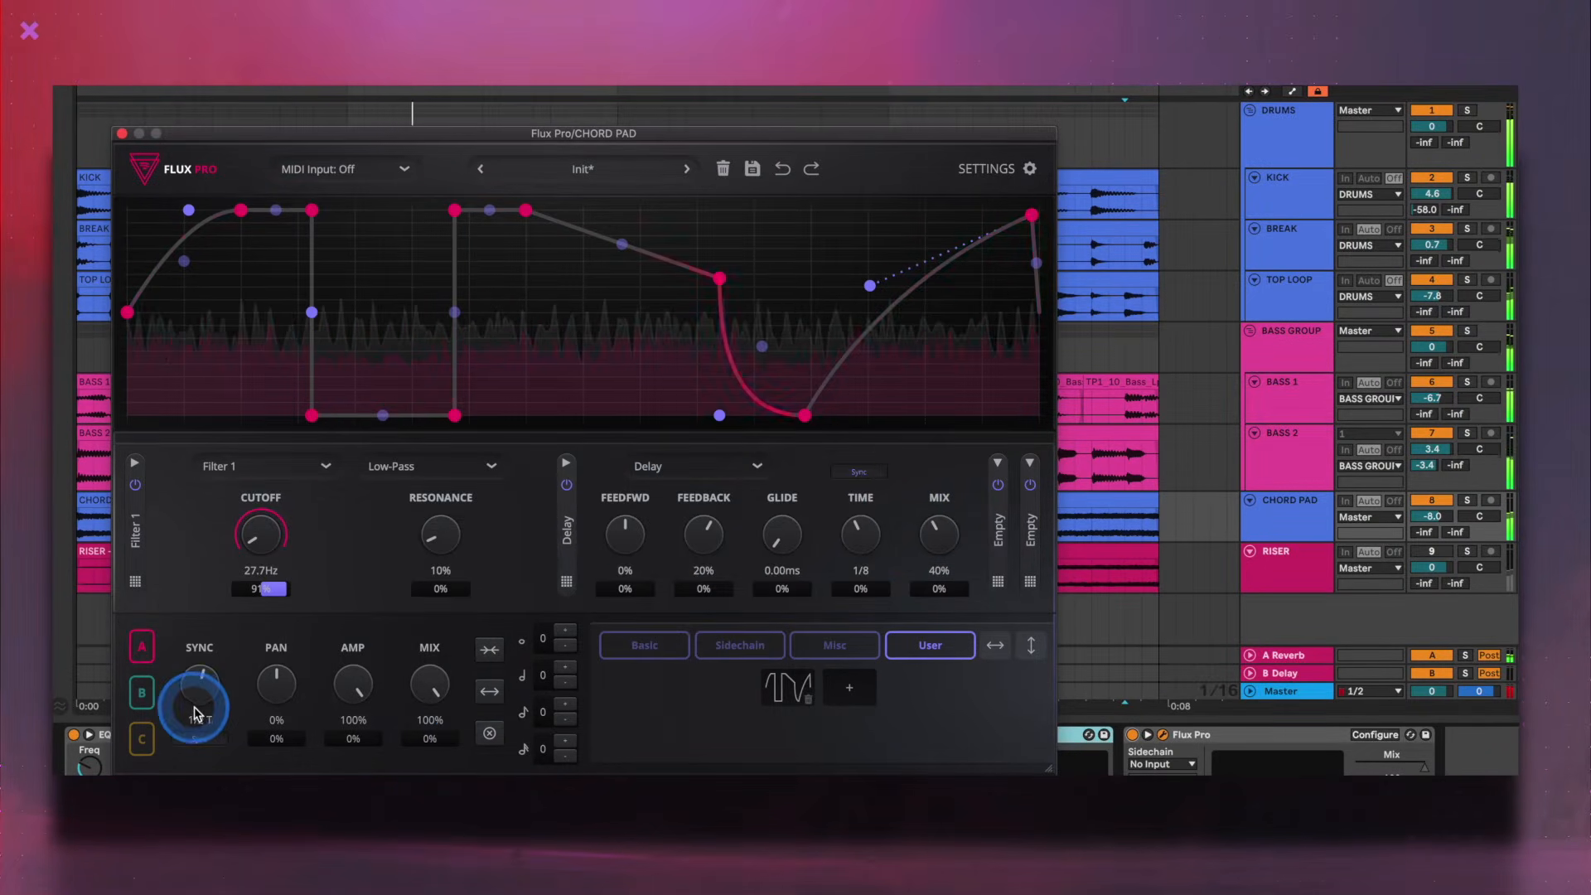
drag(196, 692, 197, 681)
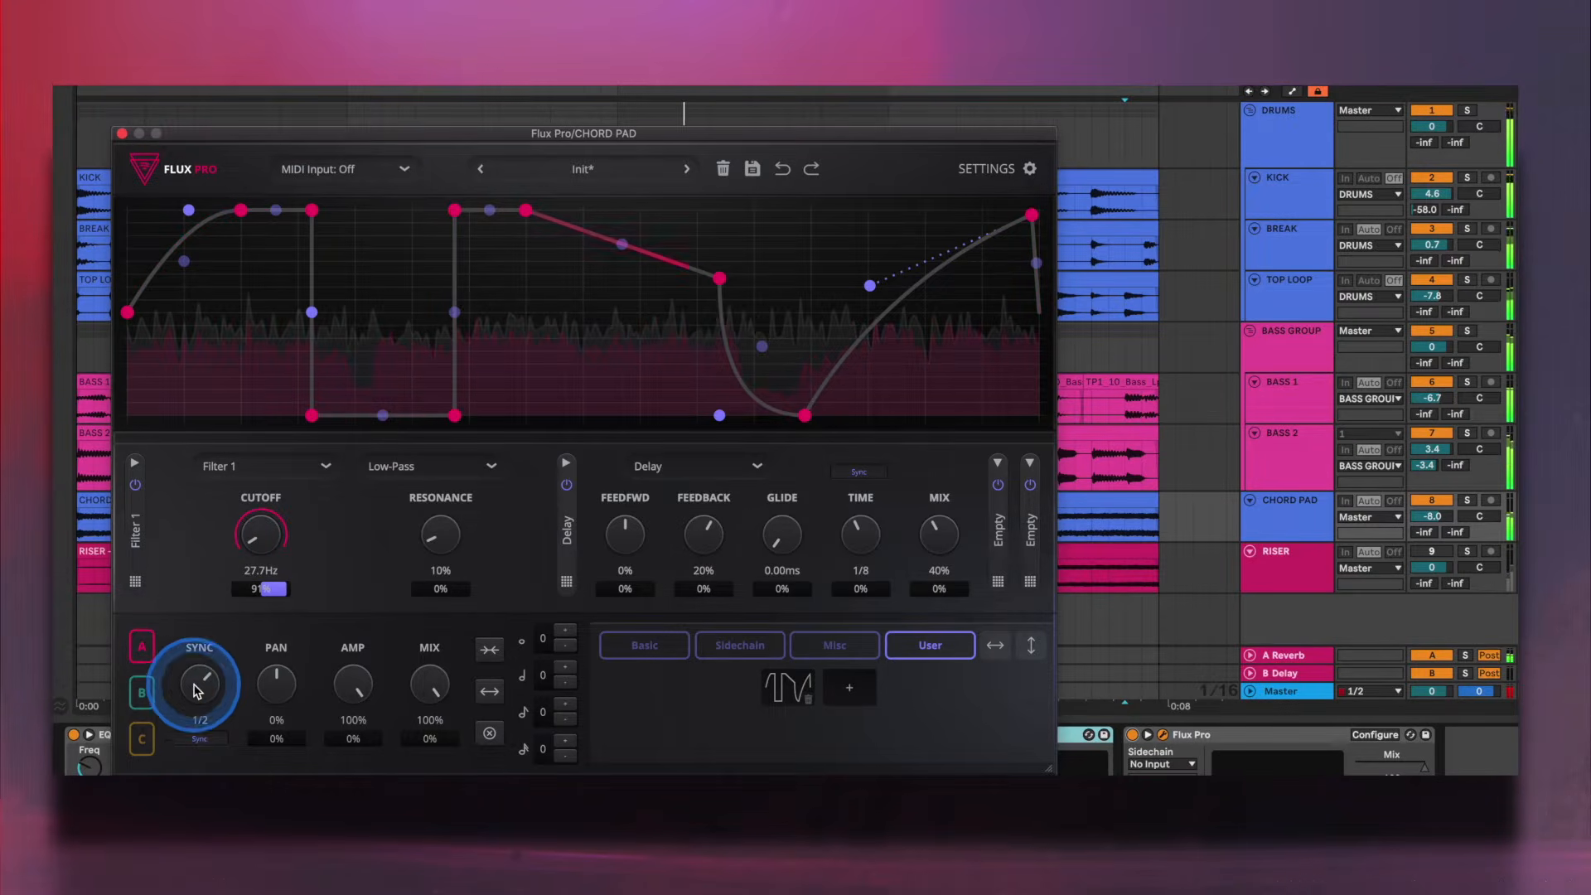
- Raise the Delay's feedback to 26% and bring its mix down to 28%, fine-tuning it slightly lower
drag(930, 533, 941, 568)
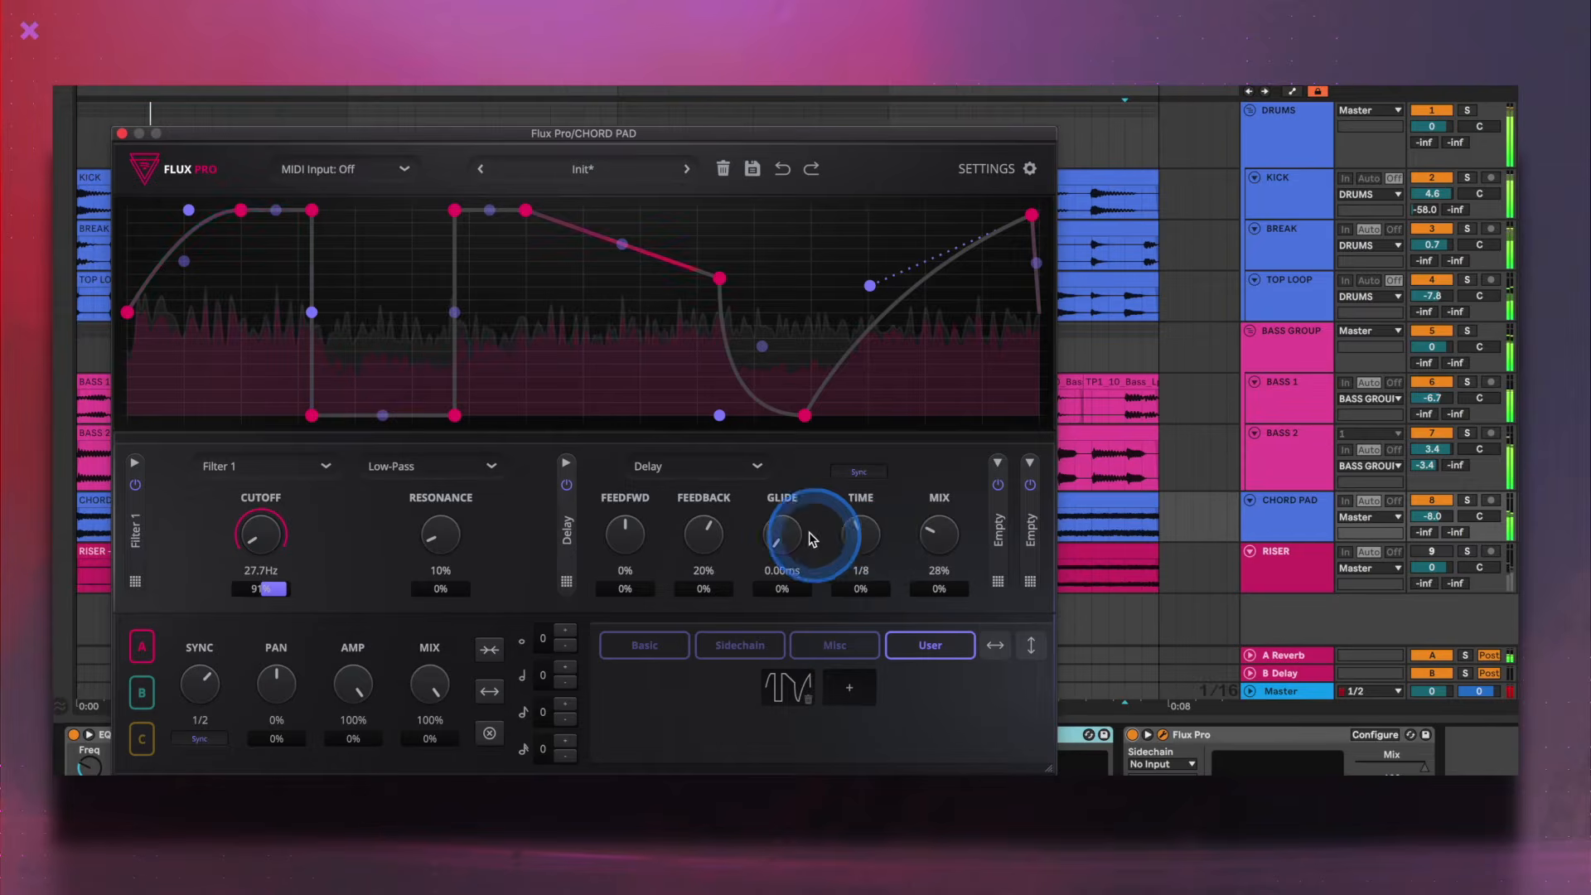
drag(711, 548, 710, 534)
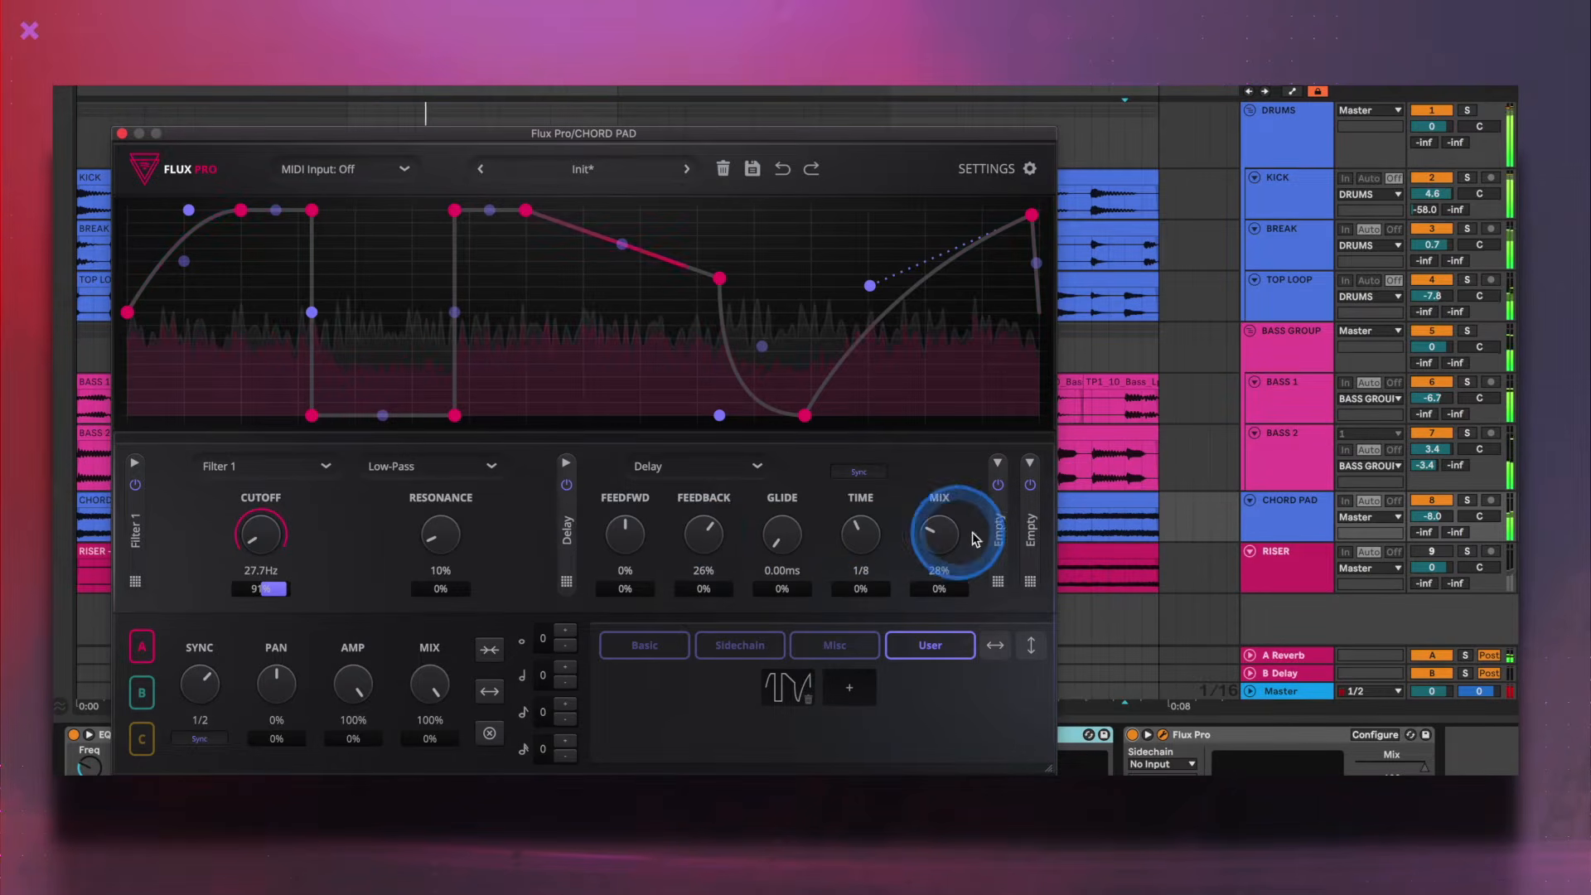
drag(957, 537, 959, 557)
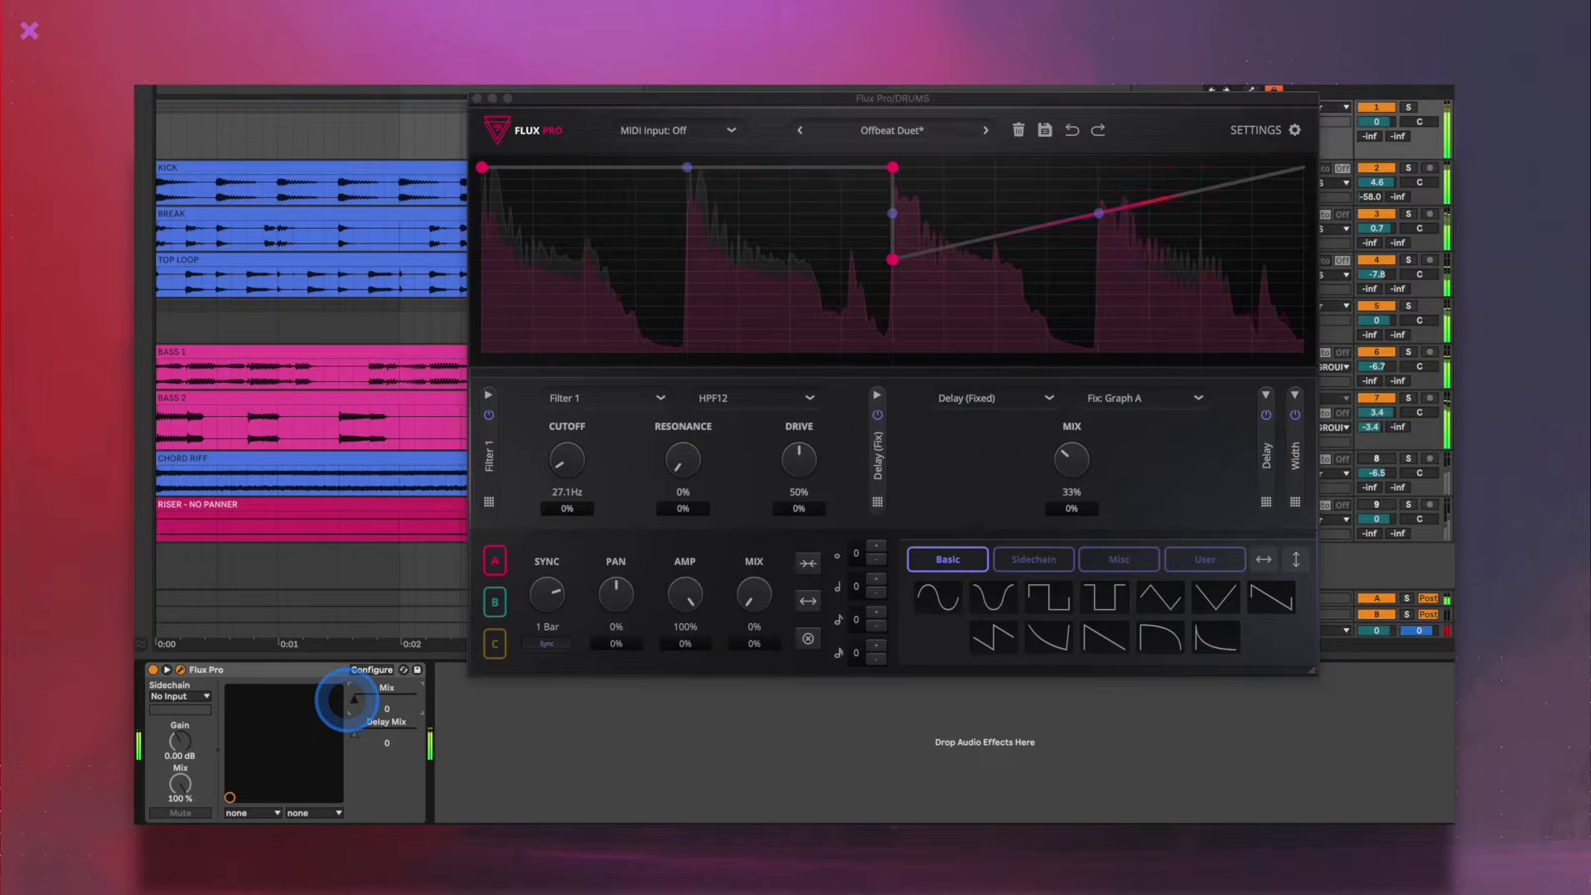
- Raise the Mix parameter of Flux Pro on the DRUMS track to 99 and configure the device to expose the plug-in's Mix
drag(383, 698, 416, 698)
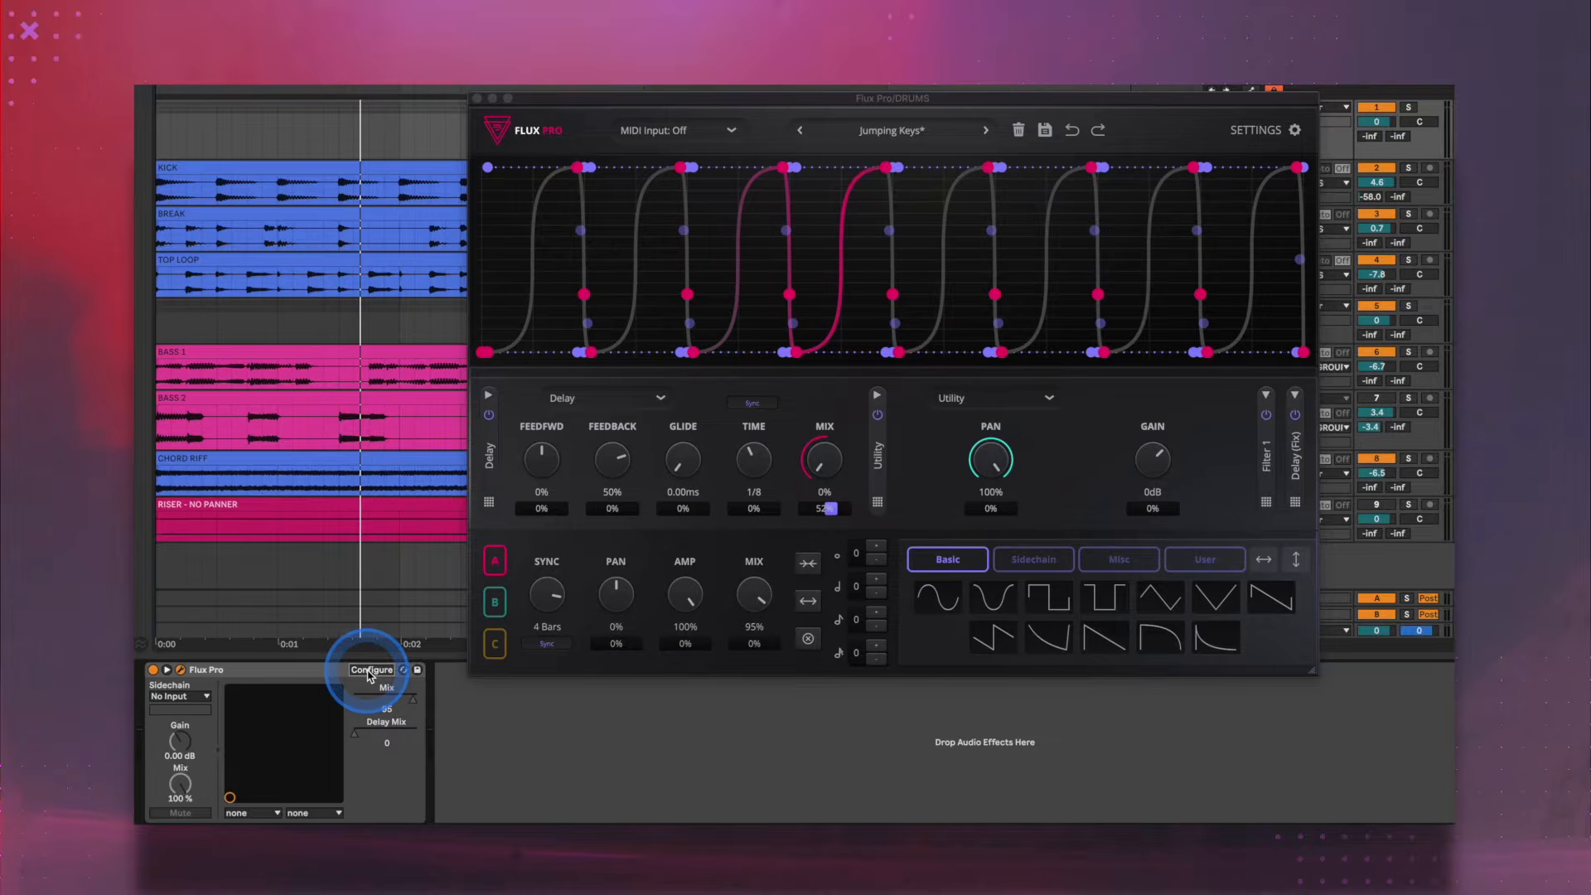
click(370, 670)
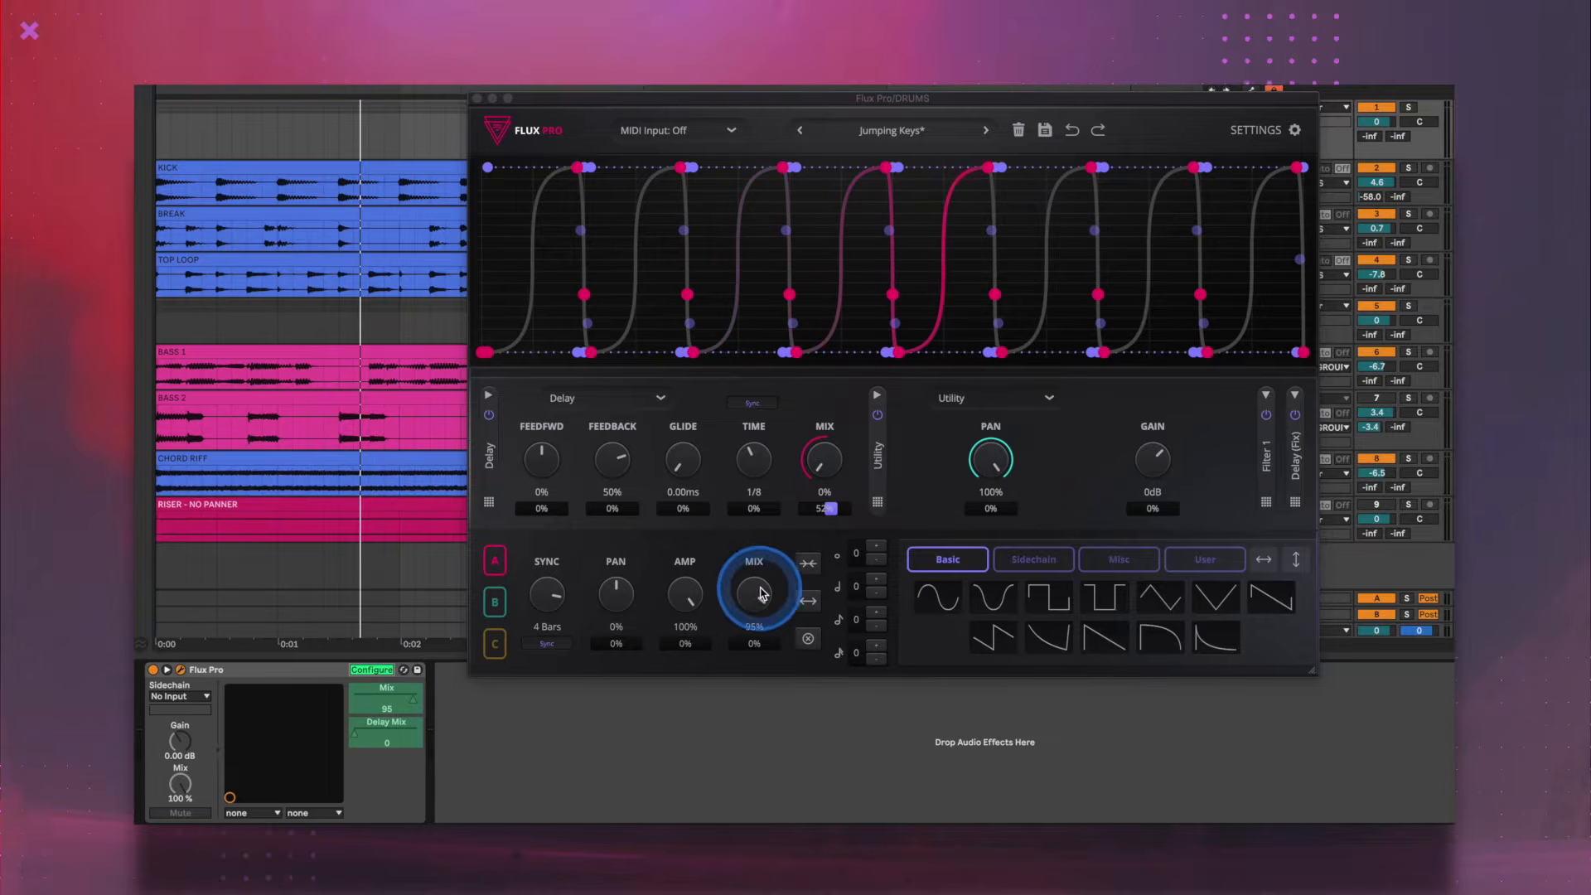
click(395, 696)
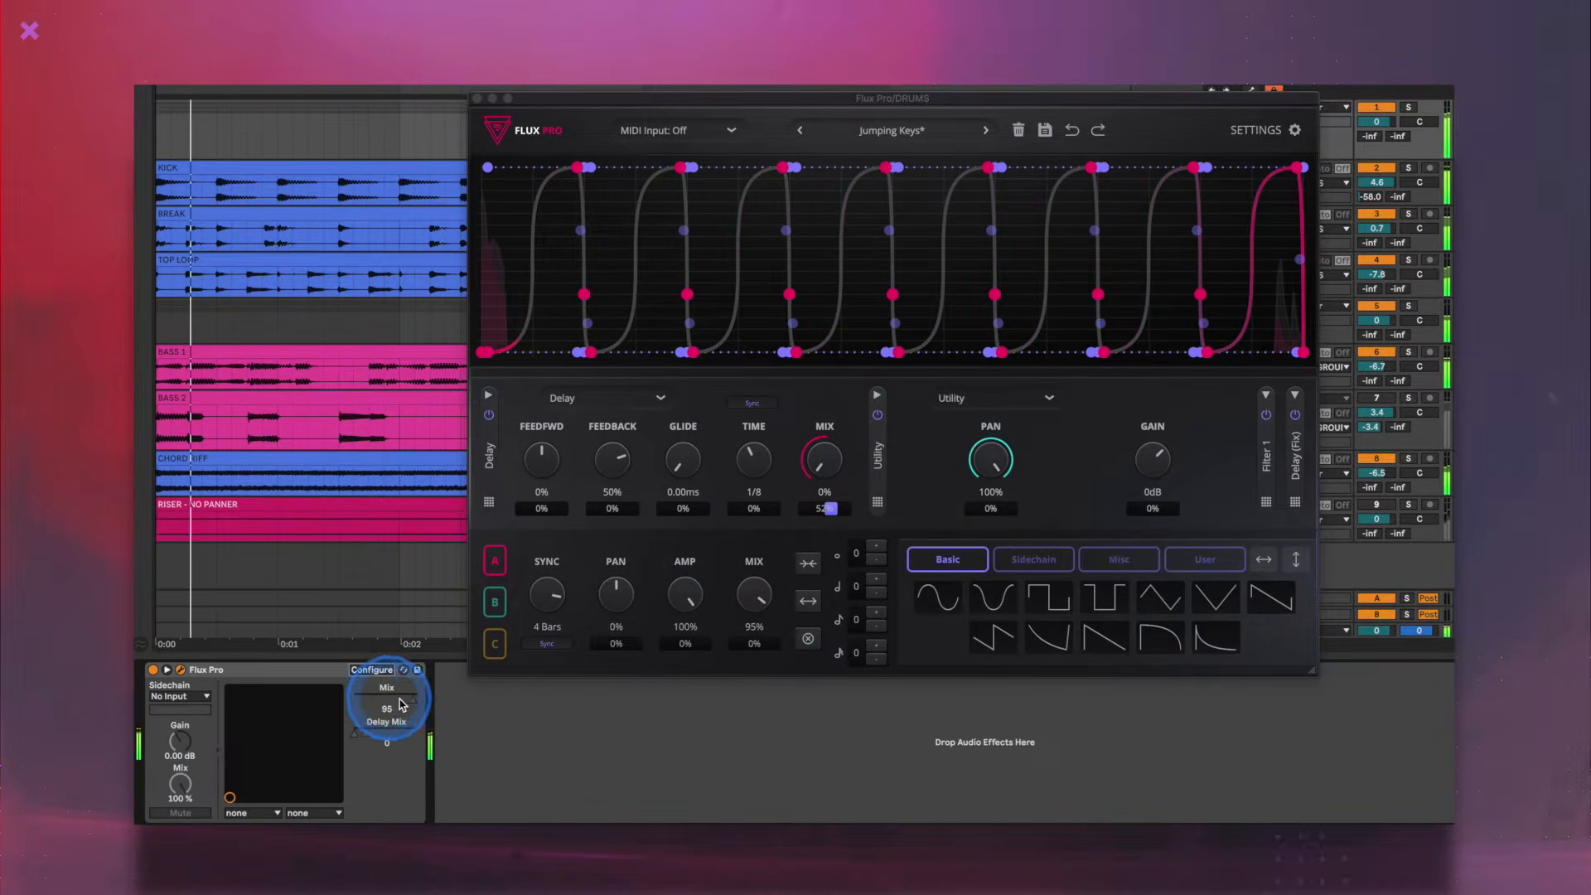
- Sweep the exposed Mix parameter repeatedly up to 100 to blend the effects into the drum loop
mouse_move(400, 699)
mouse_down()
mouse_move(375, 698)
mouse_move(397, 699)
mouse_up()
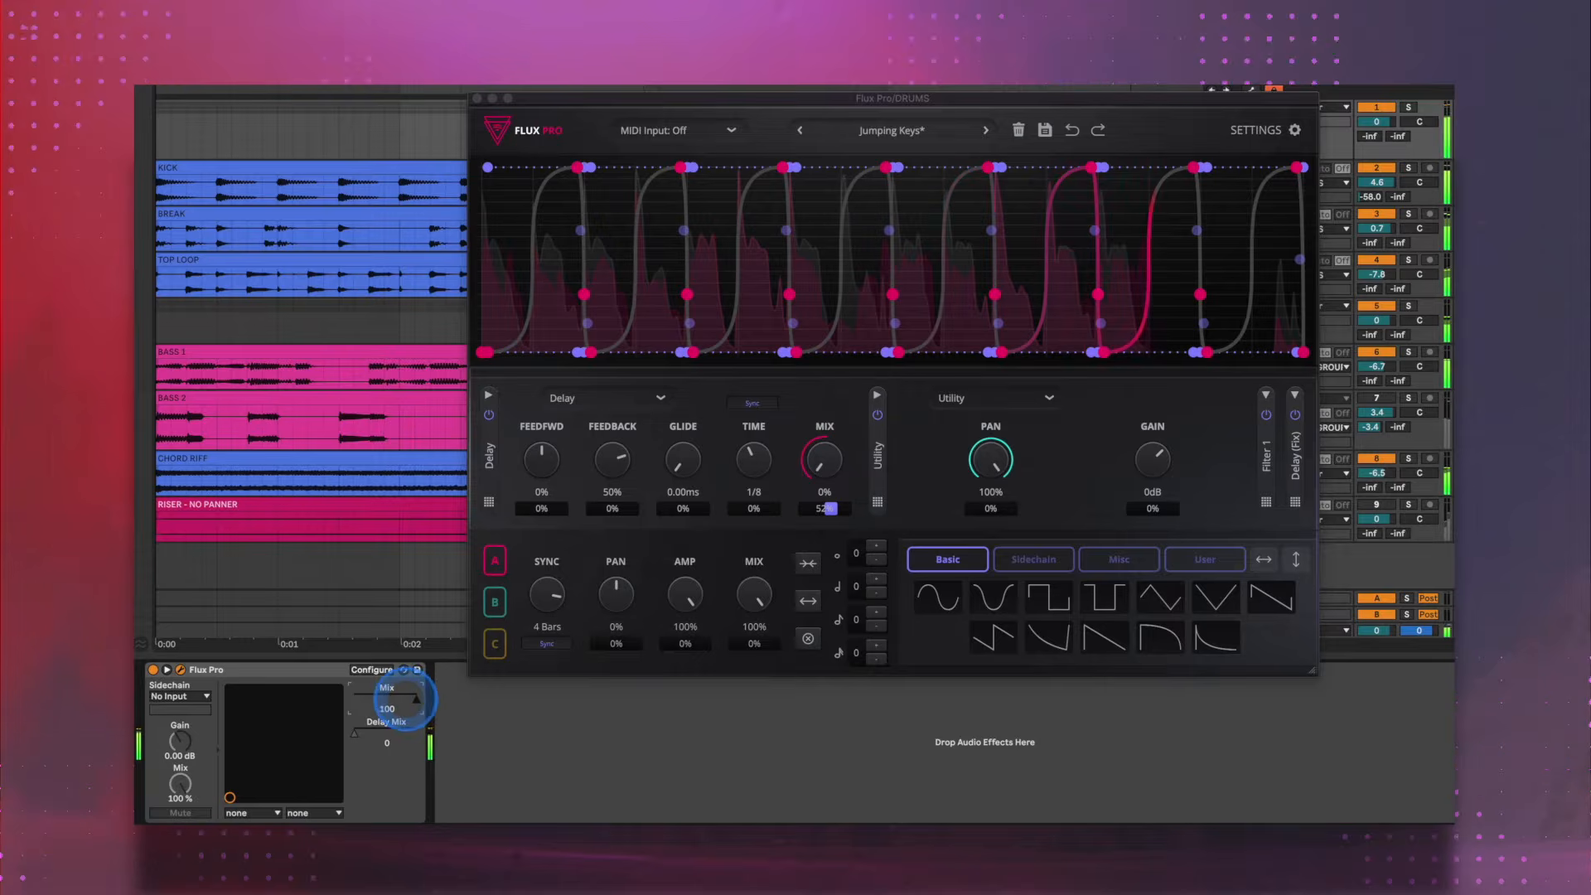
drag(366, 700, 403, 699)
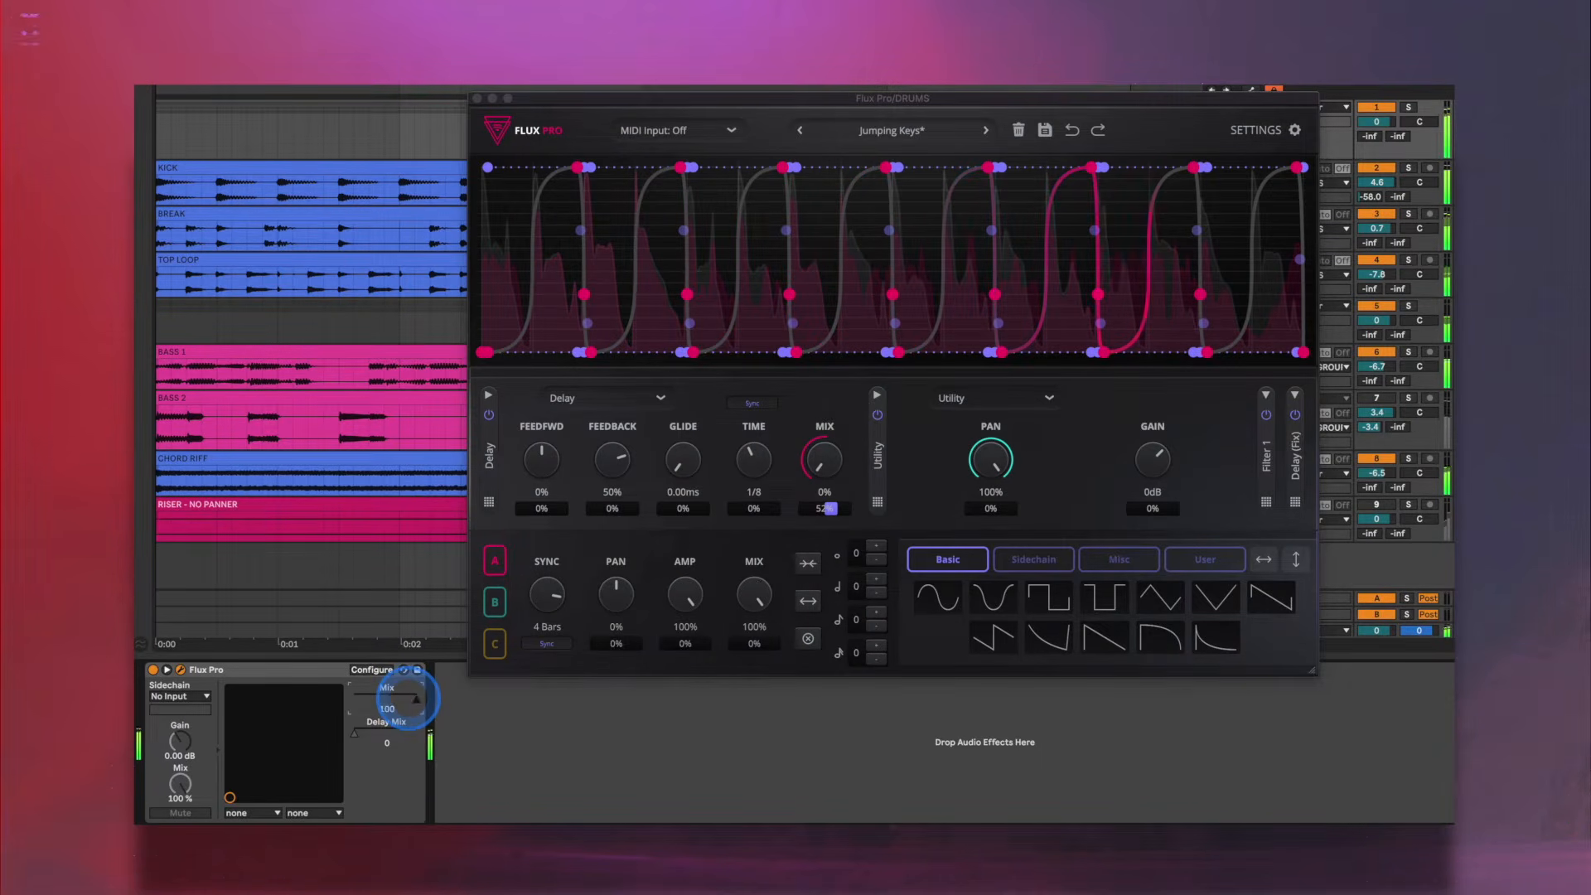
drag(378, 704, 406, 699)
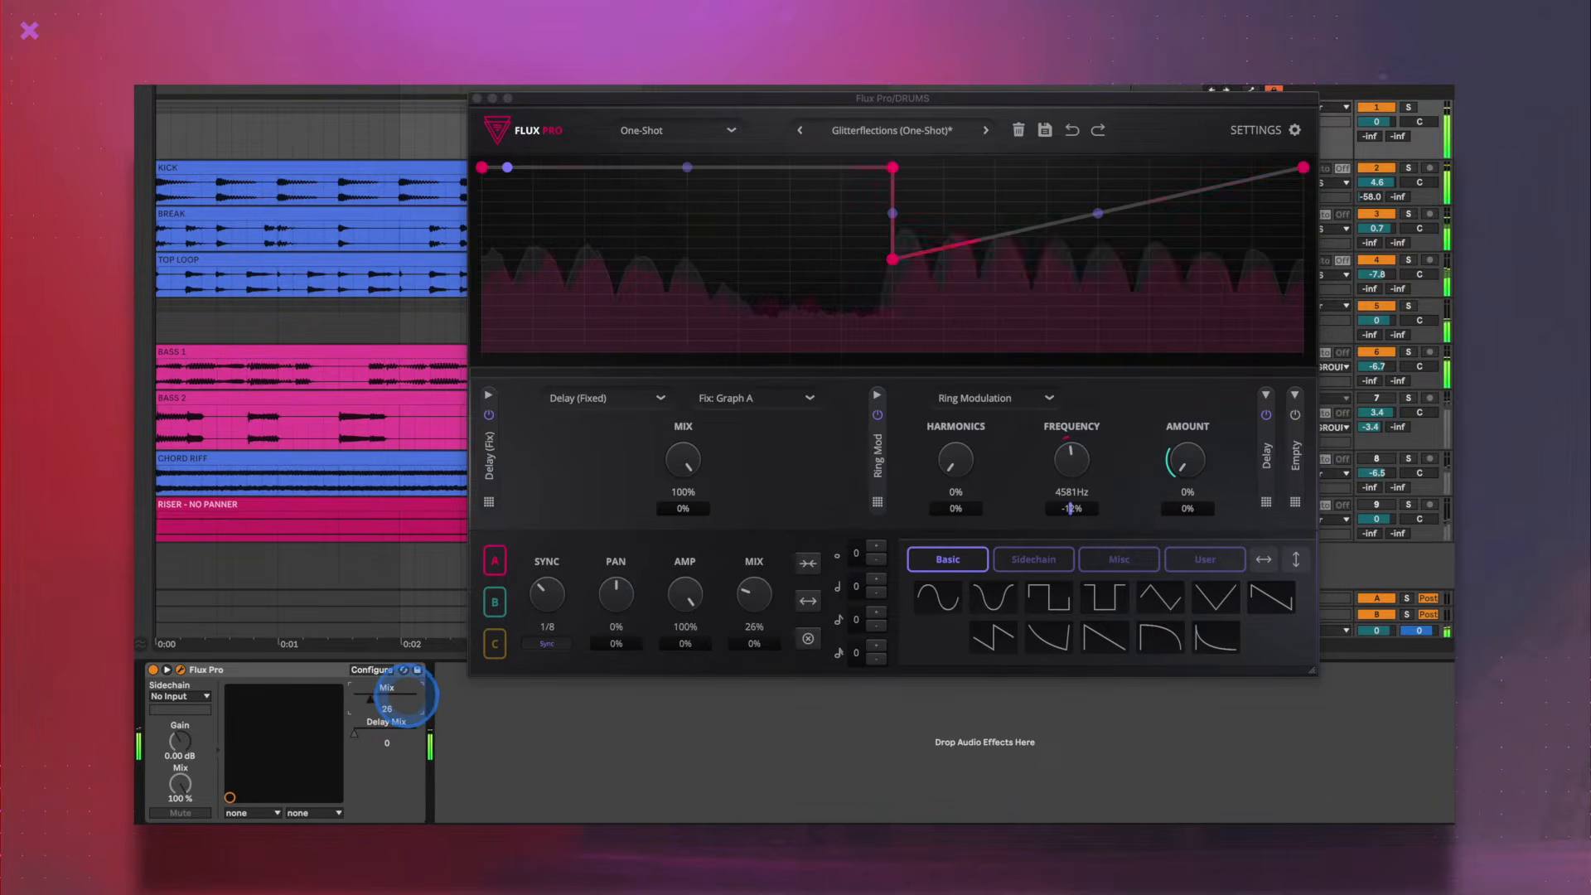
mouse_move(407, 698)
mouse_down()
mouse_move(362, 705)
mouse_move(403, 698)
mouse_up()
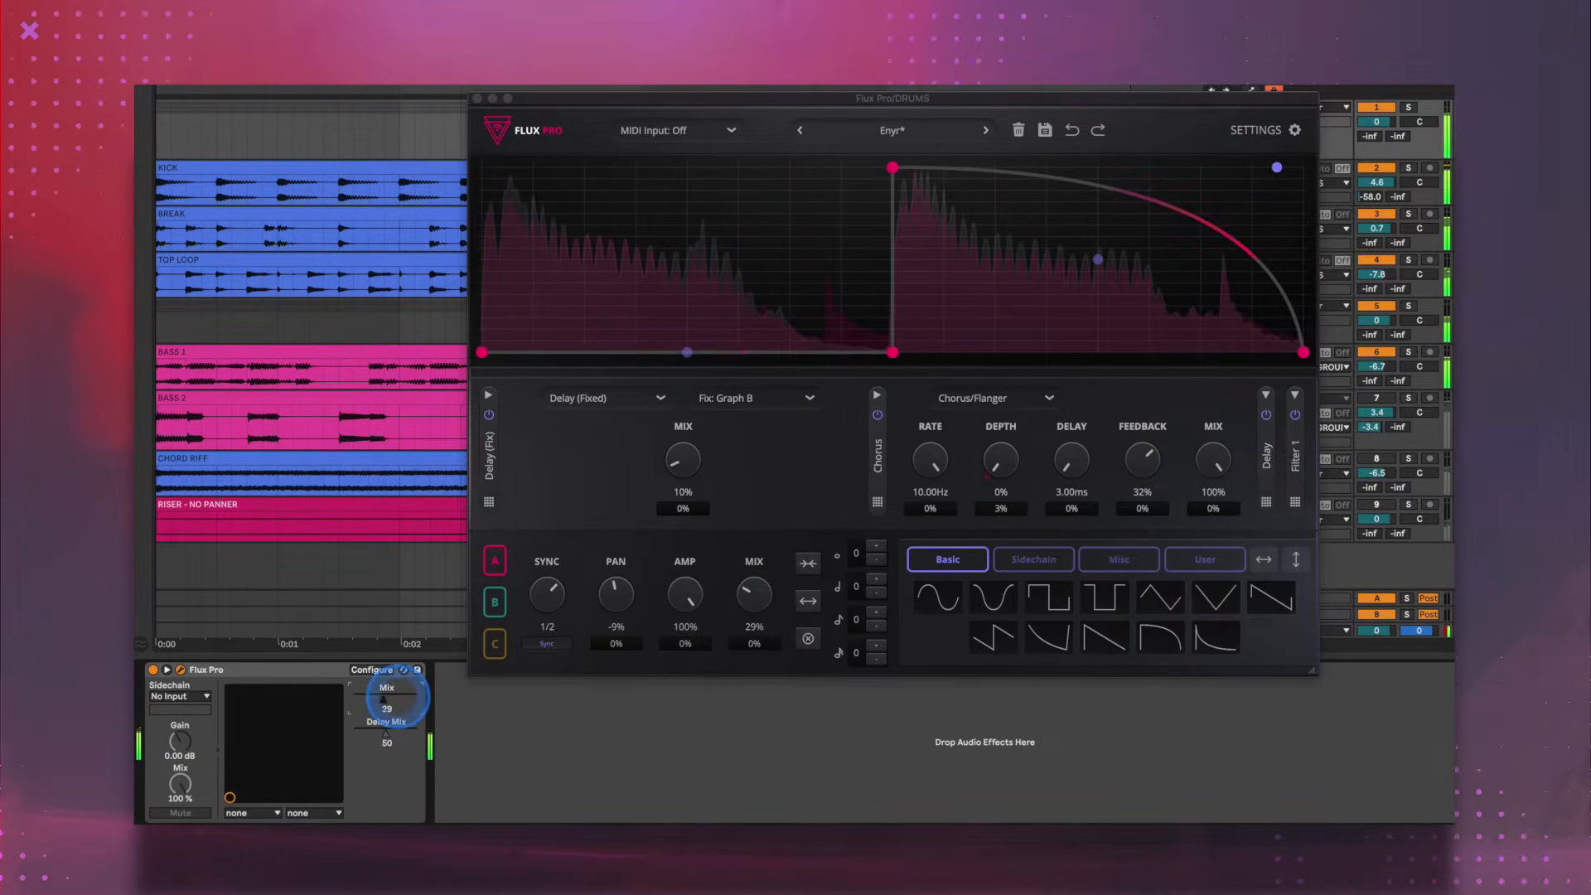
- Step back through the presets to load Emo Build
click(801, 132)
click(801, 132)
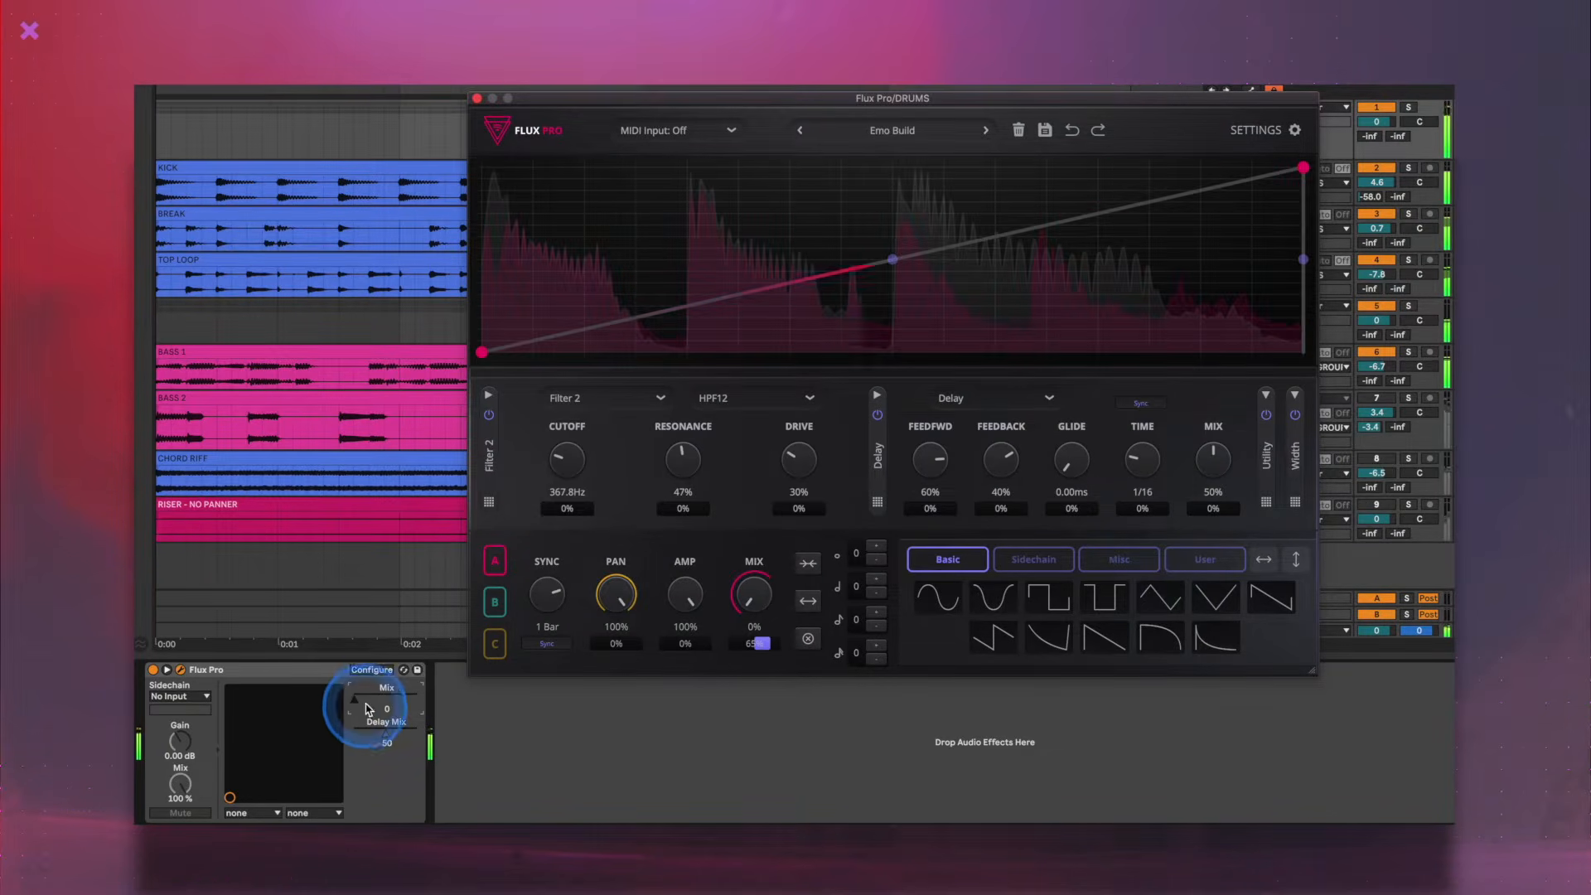
- Sweep the exposed Mix parameter on the DRUMS track with the Emo Build, AniPluck and Offbeat Duet presets
drag(366, 693, 371, 700)
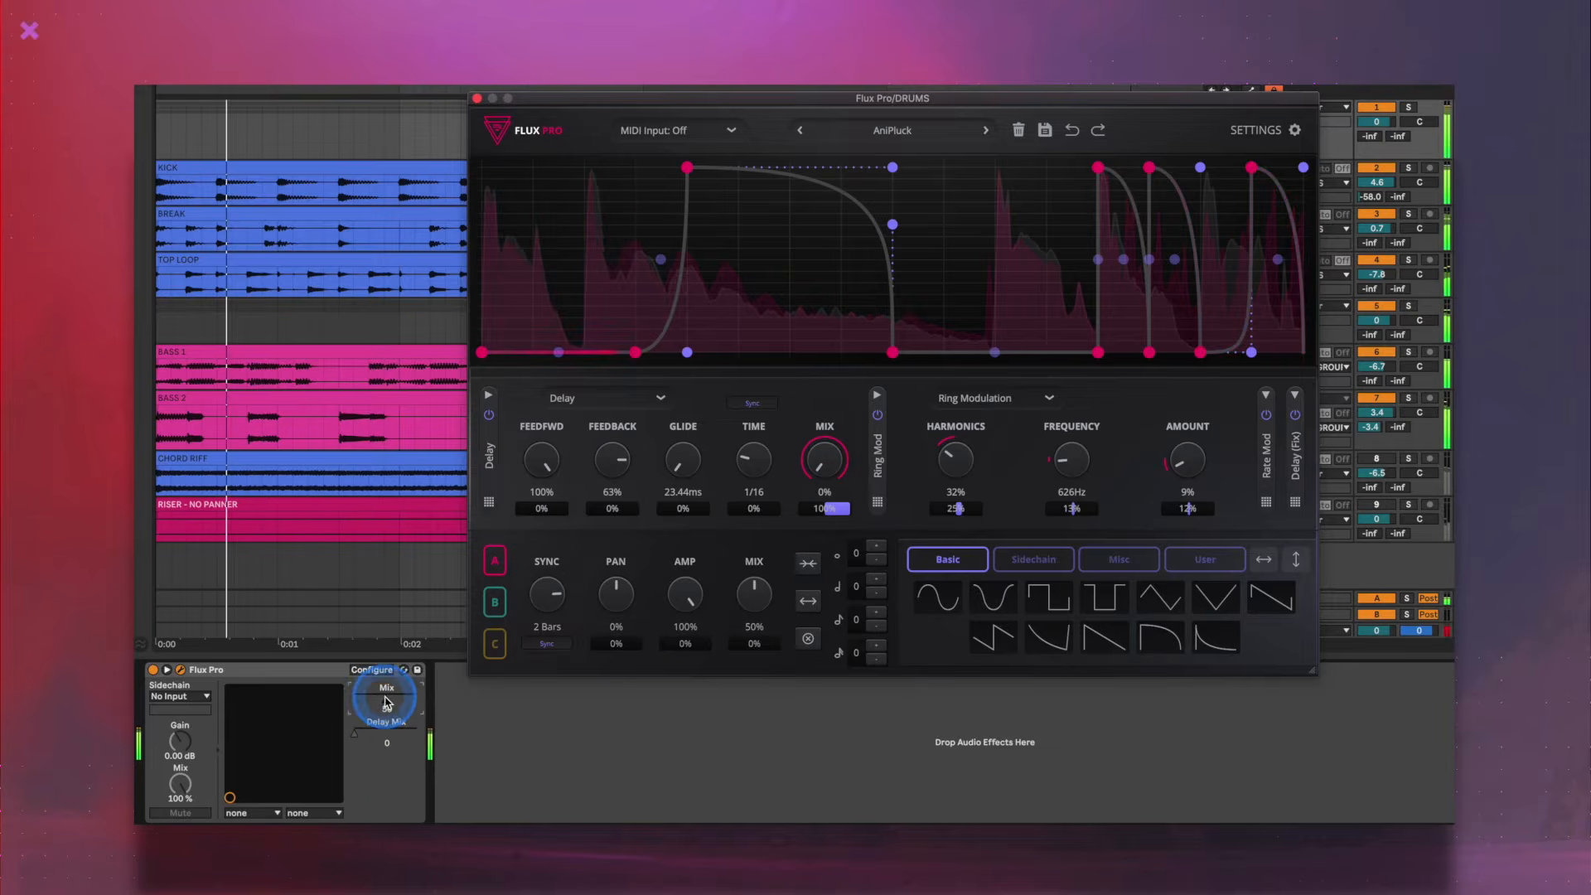
mouse_move(366, 699)
mouse_down()
mouse_move(395, 684)
mouse_move(394, 699)
mouse_up()
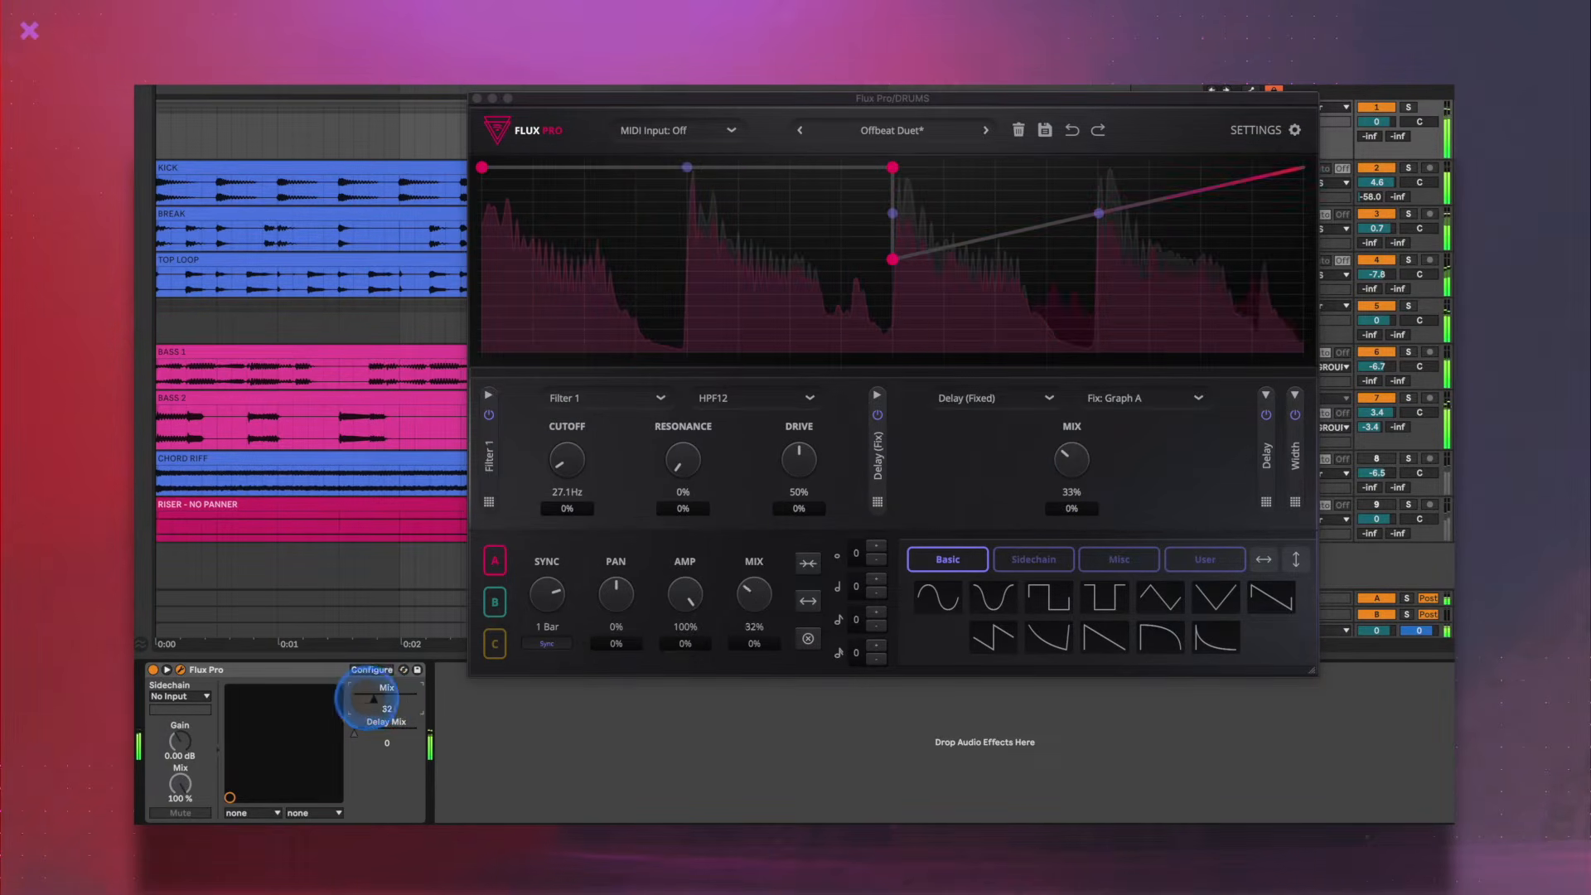
drag(367, 703, 382, 689)
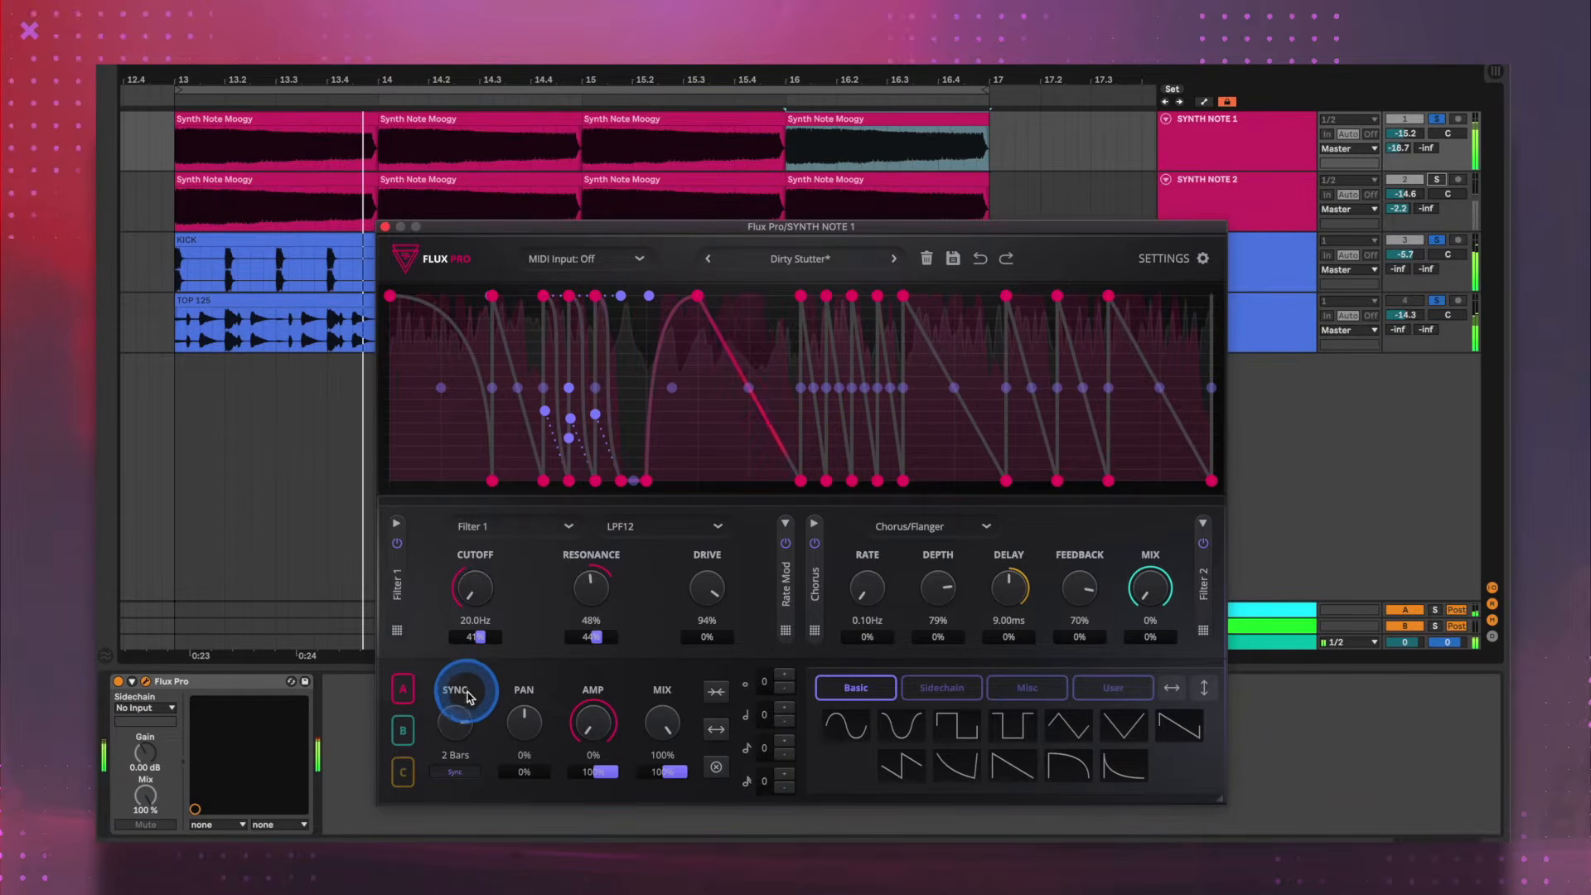
- Raise graph A's sync rate for Dirty Stutter on SYNTH NOTE 1 to 2 Bars and on to 8 Bars
click(468, 692)
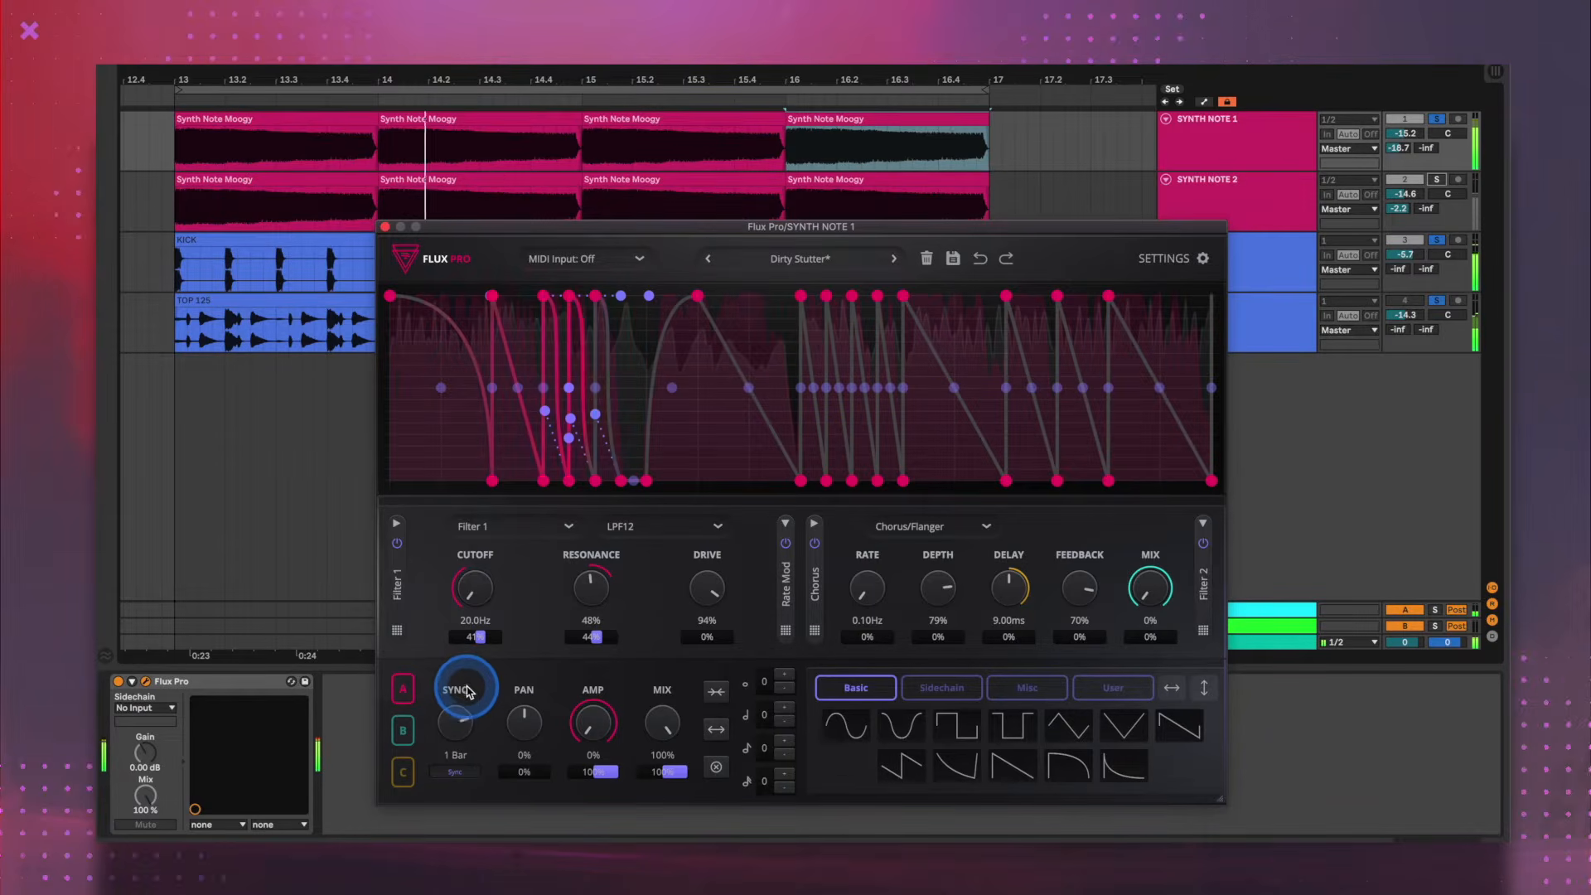
drag(468, 691, 468, 690)
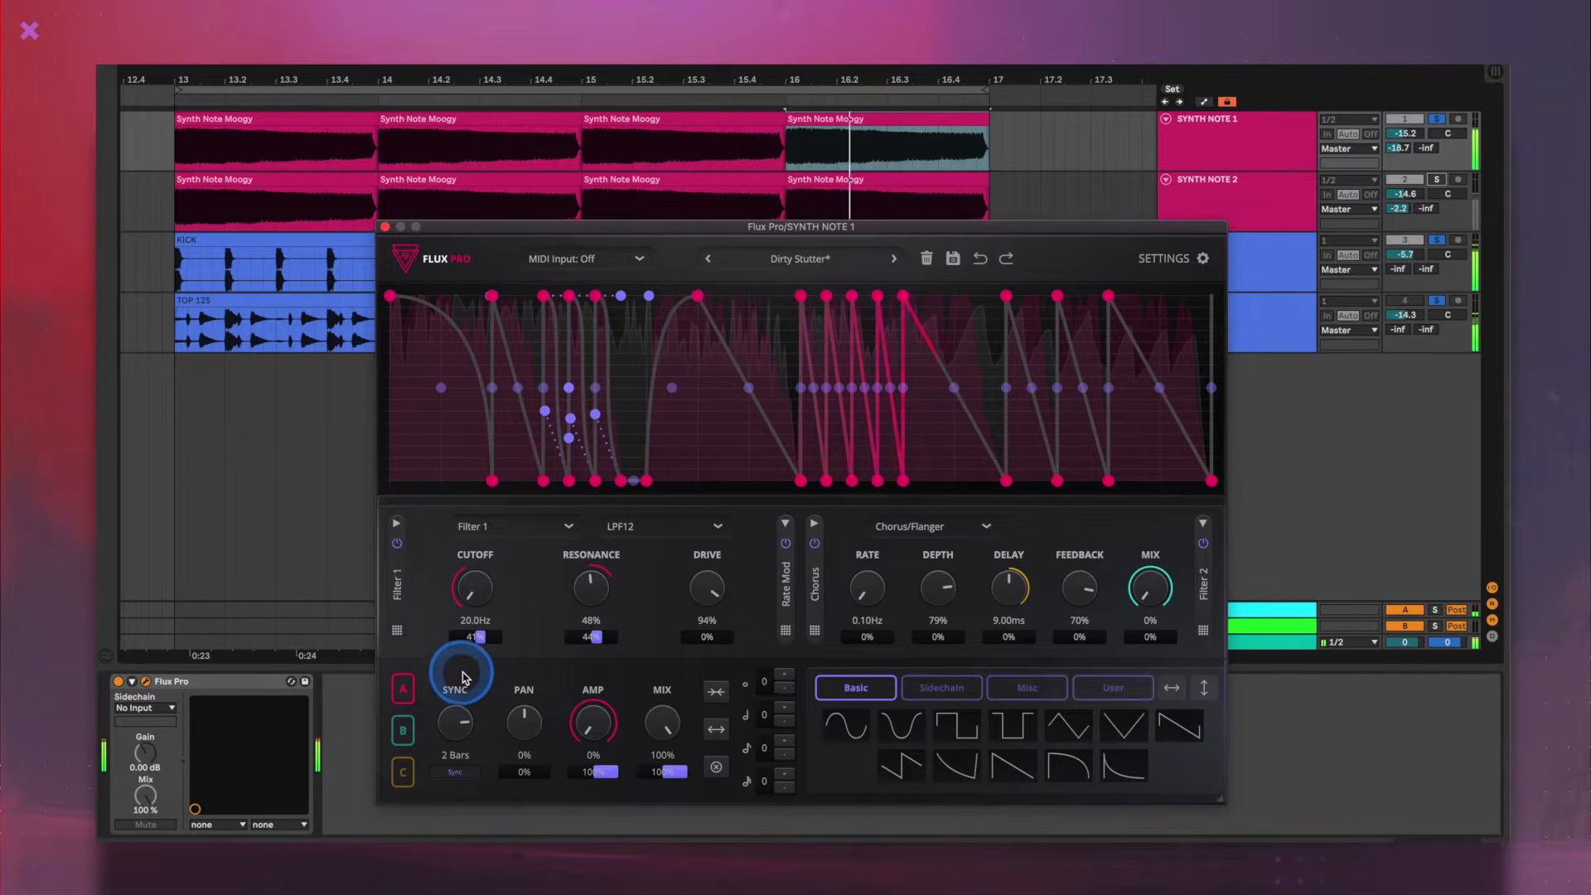
drag(473, 700, 481, 676)
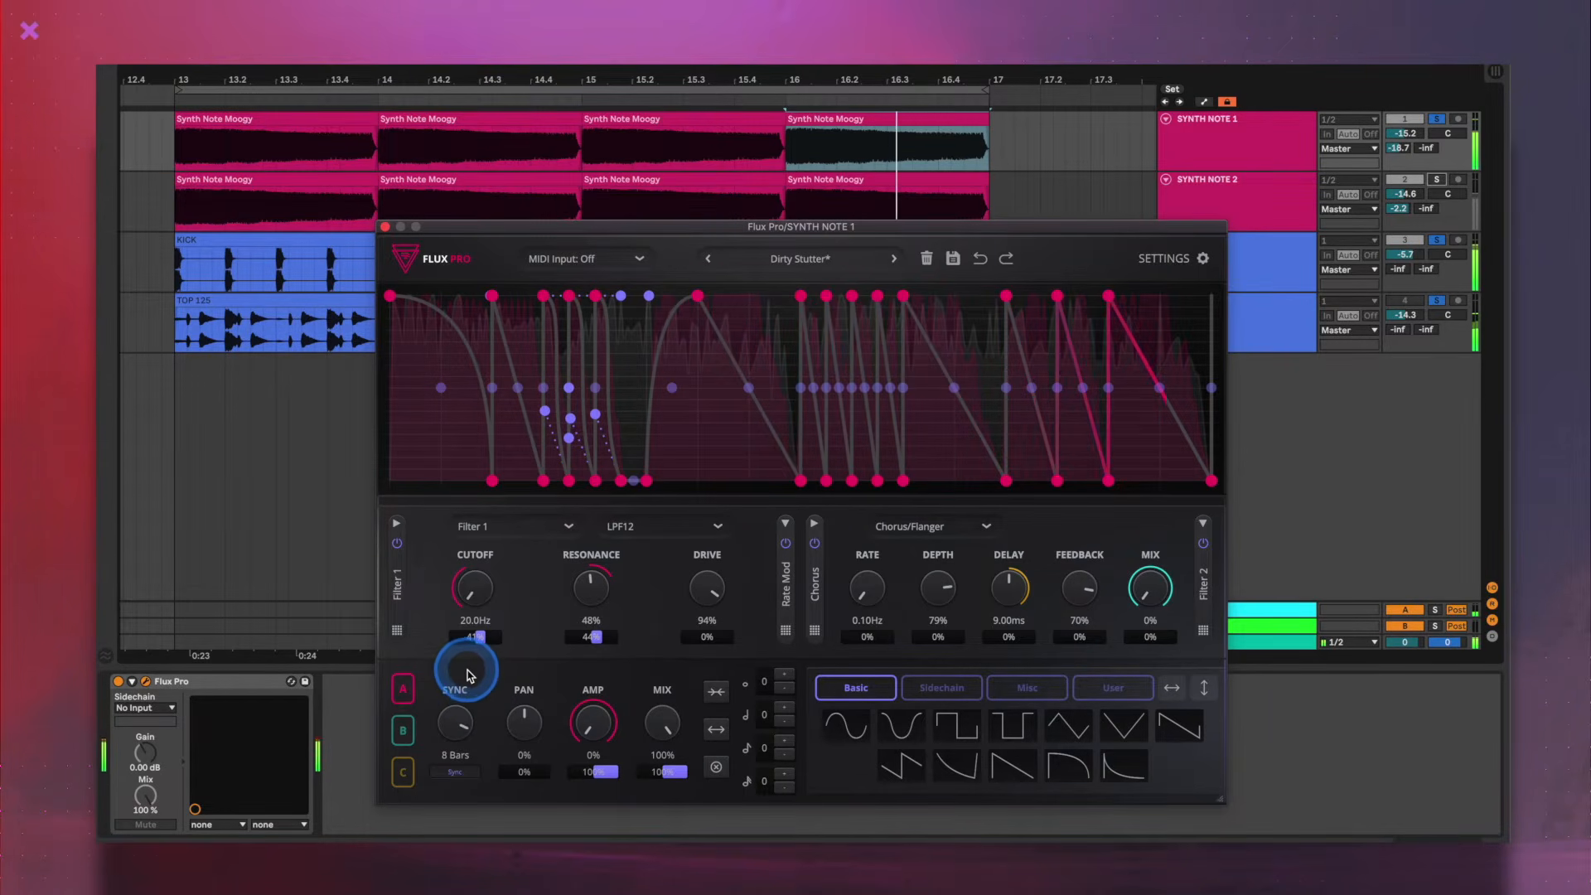
- Toggle Flux Pro's bypass on SYNTH NOTE 1 and load the bass preset Dirty Stutter
click(123, 682)
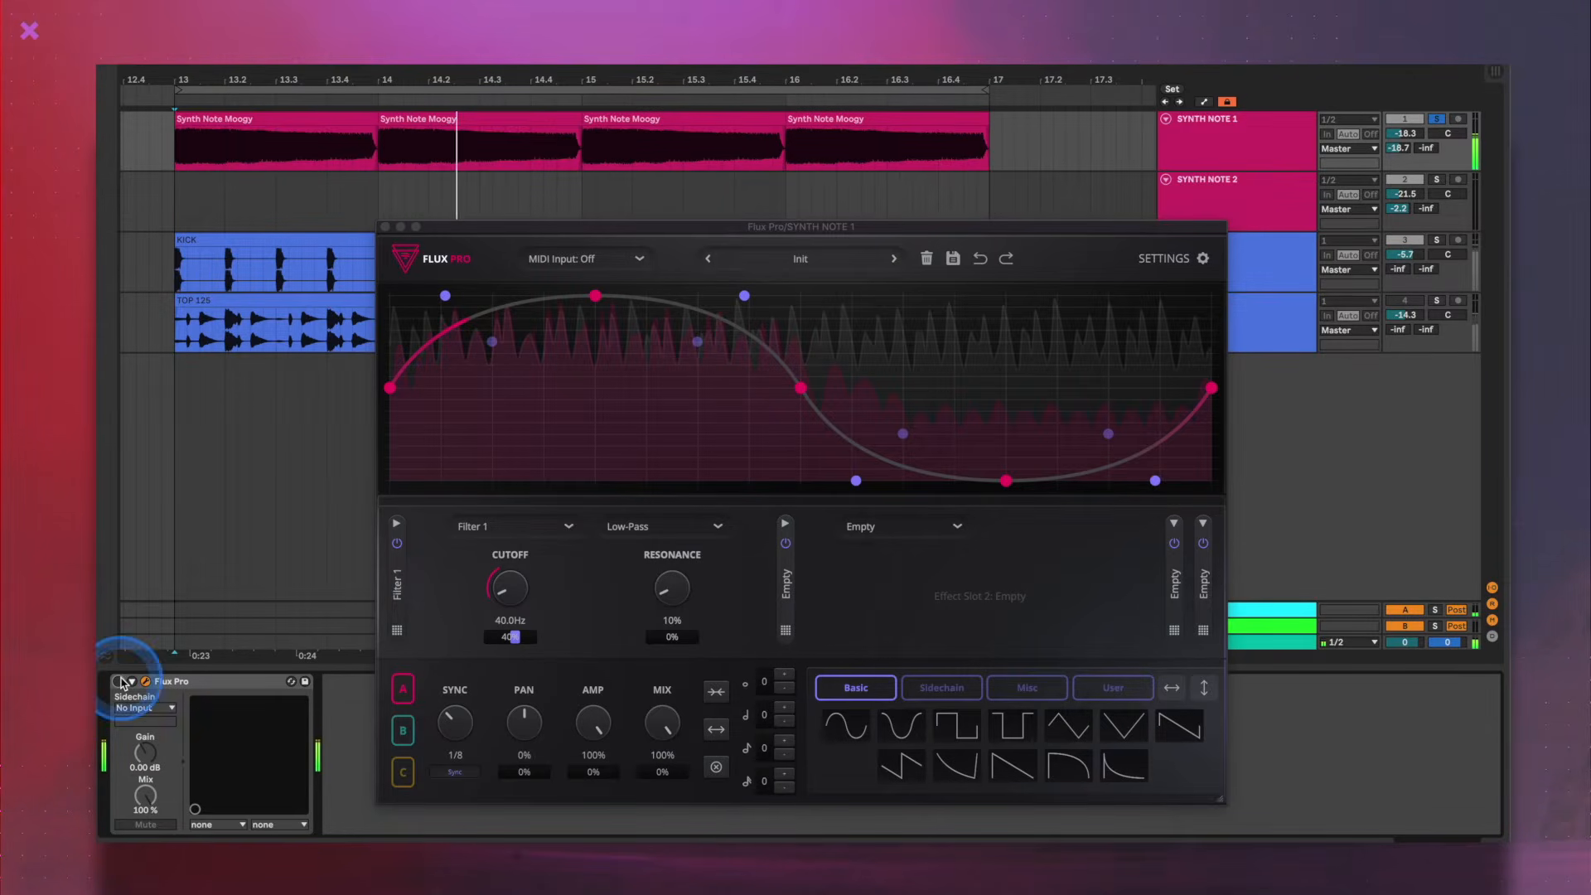
click(828, 260)
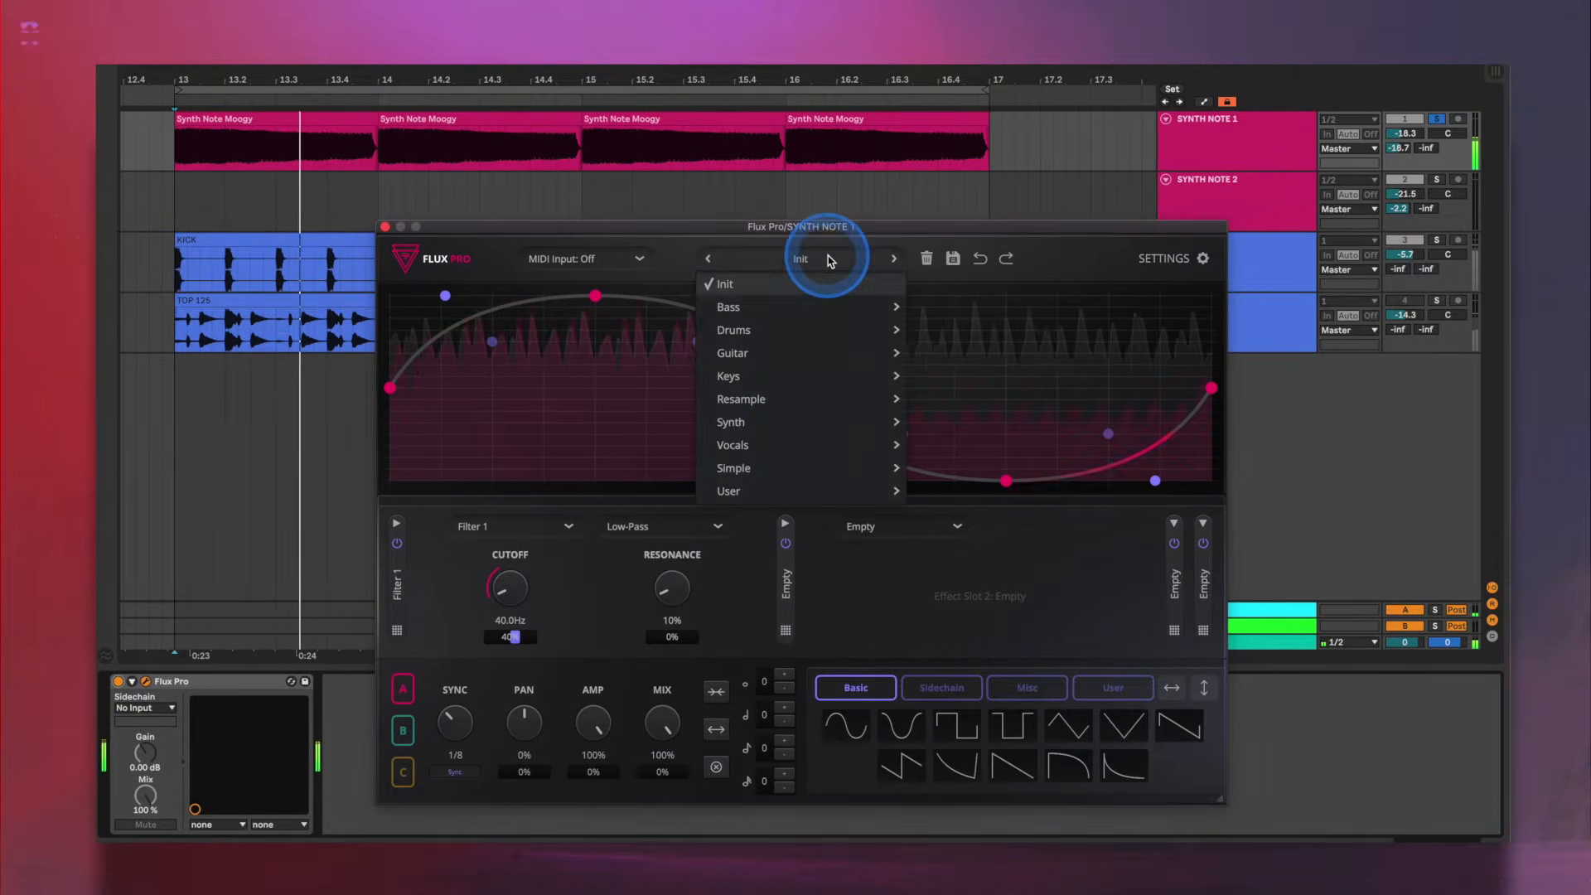
mouse_move(854, 308)
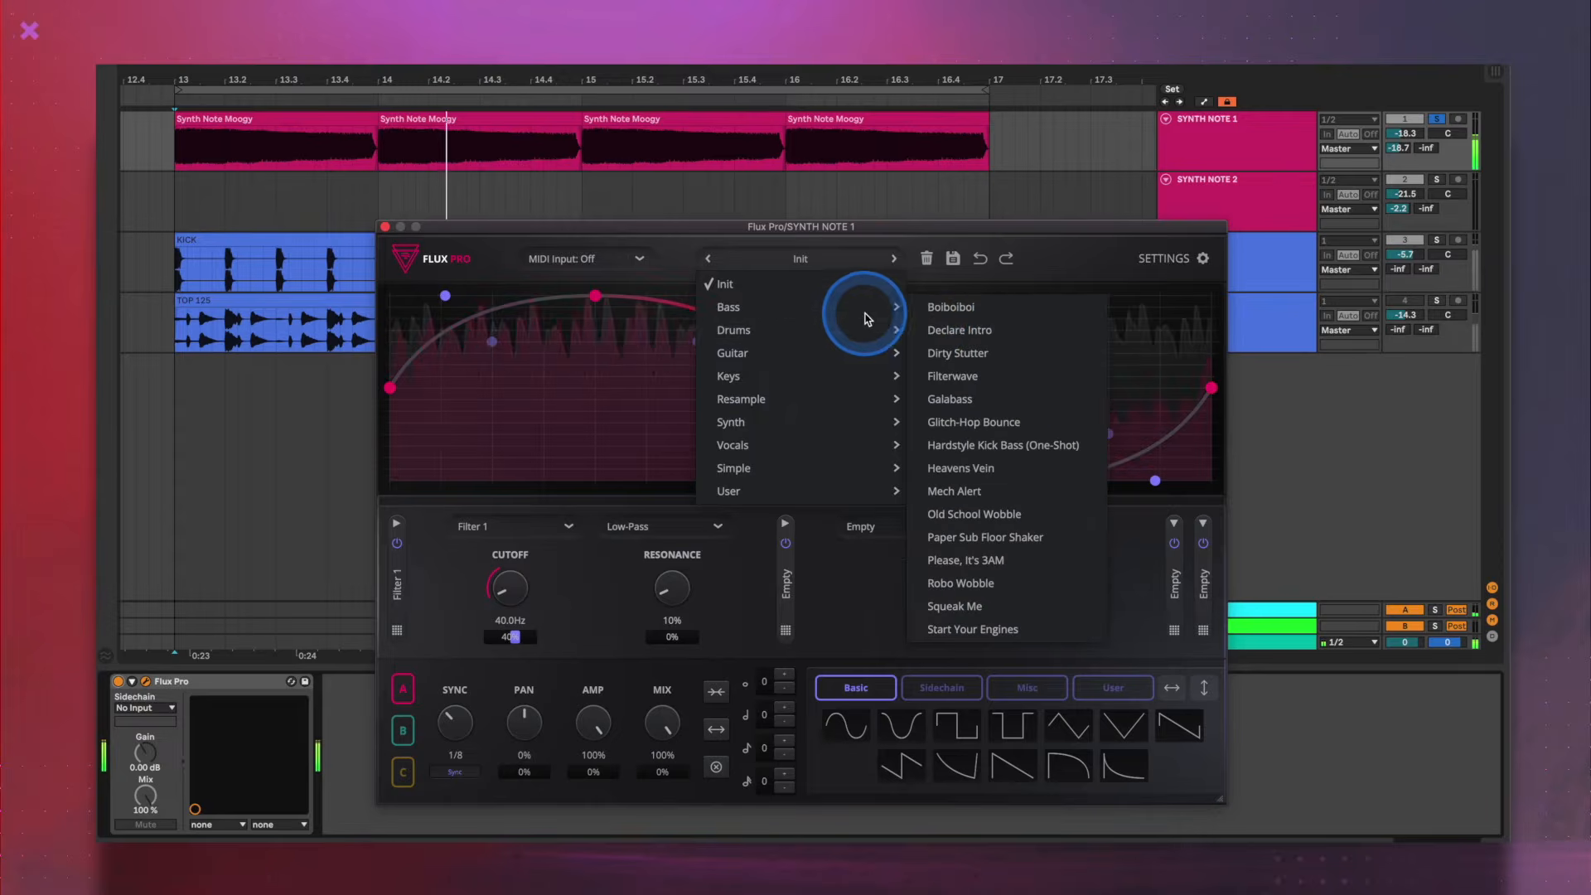
click(957, 352)
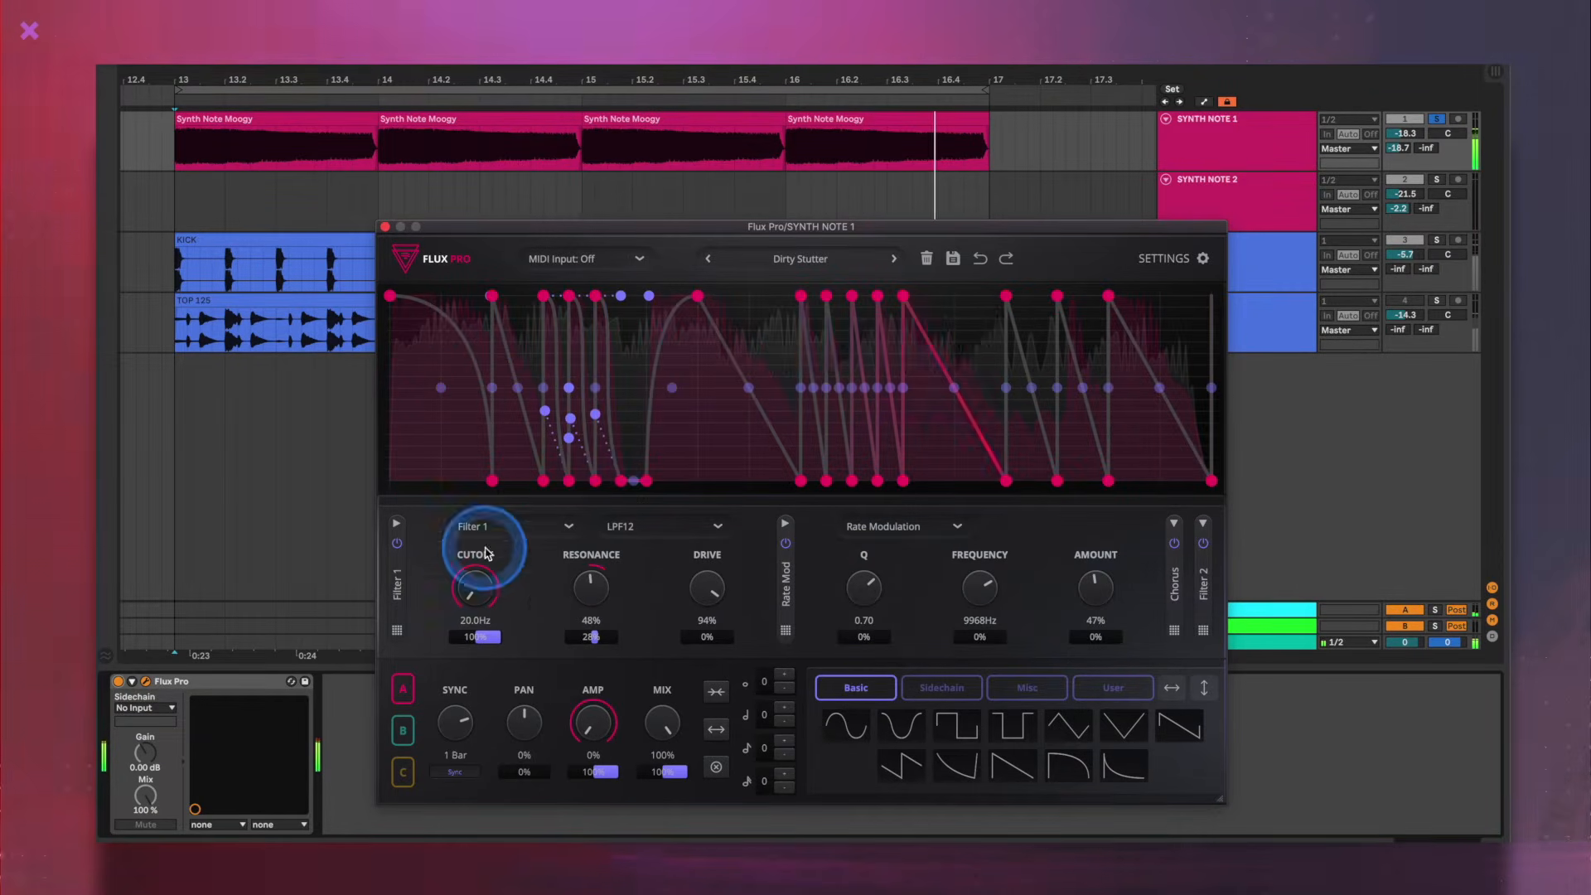
- Set Filter 1's modulation depth to 41% on cutoff and 44% on resonance, and expand the Chorus/Flanger effect
click(490, 642)
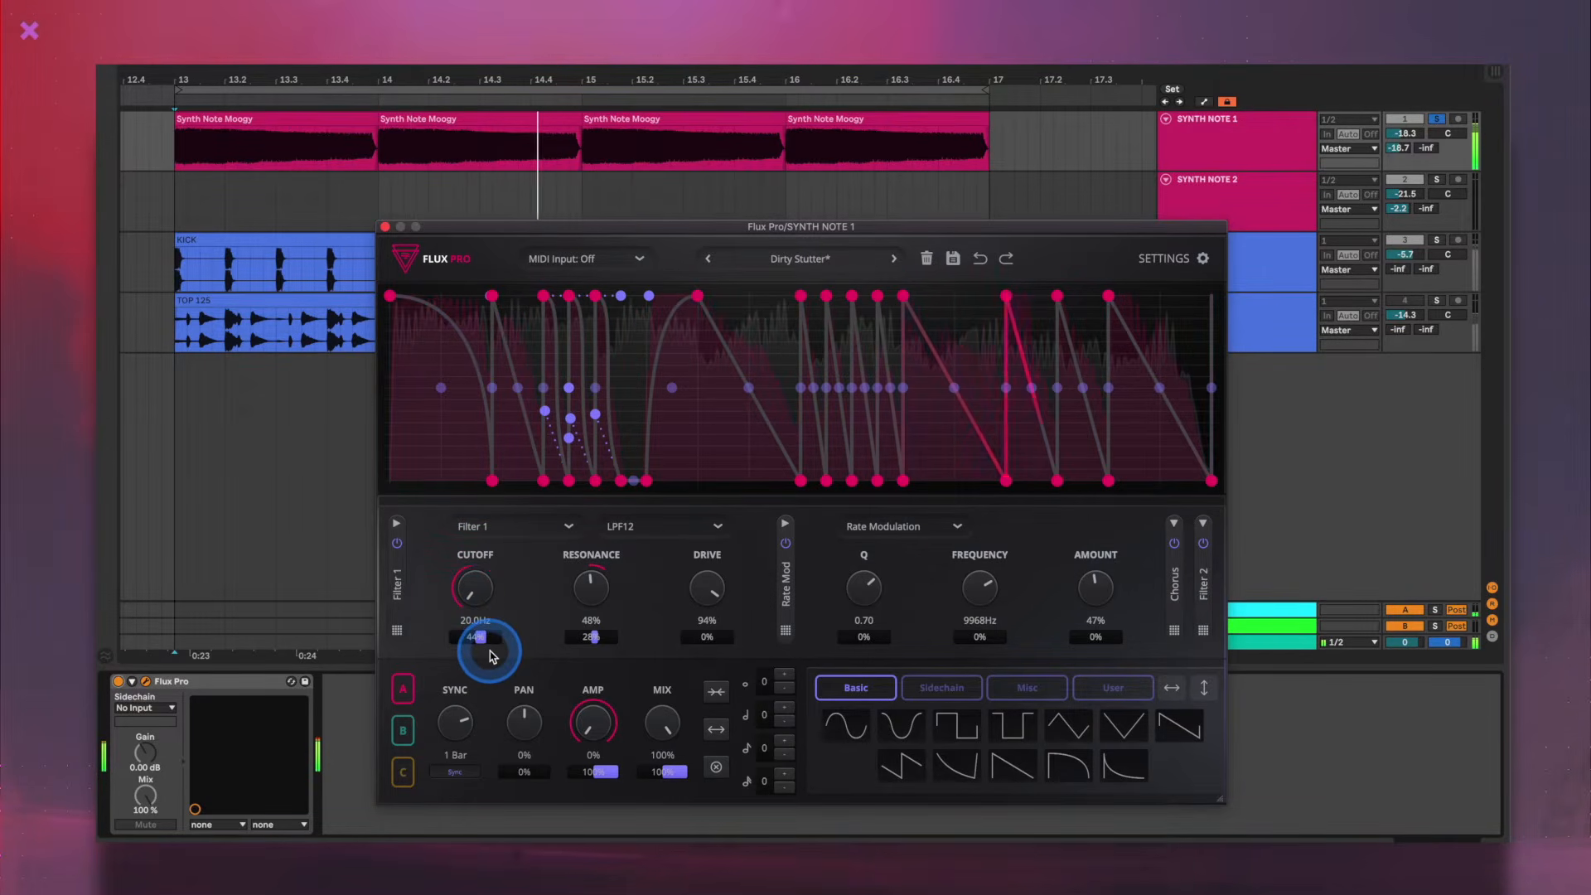
click(1173, 523)
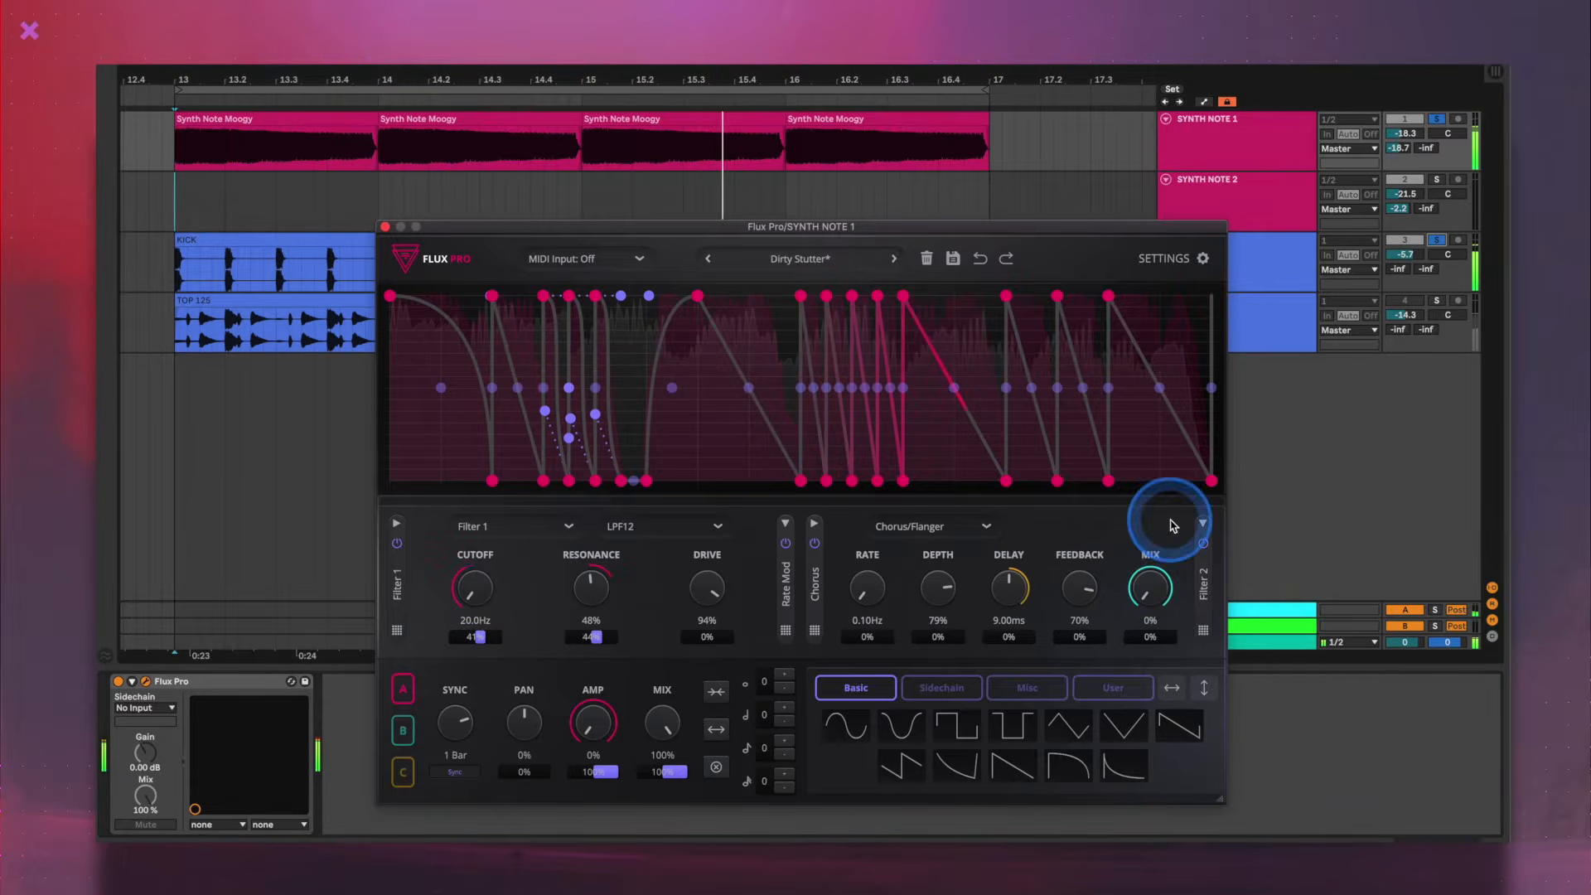
- Switch to graph B and add a point slightly before its middle, raised to near the top of the graph
click(403, 732)
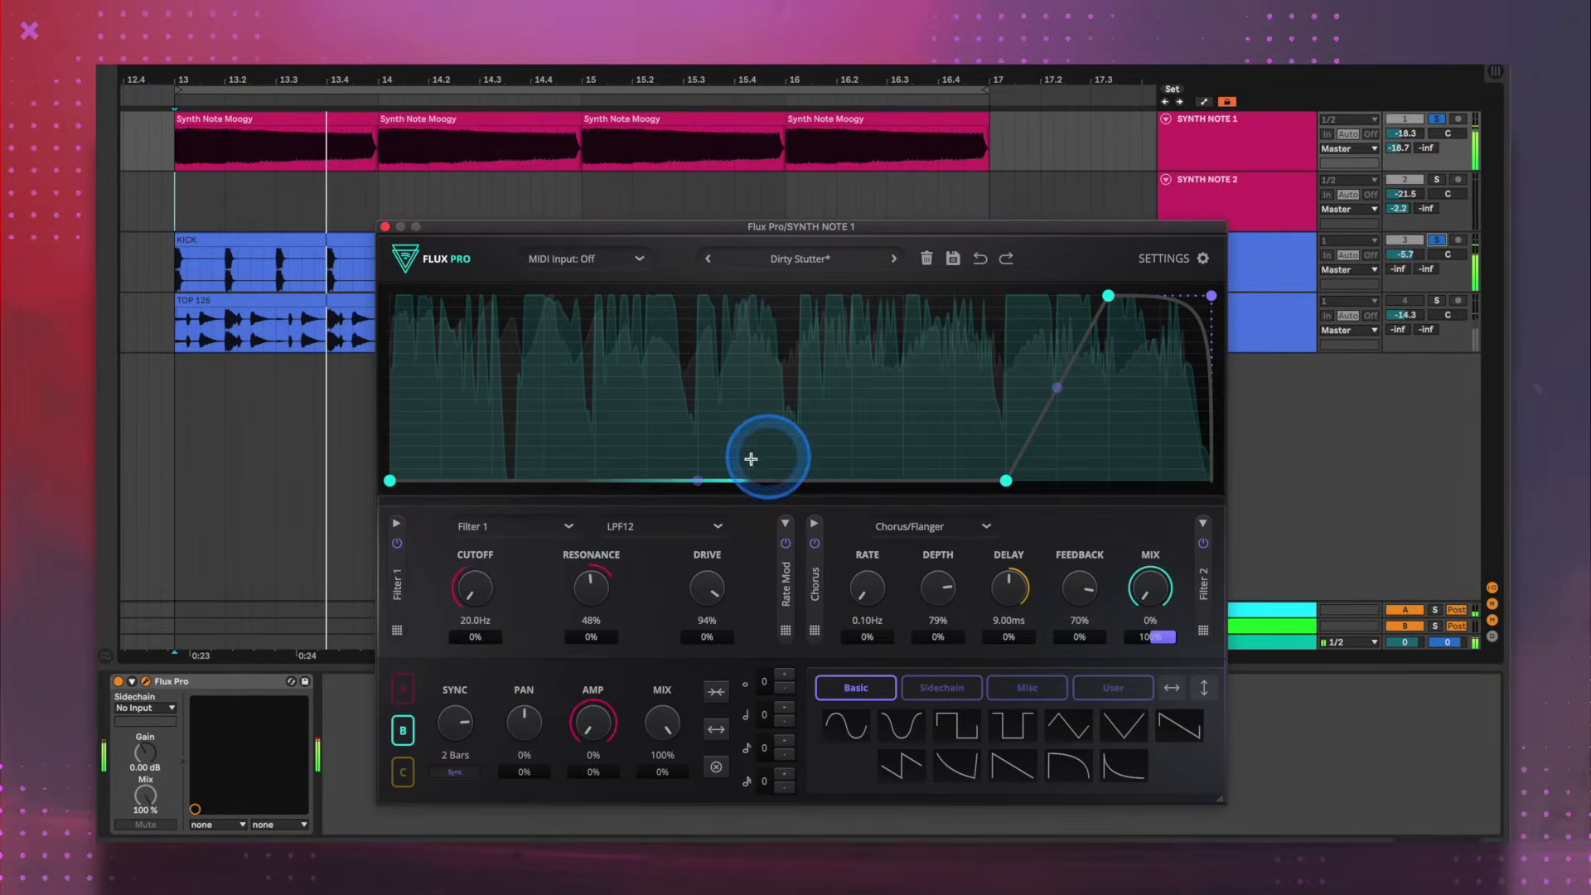
click(714, 471)
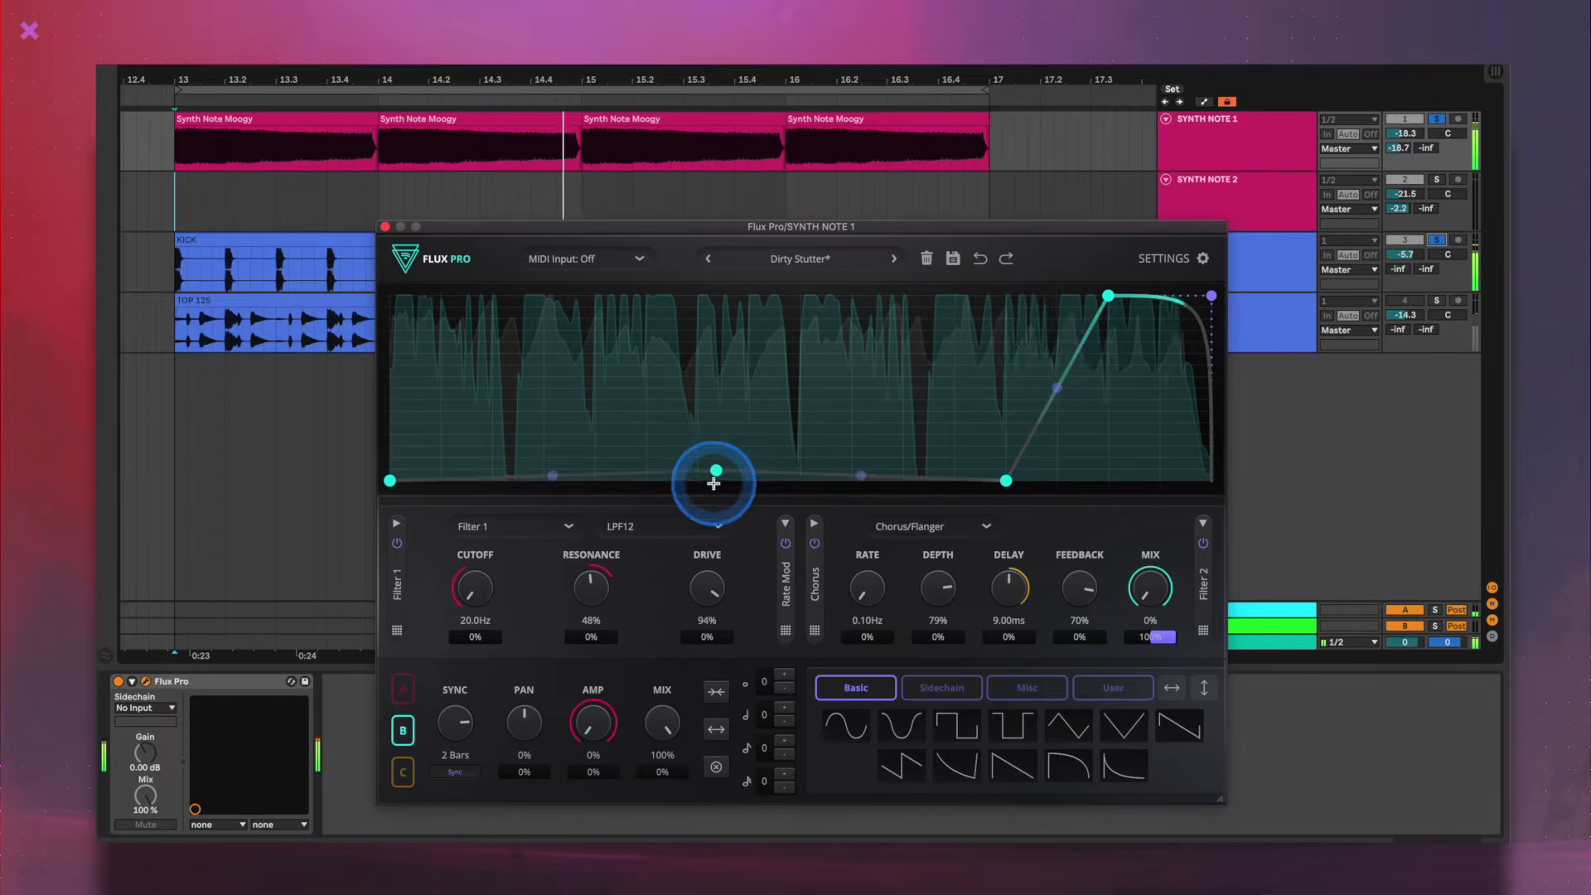
drag(716, 414, 737, 324)
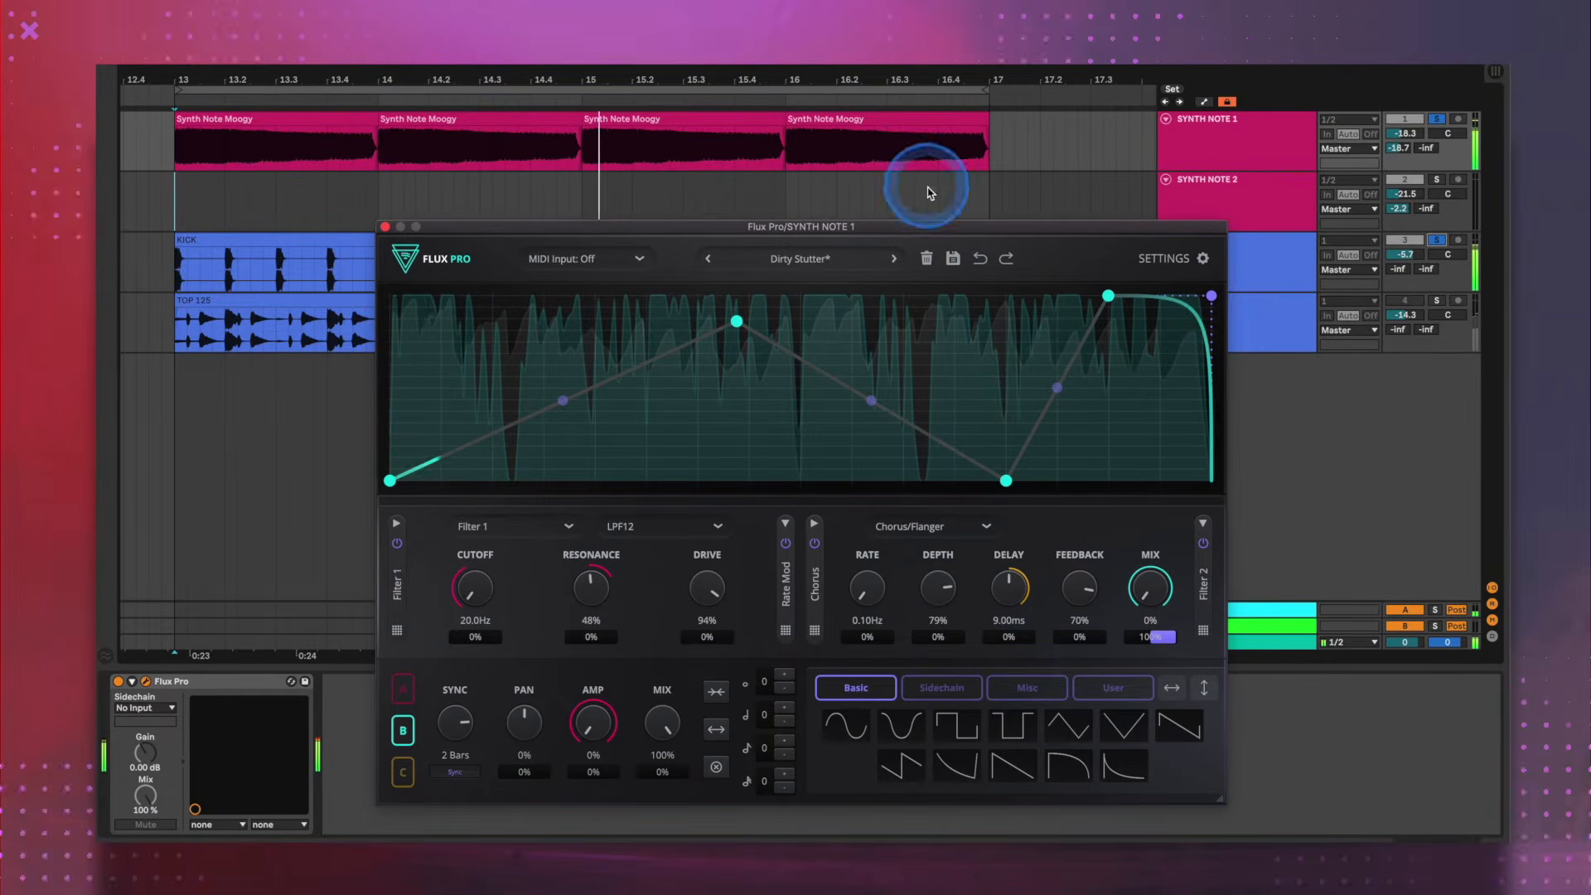
- Copy the Synth Note Moogy clips from SYNTH NOTE 1 onto SYNTH NOTE 2 and set the copies' pitch to 12 semitones
click(272, 119)
drag(272, 123, 268, 171)
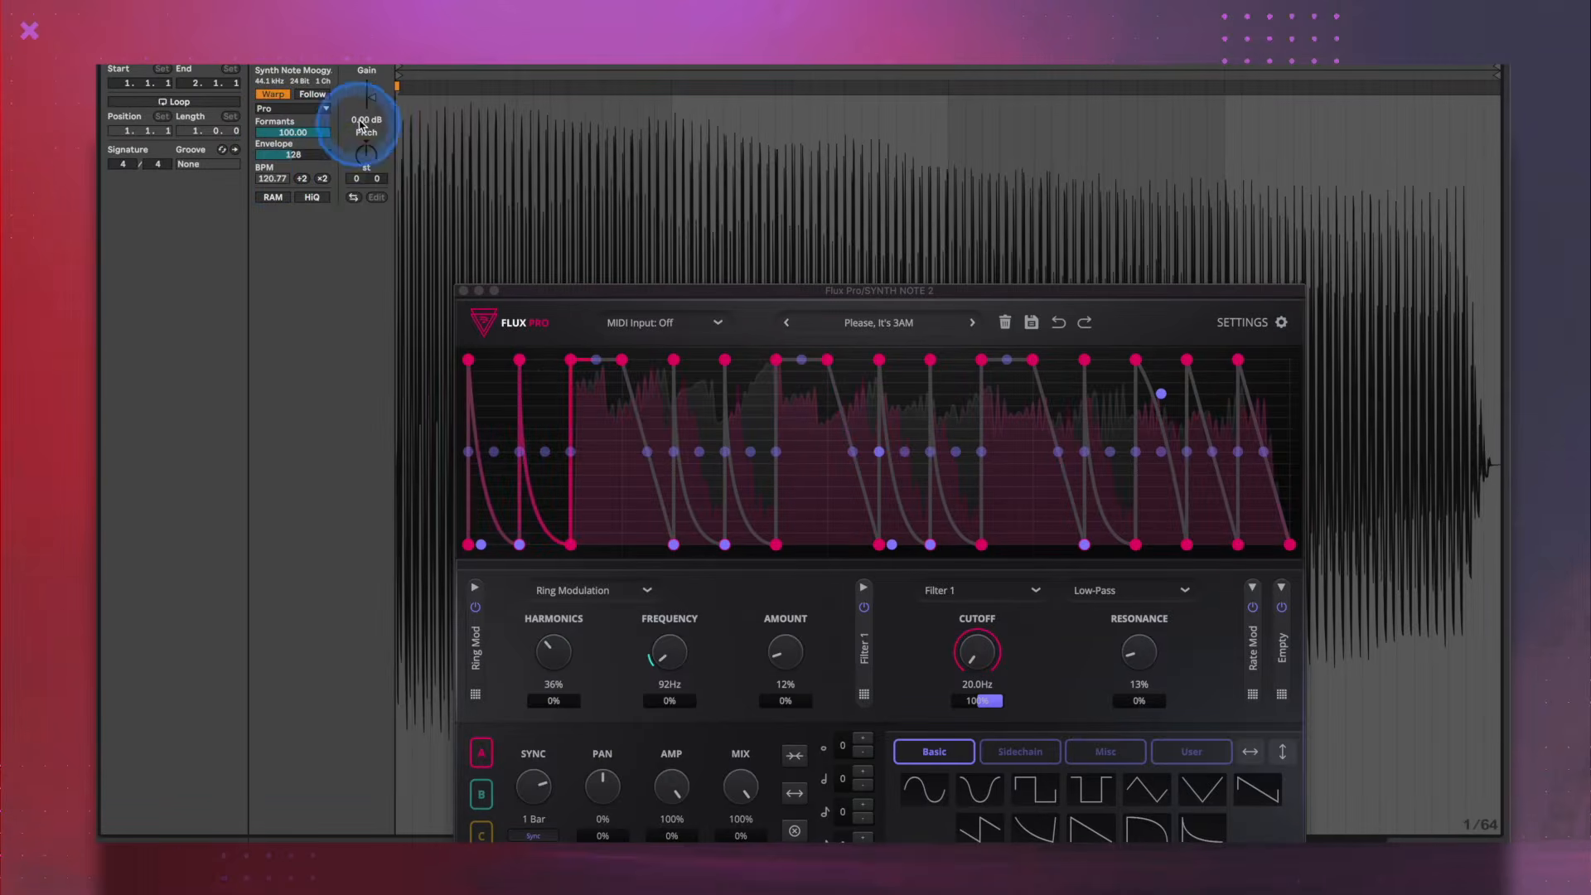
text(12)
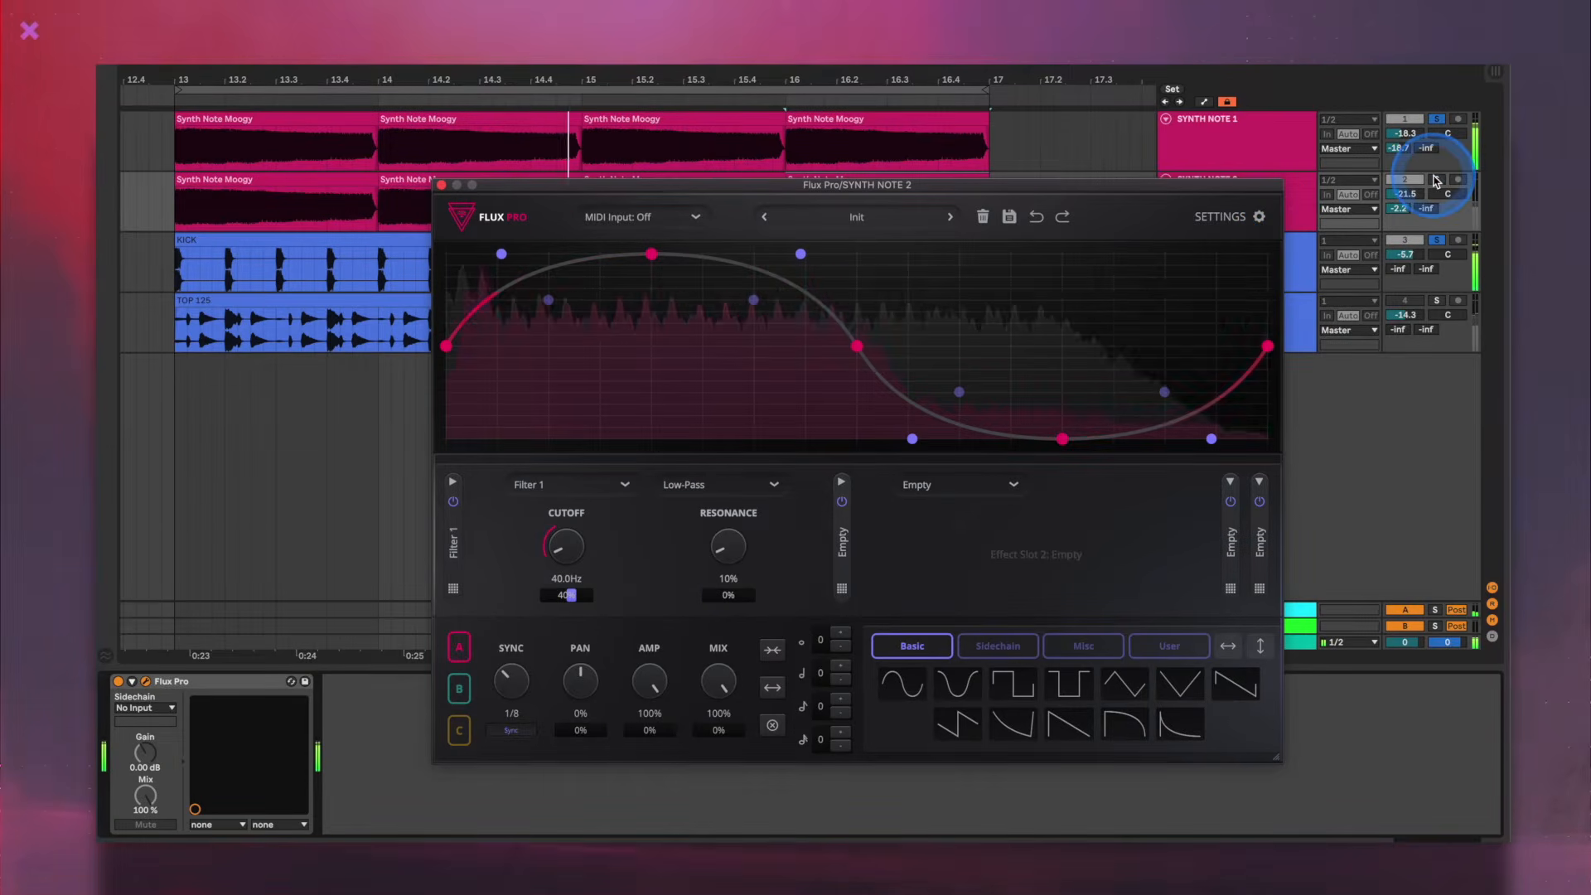
- Solo SYNTH NOTE 2 alongside the other soloed tracks and toggle its Flux Pro bypass to compare the sound
click(1435, 180)
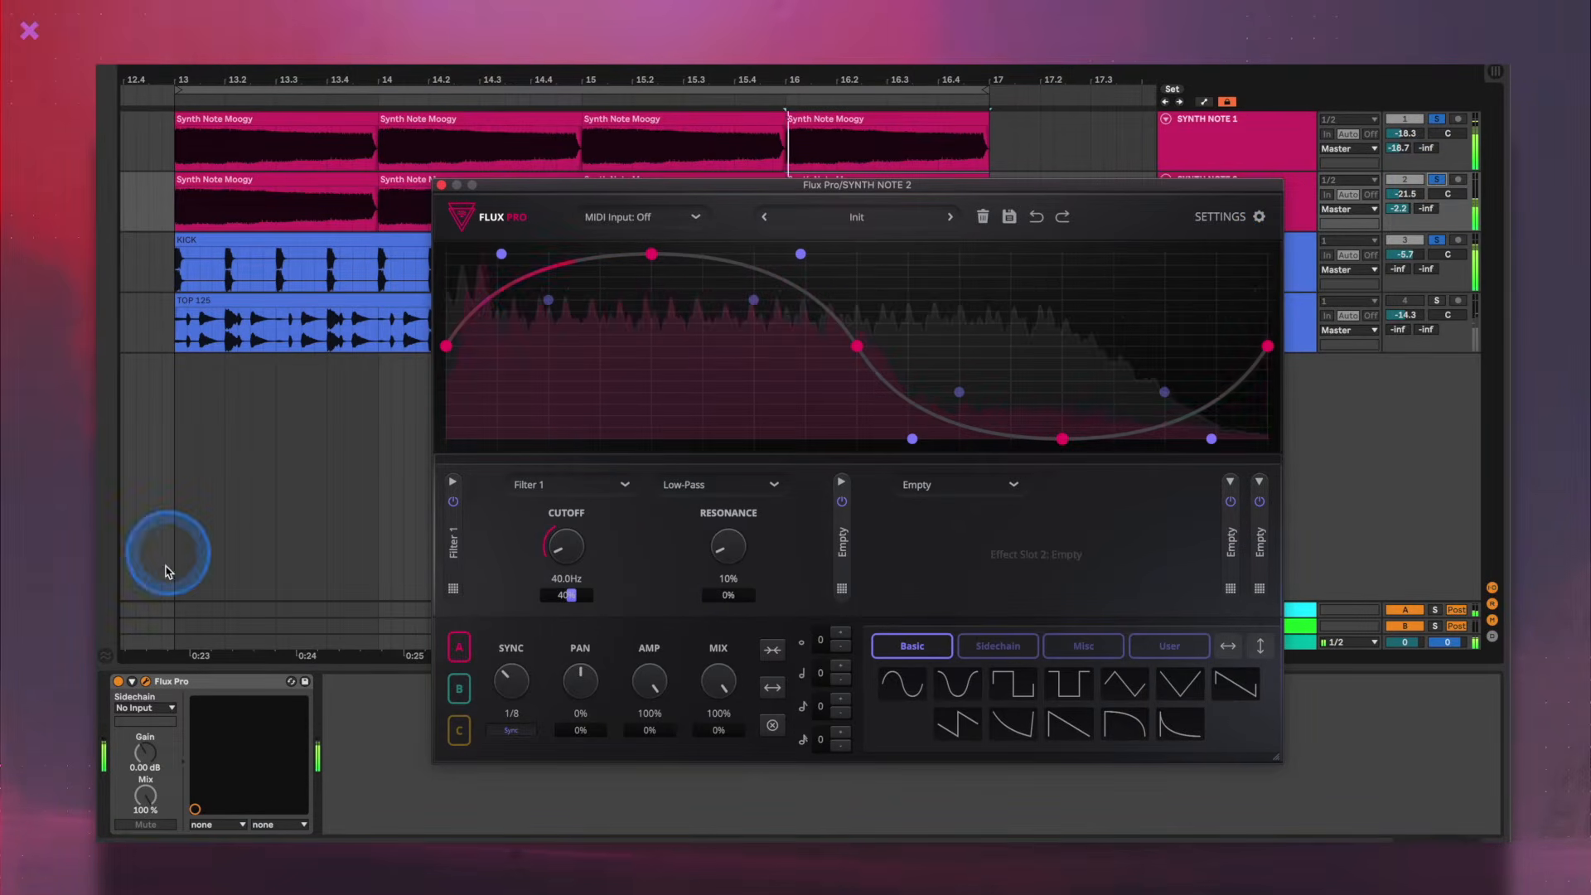
click(121, 681)
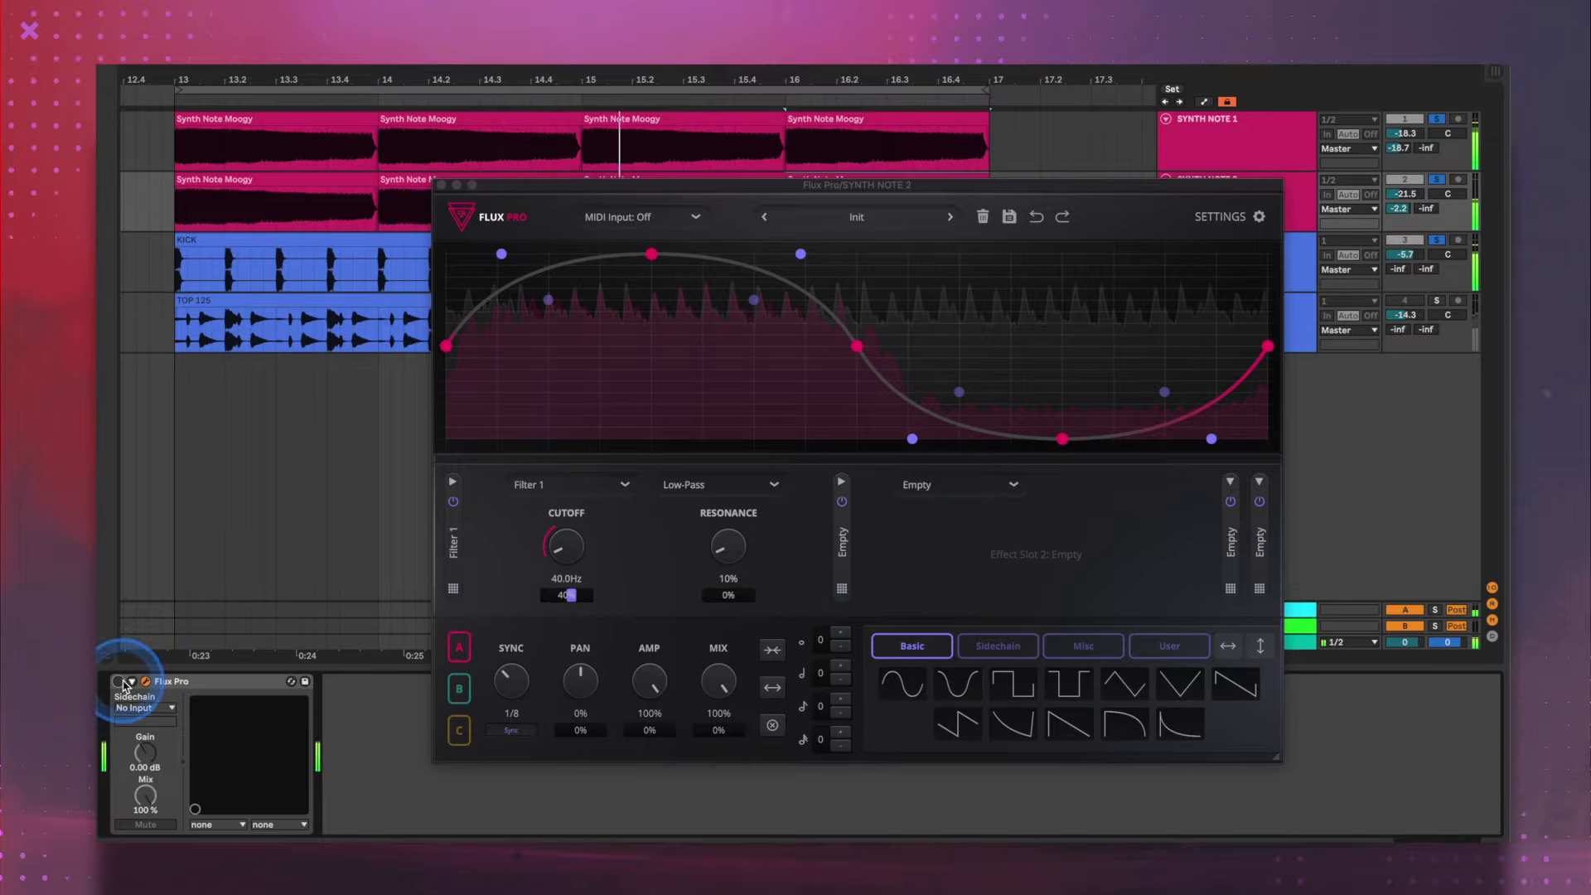
click(119, 681)
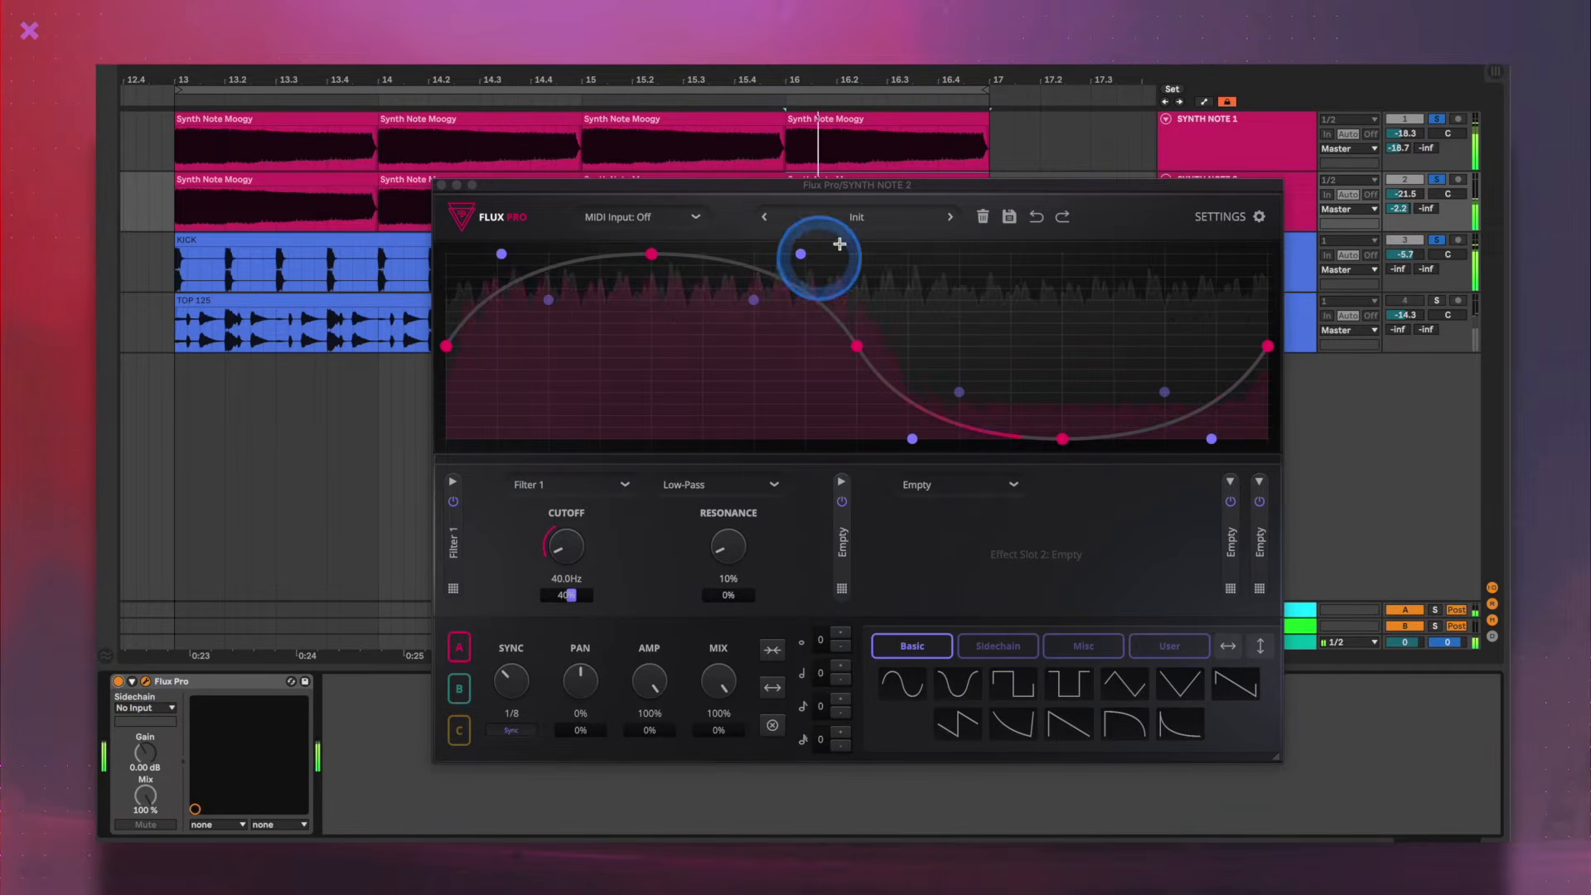
- Load the bass preset Please, It's 3AM in Flux Pro on SYNTH NOTE 2
click(853, 214)
mouse_move(856, 437)
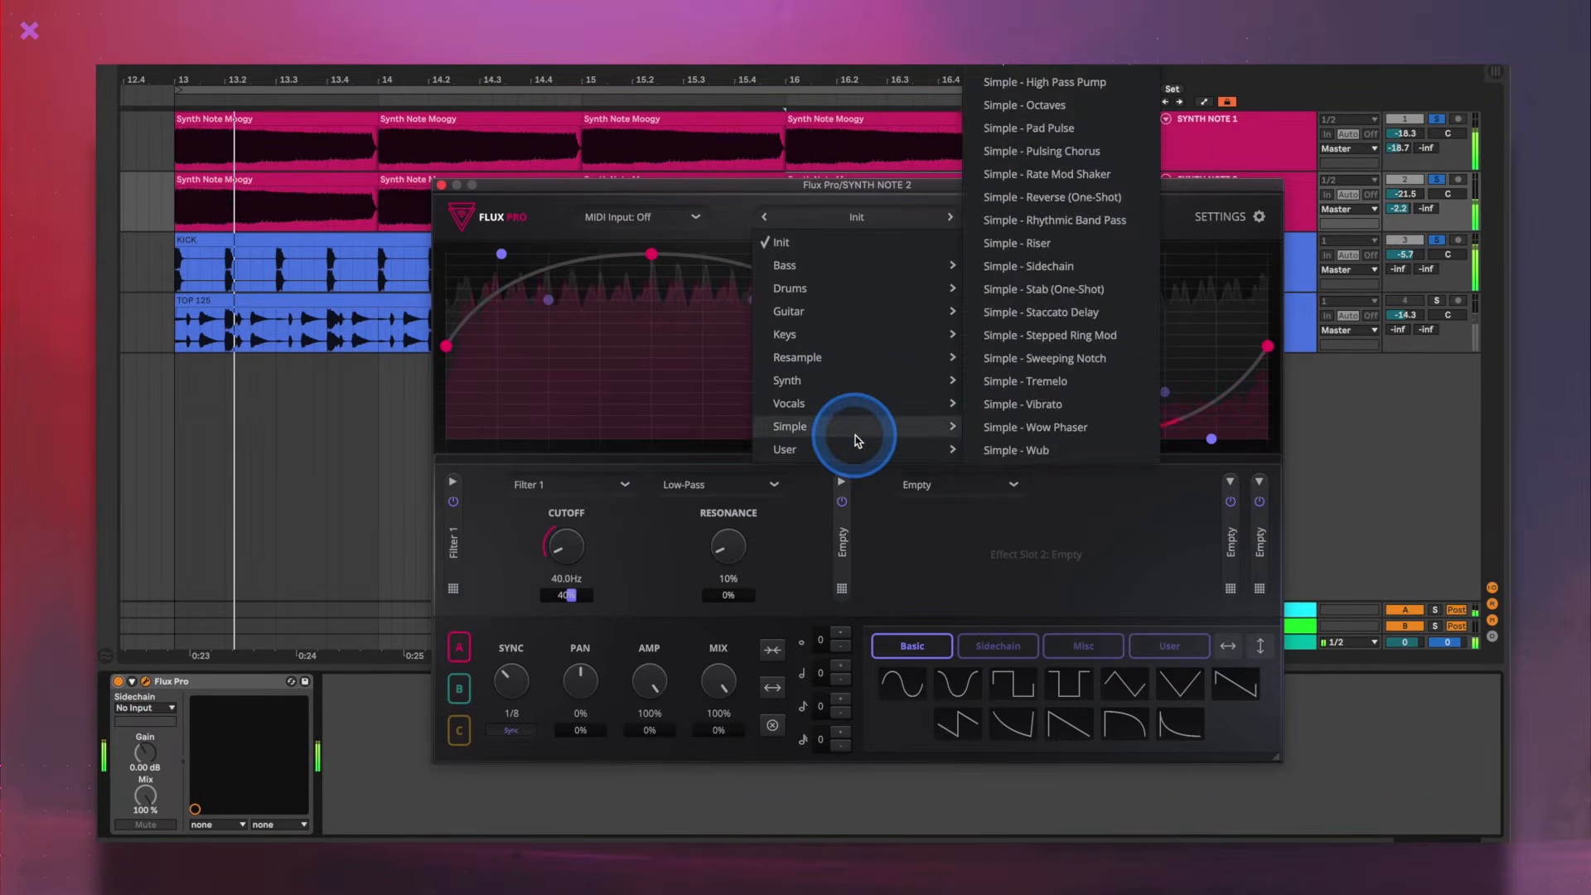
mouse_move(911, 305)
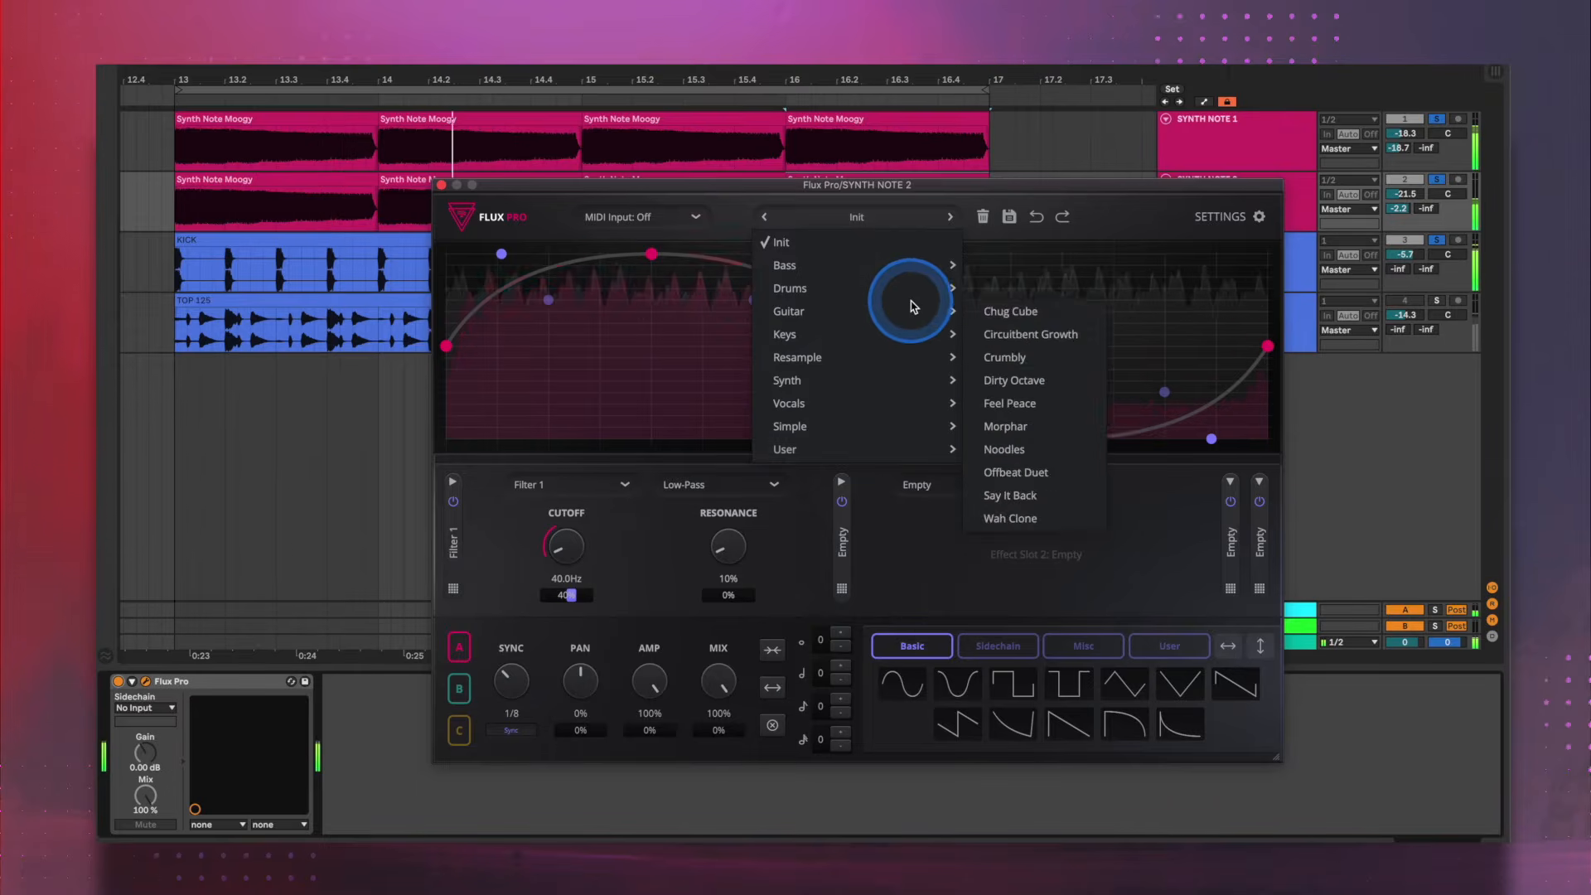
mouse_move(915, 267)
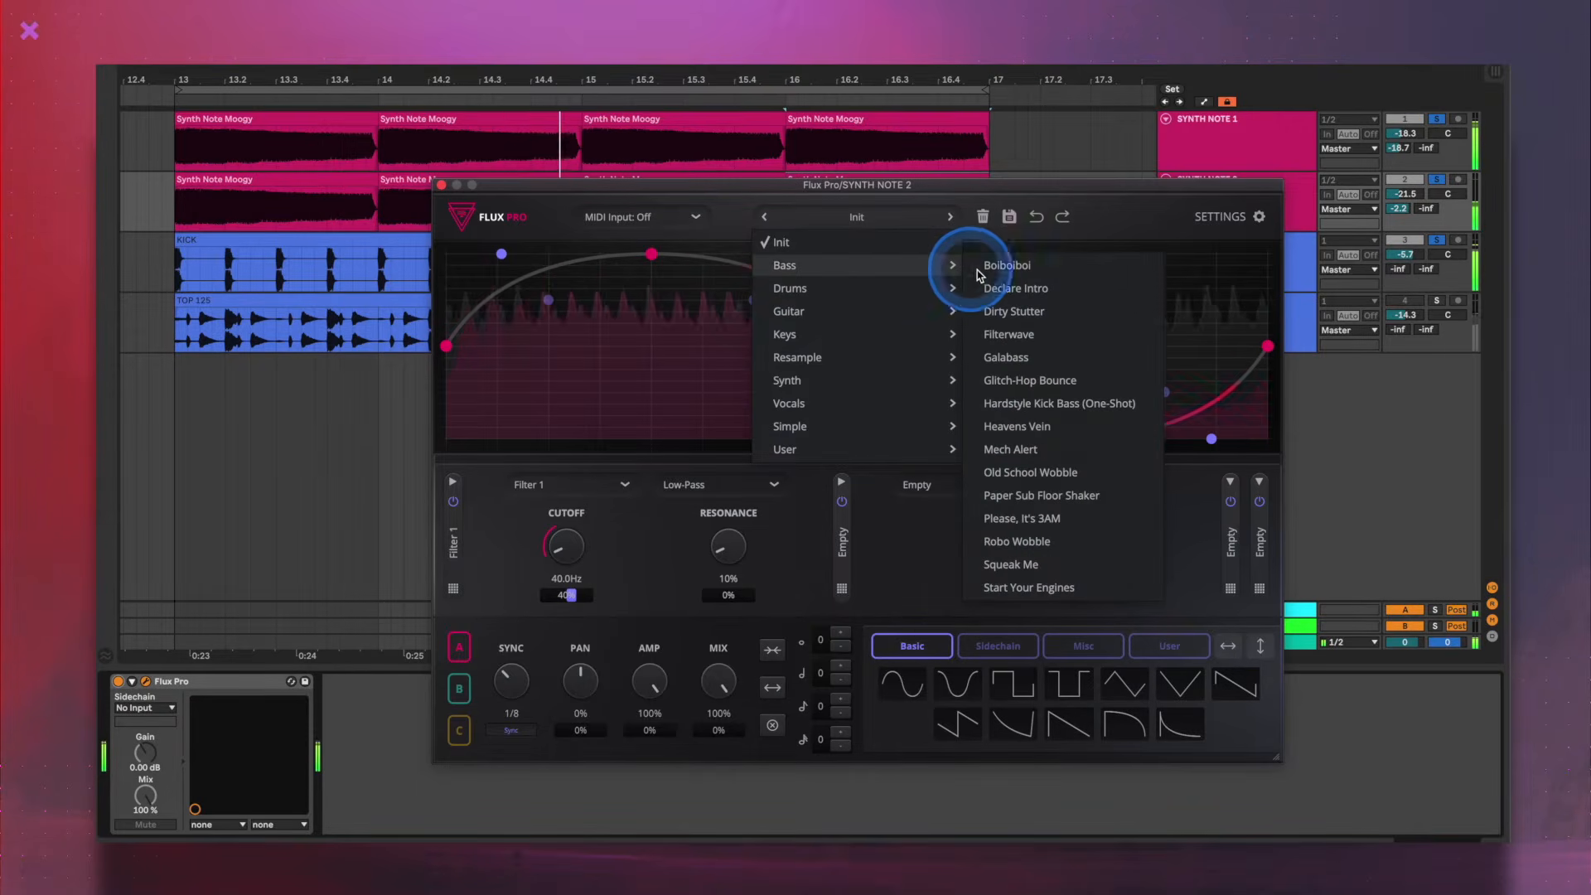
click(1027, 515)
- Add graph modulation to the Ring Modulation frequency, set Filter 1's cutoff modulation to 55%, and close the plug-in window
click(779, 479)
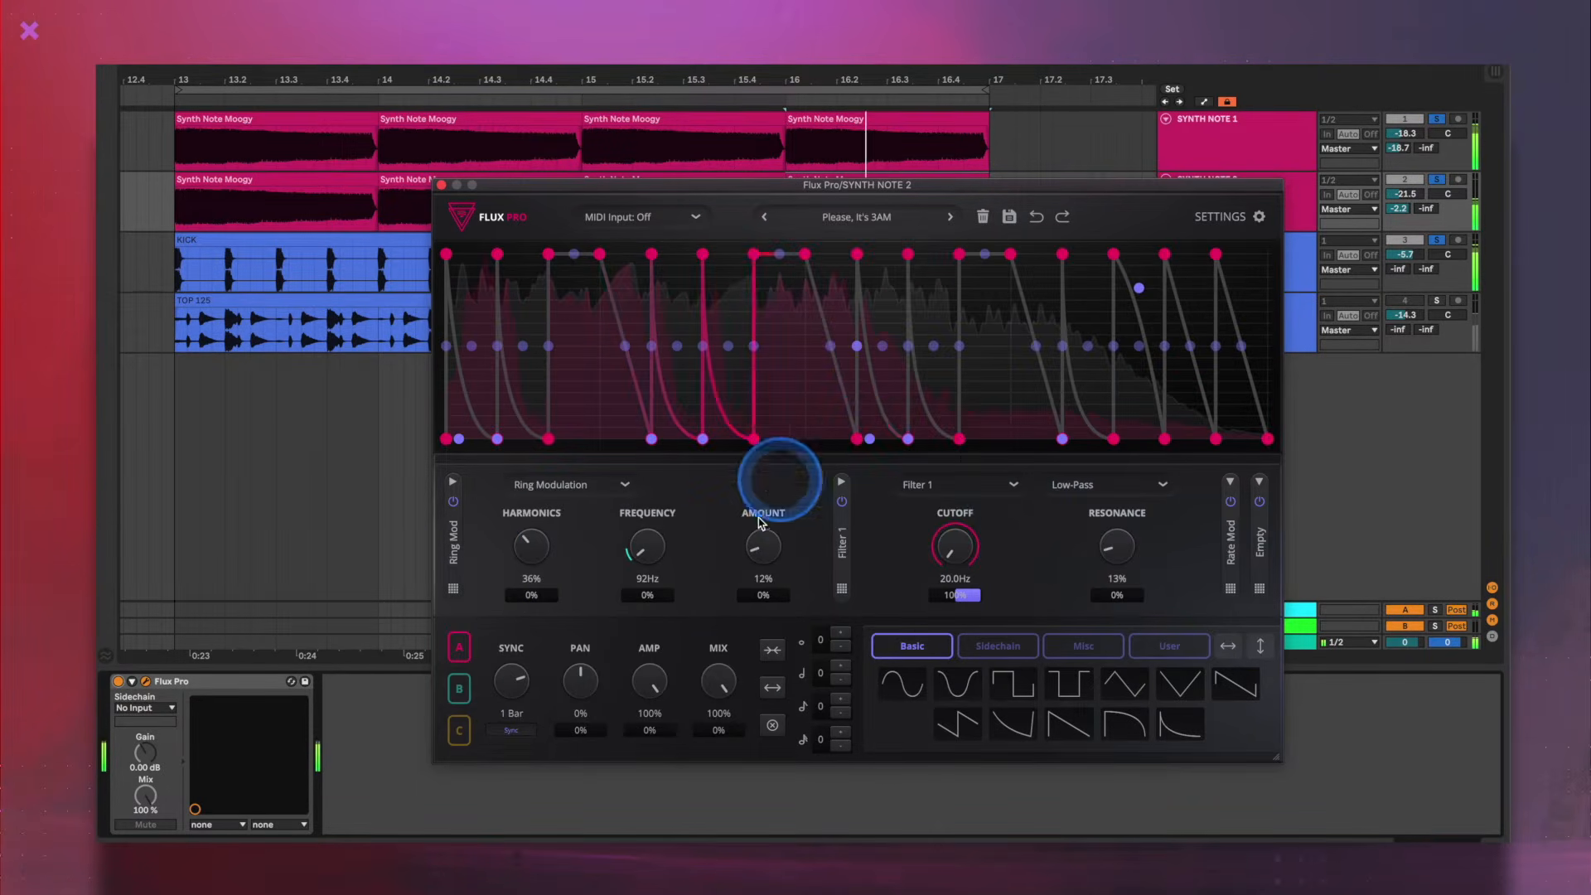
click(646, 564)
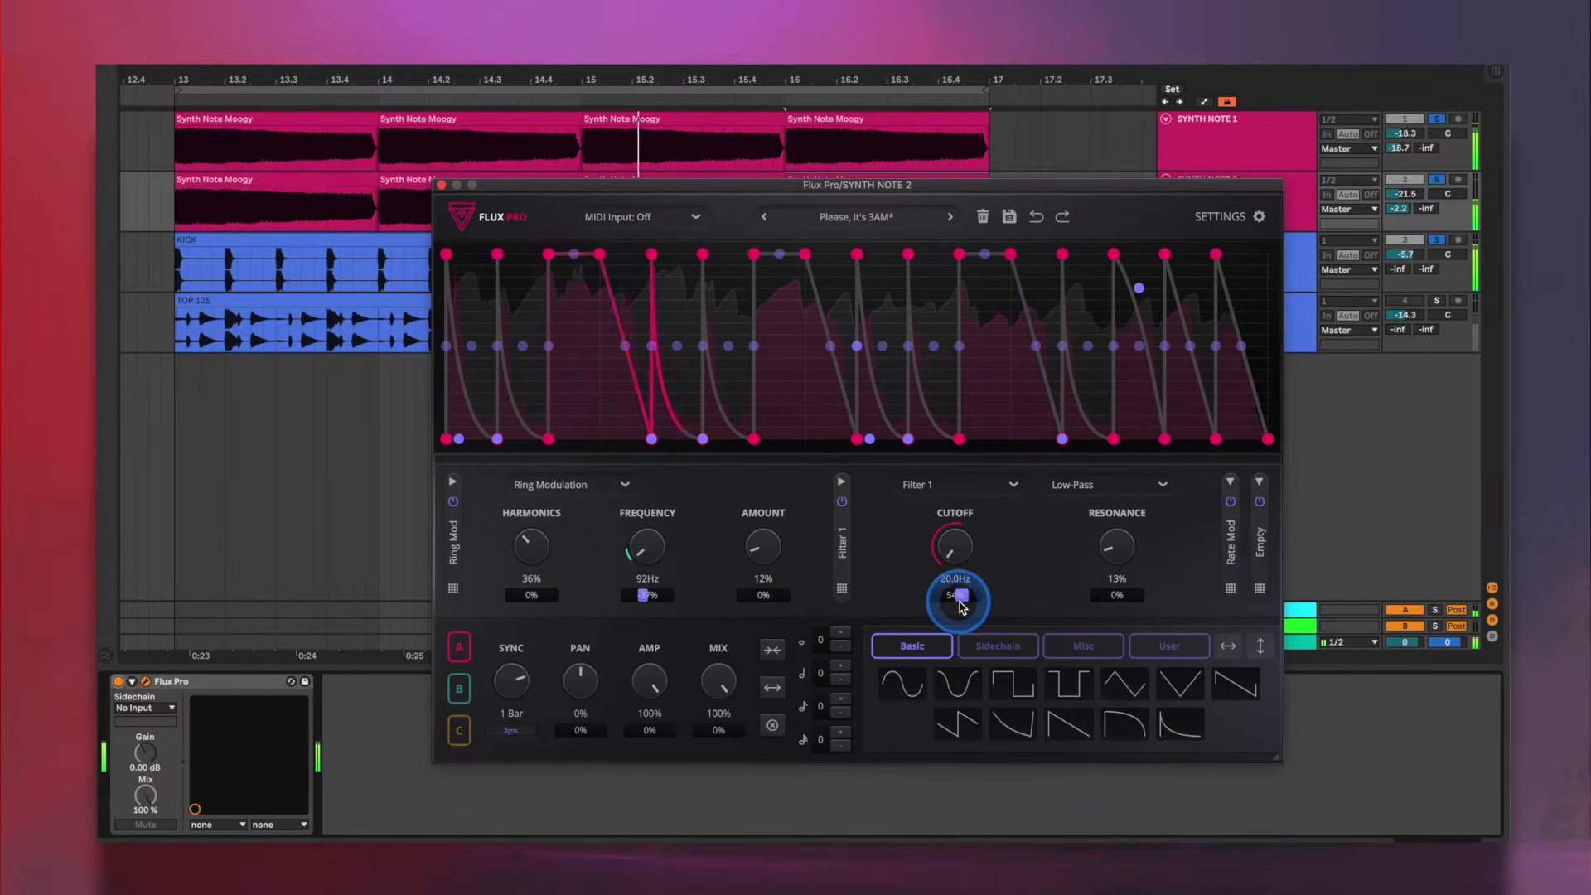
drag(960, 607, 960, 607)
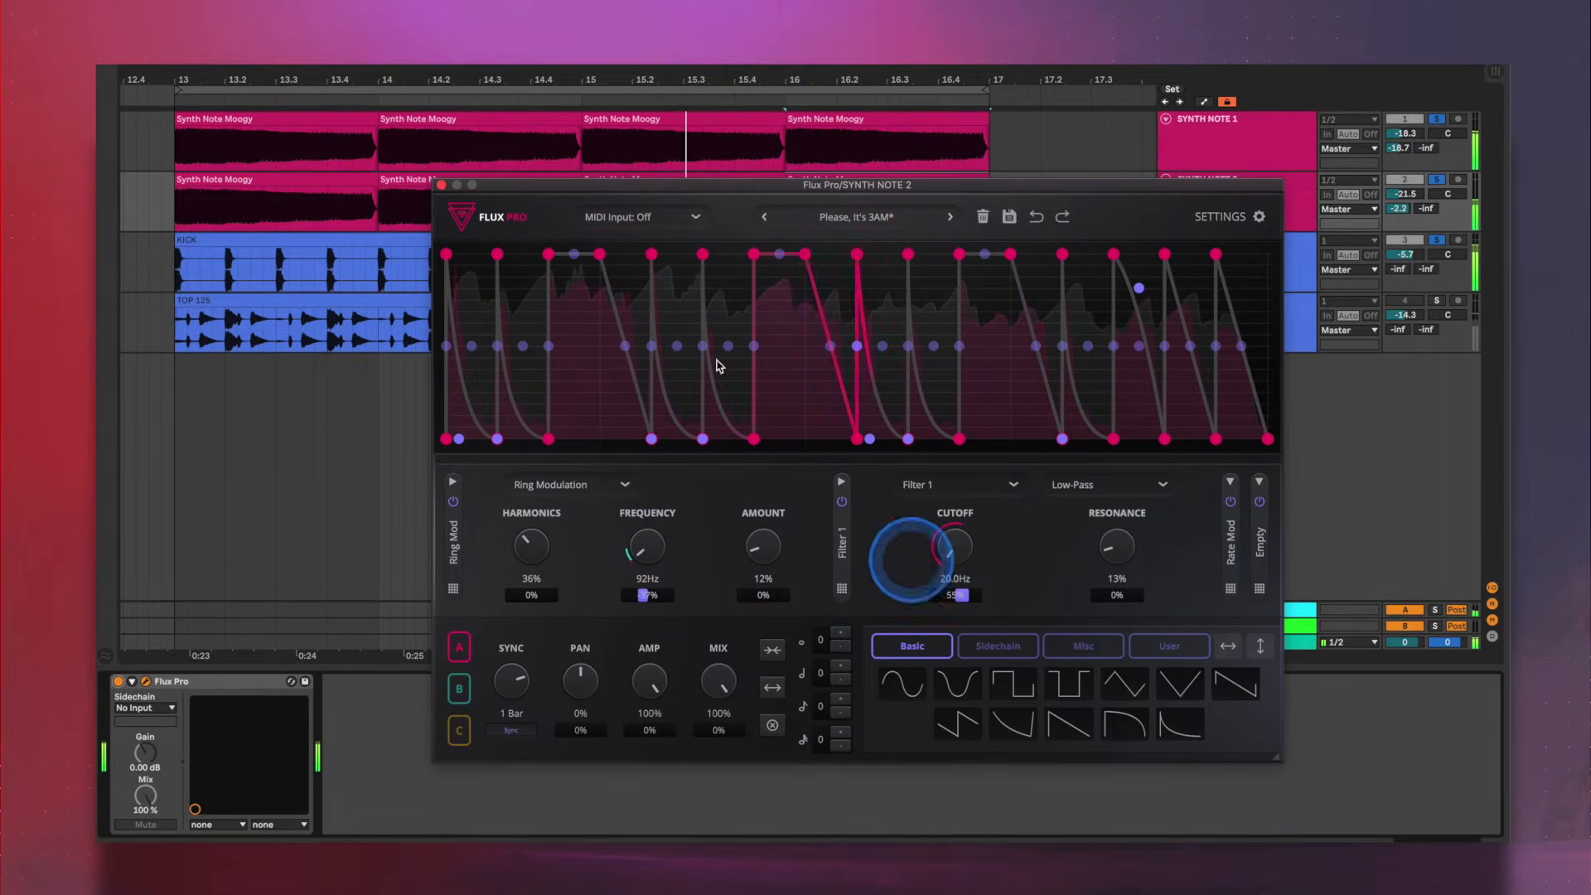
click(441, 185)
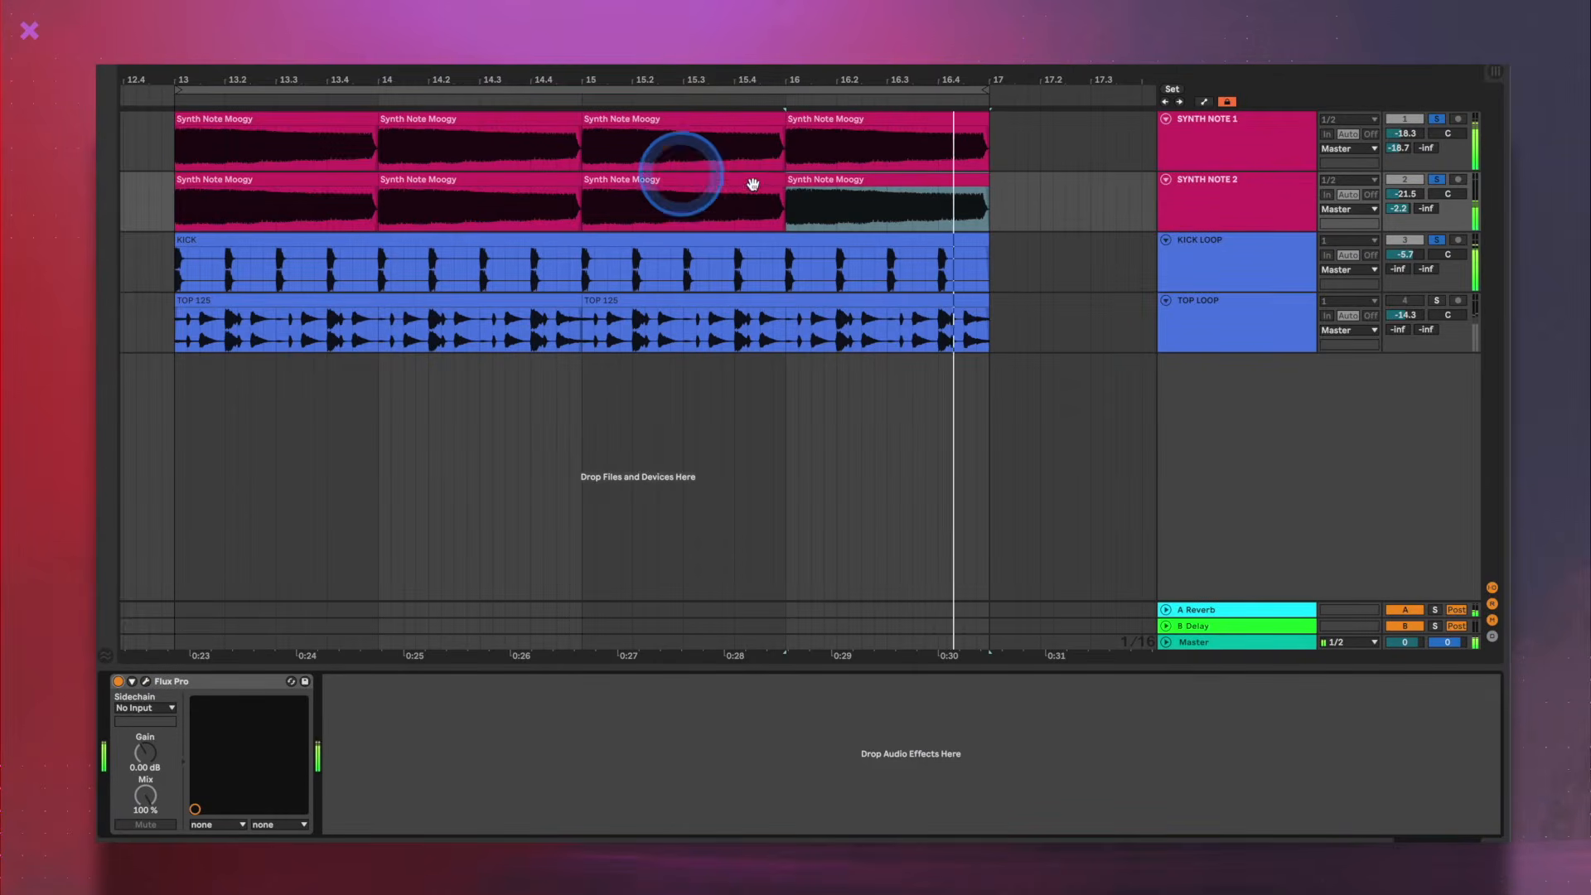
- Open the third and fourth Synth Note Moogy clips on SYNTH NOTE 1 and transpose the fourth by -5 semitones
click(723, 119)
double_click(723, 119)
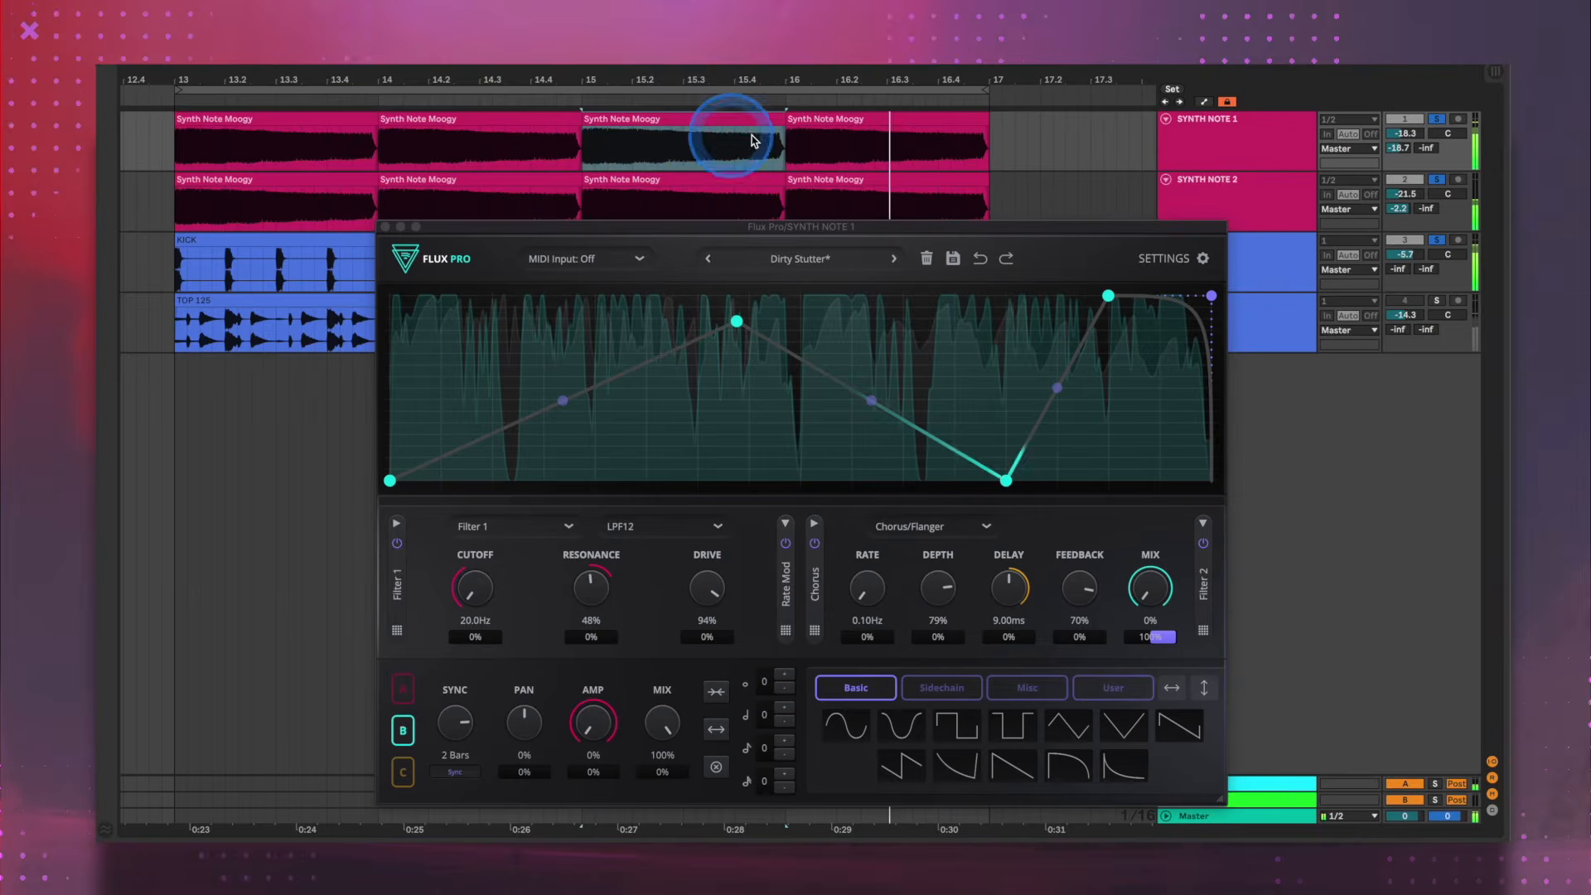
click(870, 114)
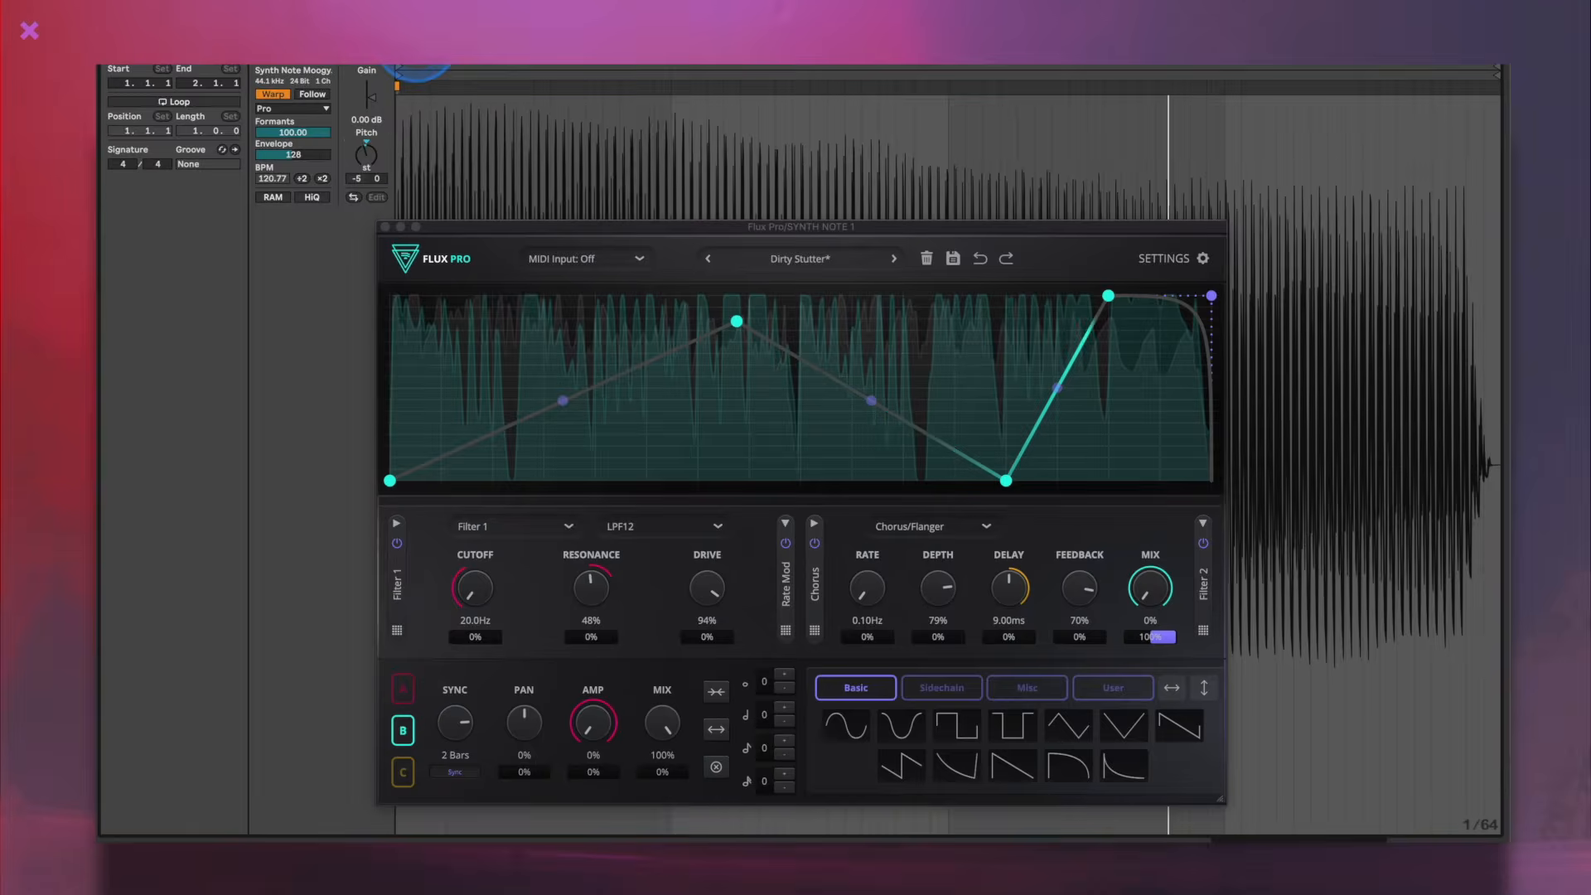
- Take SYNTH NOTE 2 out of solo and sweep graph A's sync rate on SYNTH NOTE 1 between 1/2 T and 2 Bars
drag(444, 727, 463, 781)
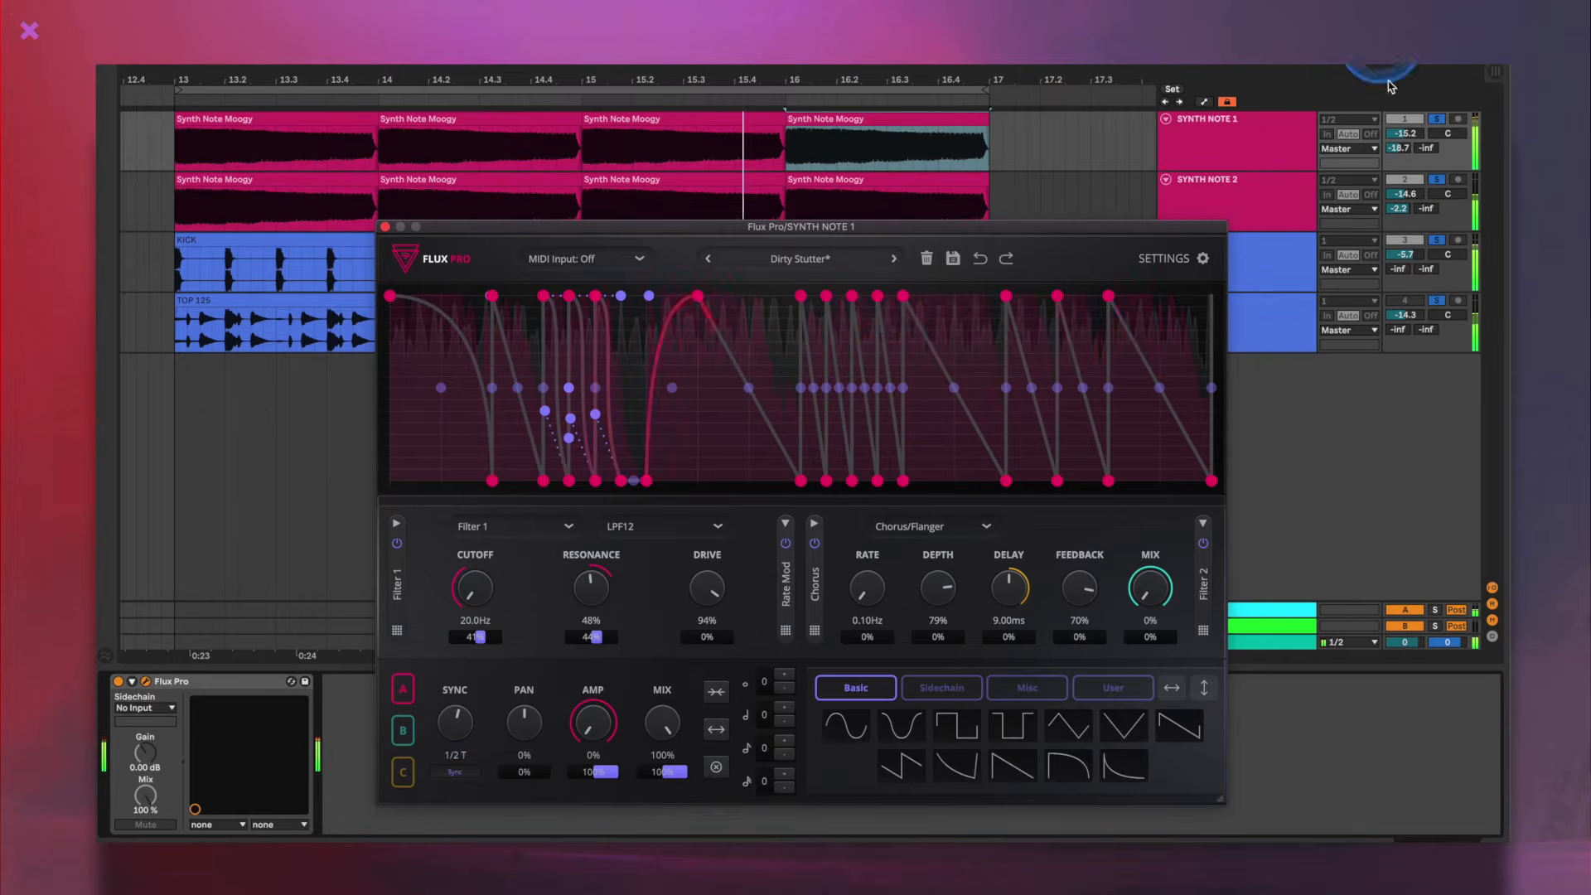
click(1424, 213)
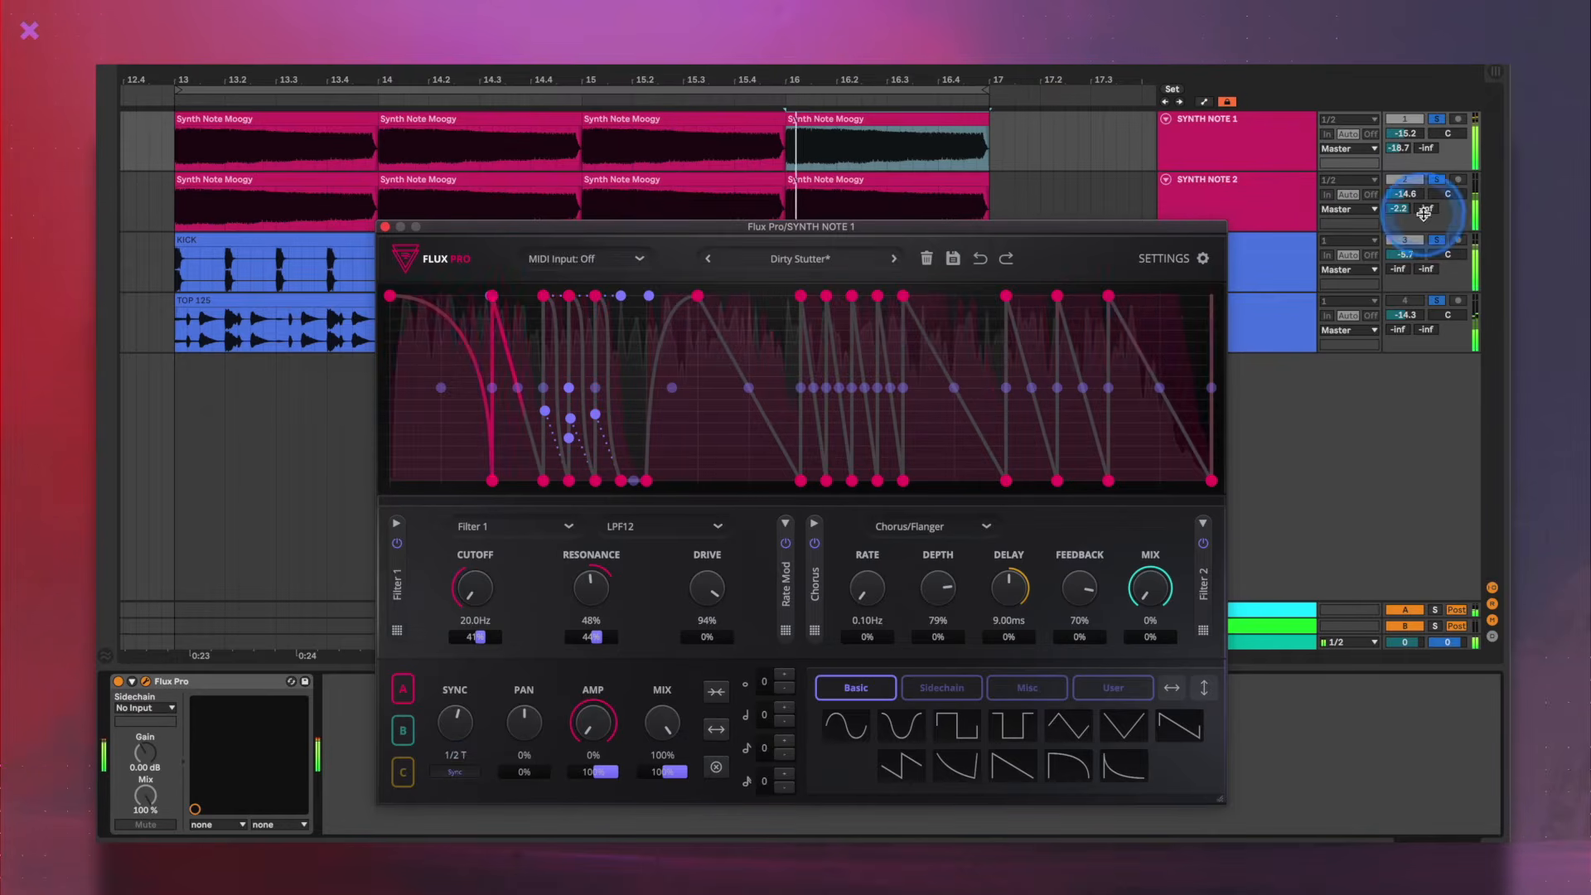
click(1436, 180)
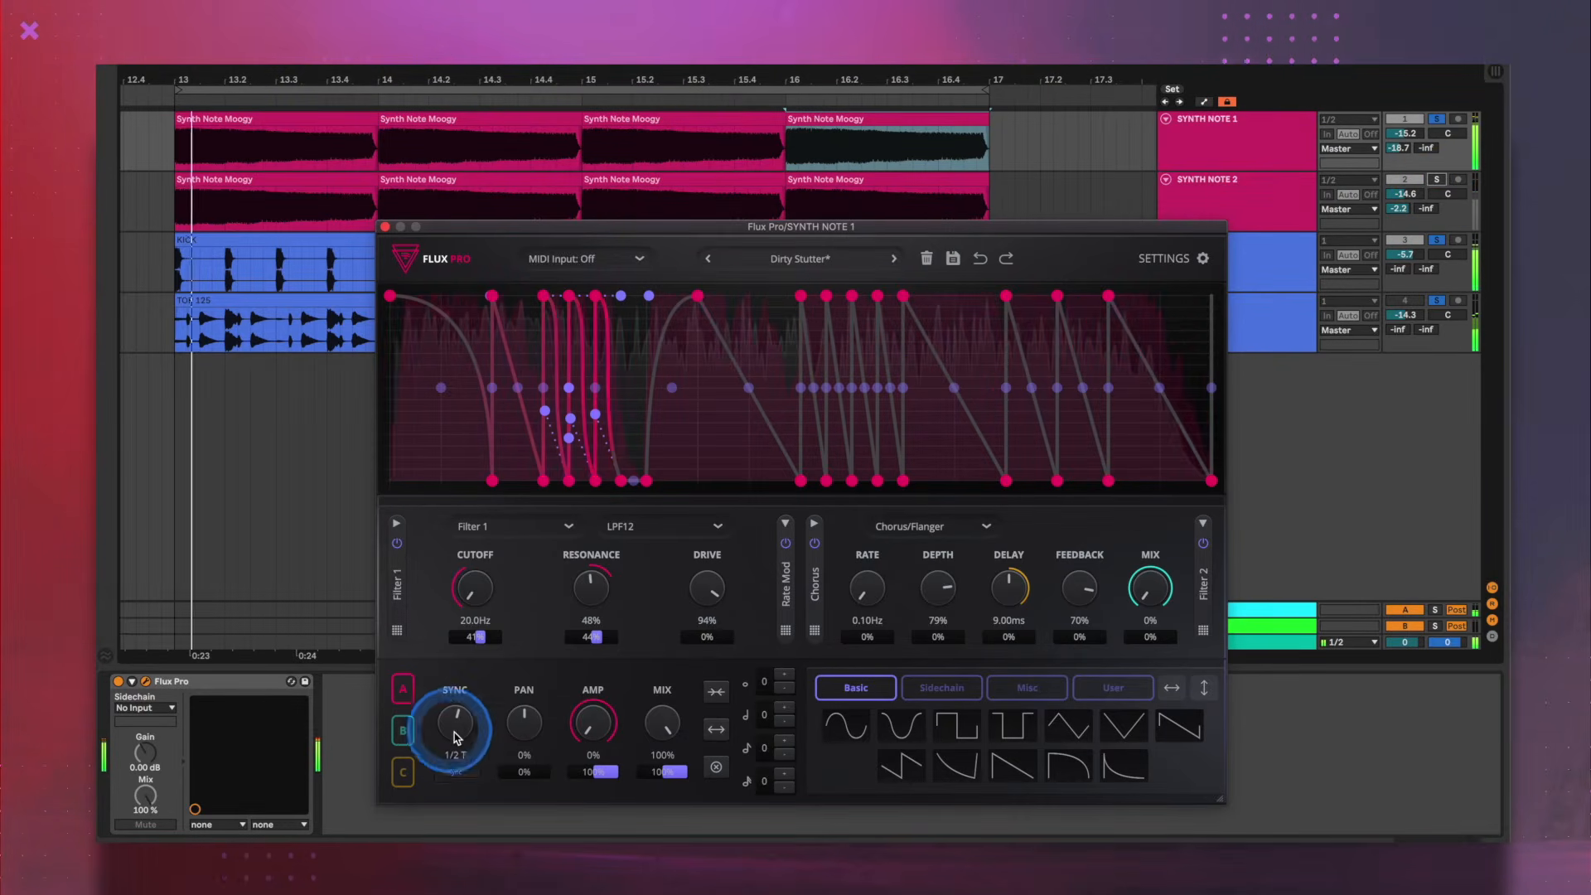
drag(455, 738, 468, 684)
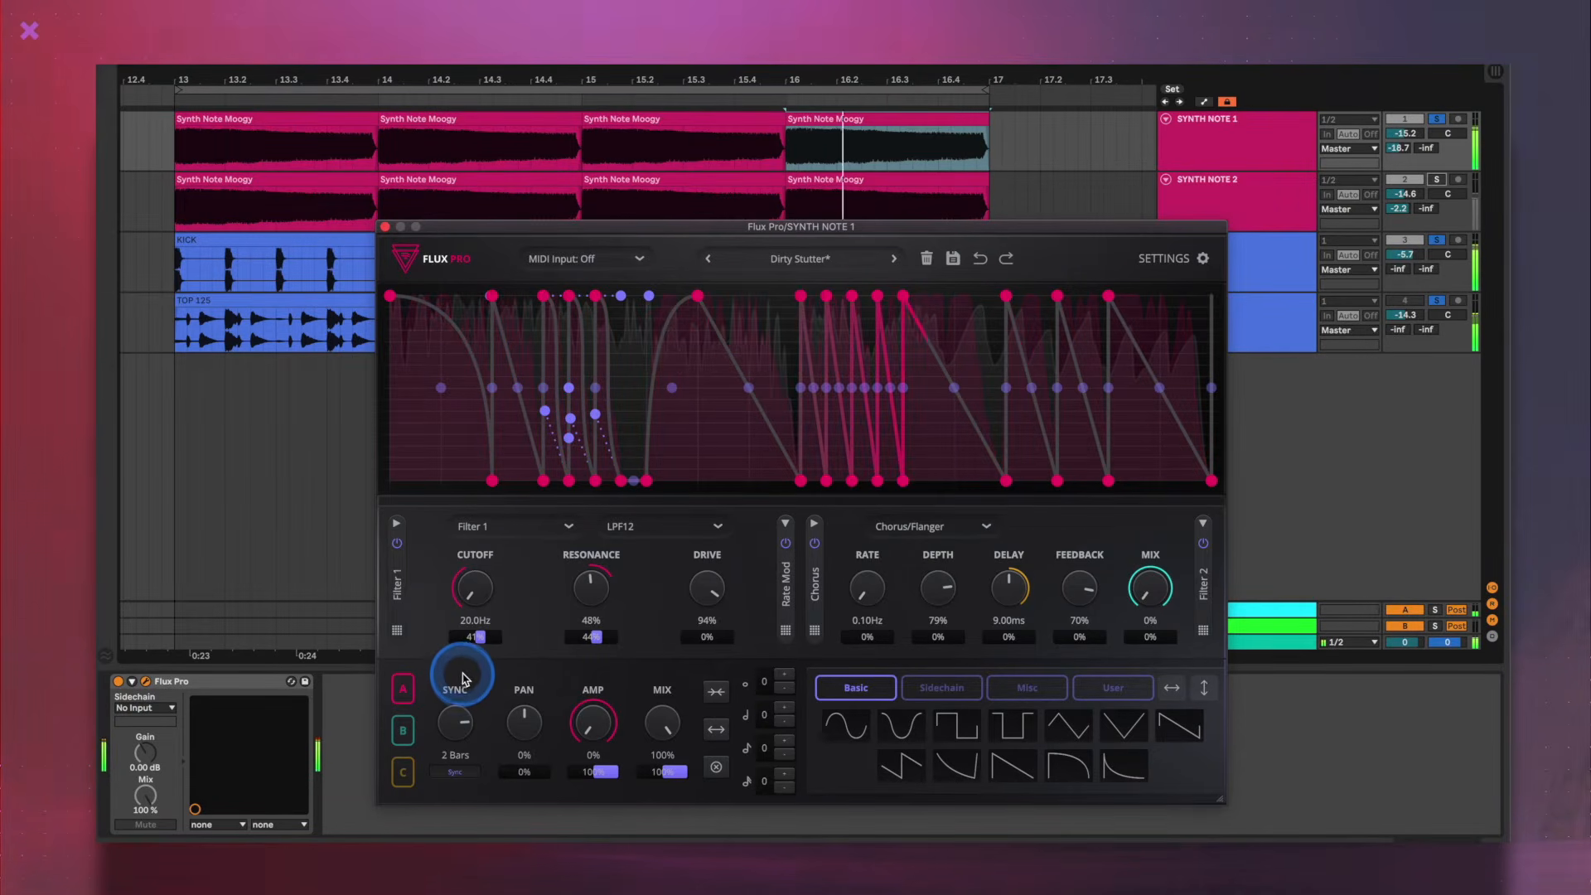
mouse_move(471, 700)
mouse_down()
mouse_move(478, 670)
mouse_move(484, 693)
mouse_up()
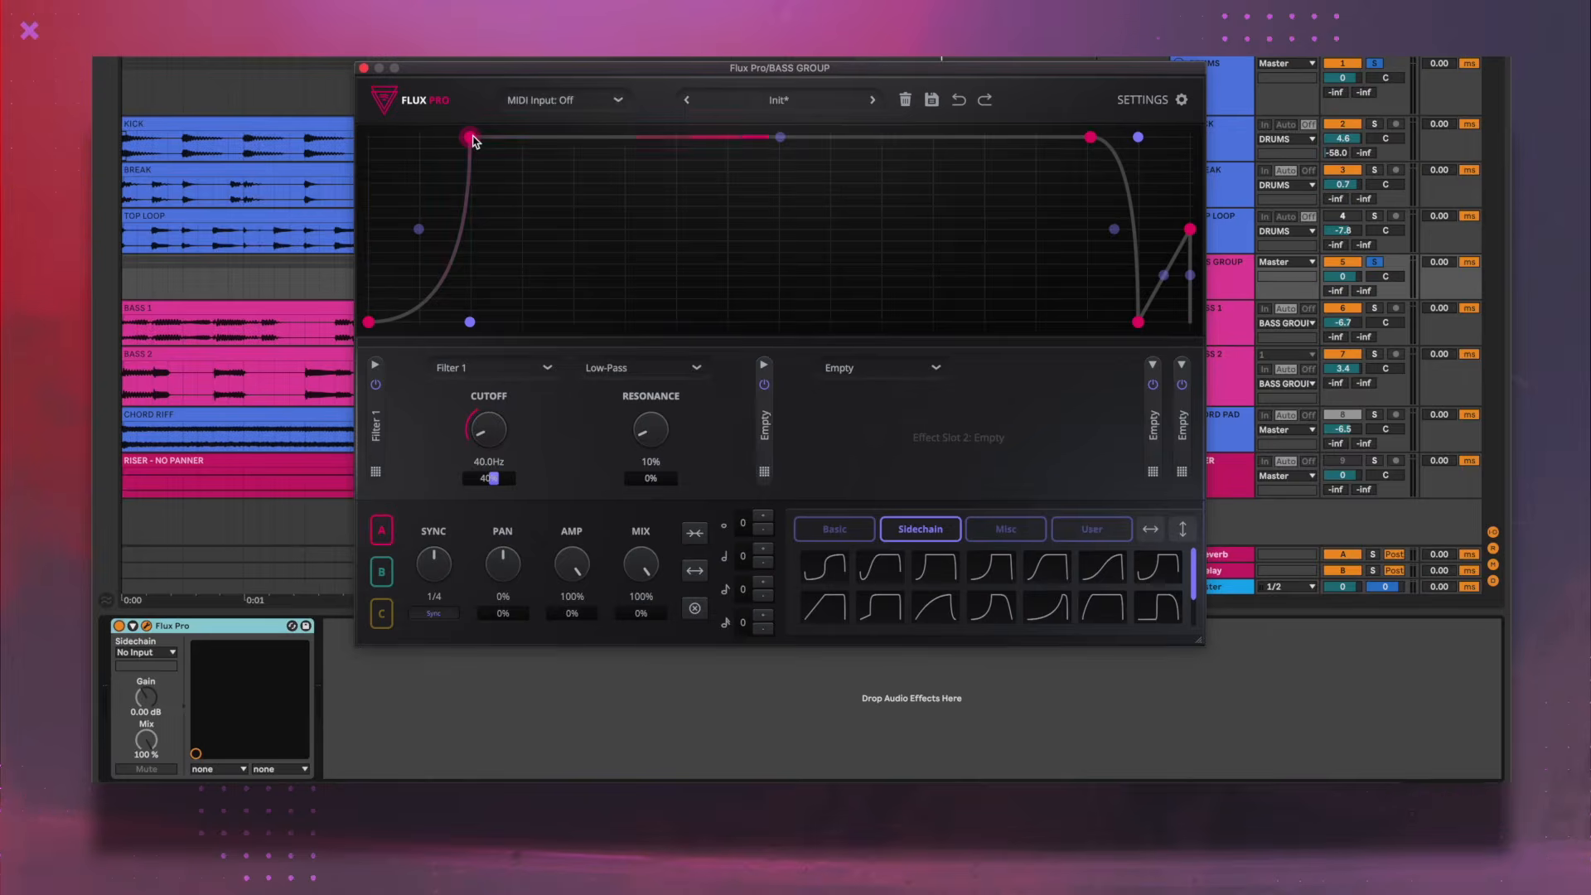
- Load the Init preset in Flux Pro on BASS GROUP and compare playback with the device off and on
click(766, 99)
click(767, 99)
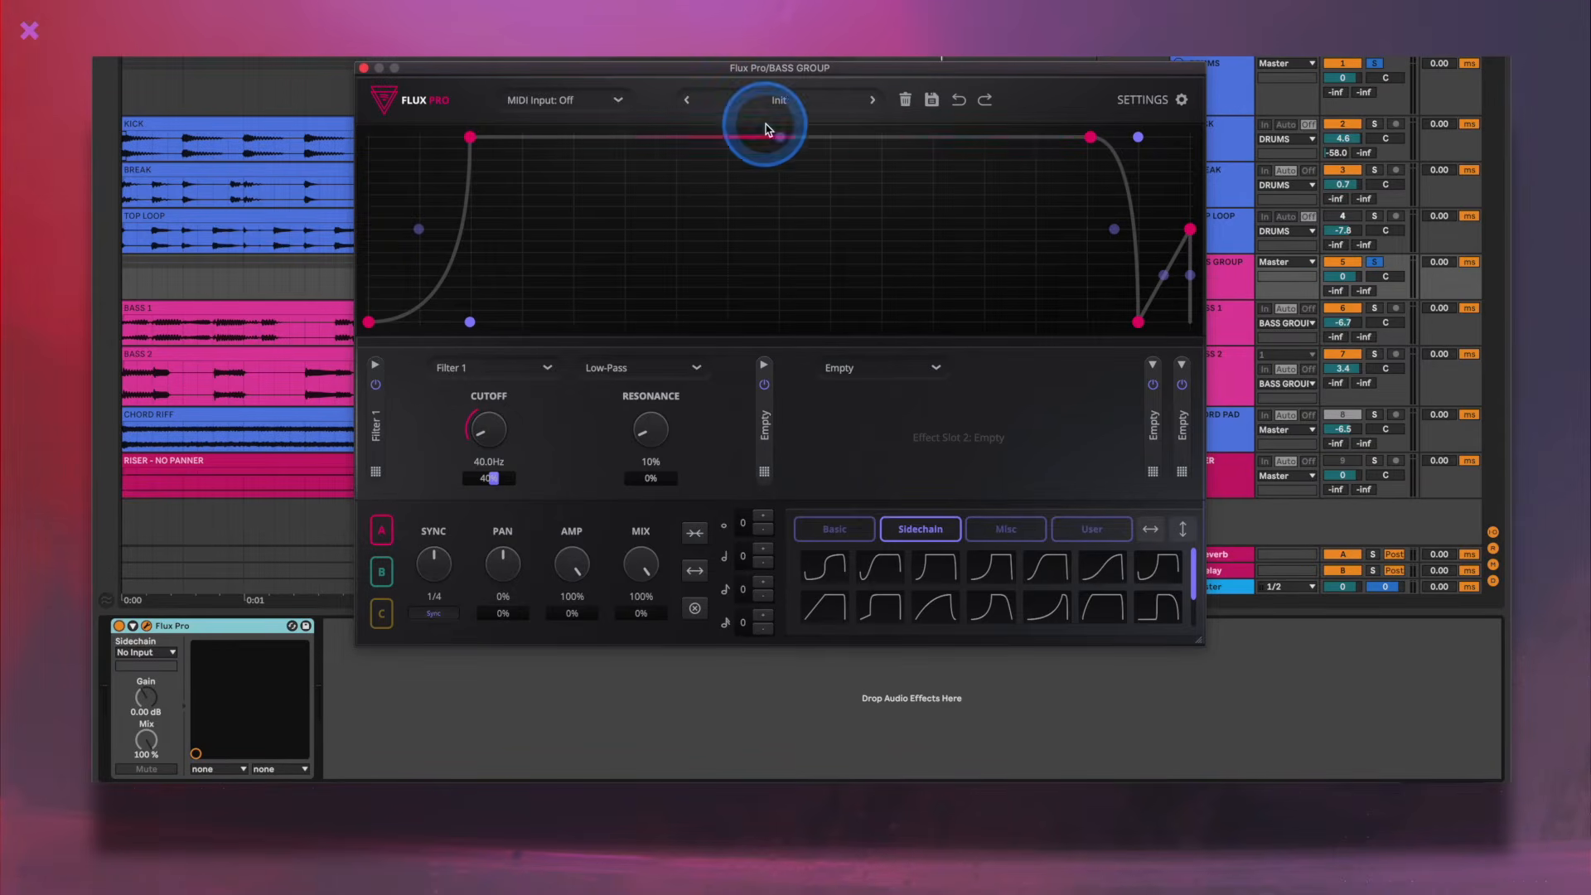
click(110, 609)
click(767, 100)
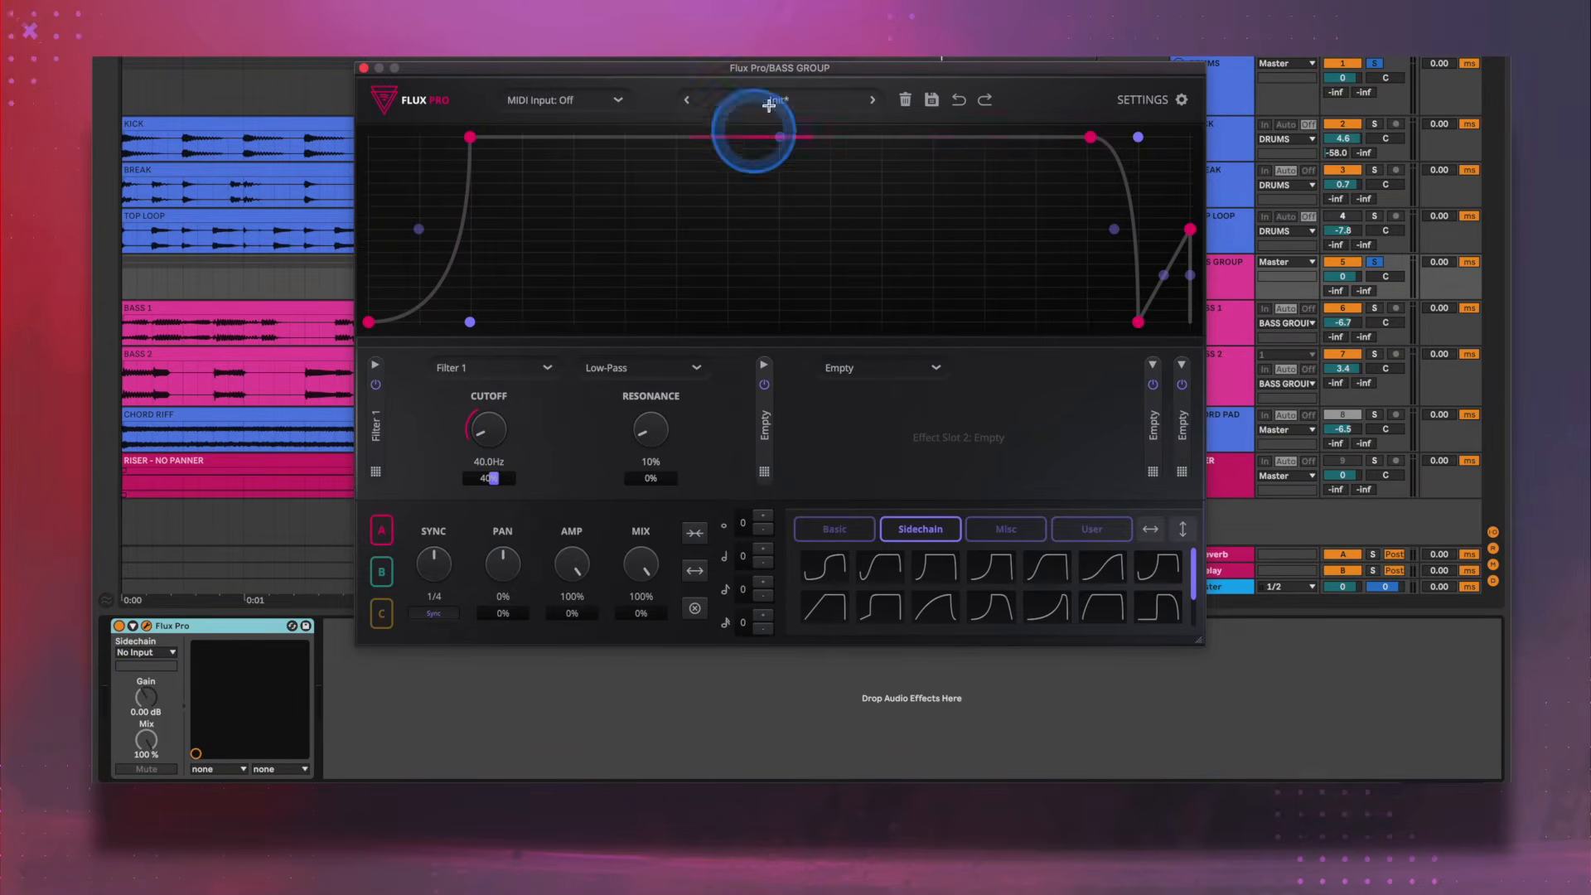
click(760, 124)
click(613, 218)
key(space)
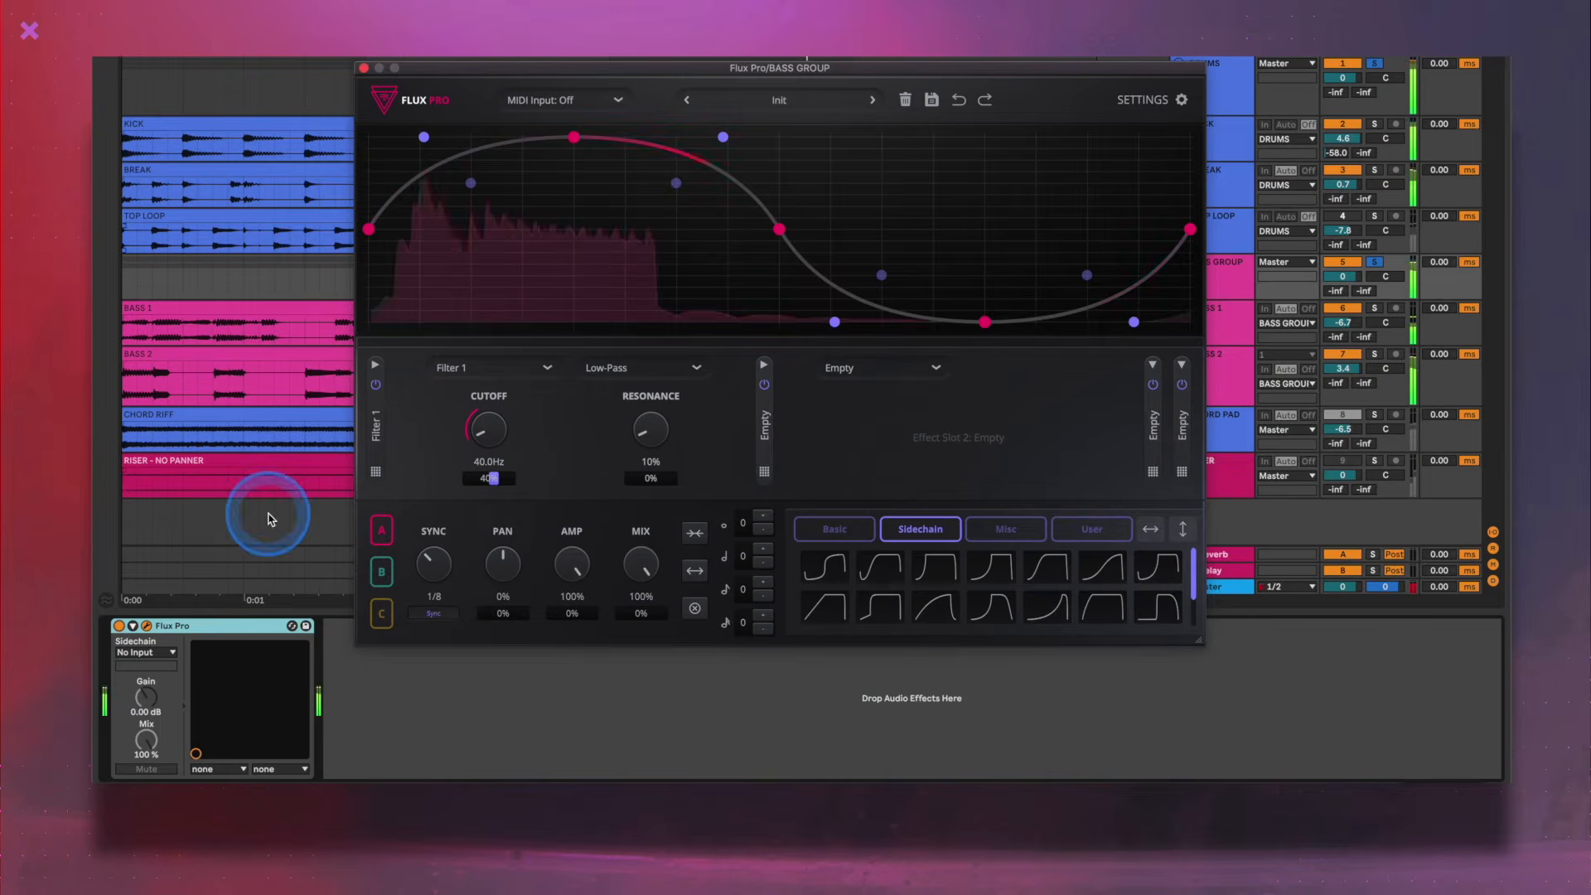
click(121, 628)
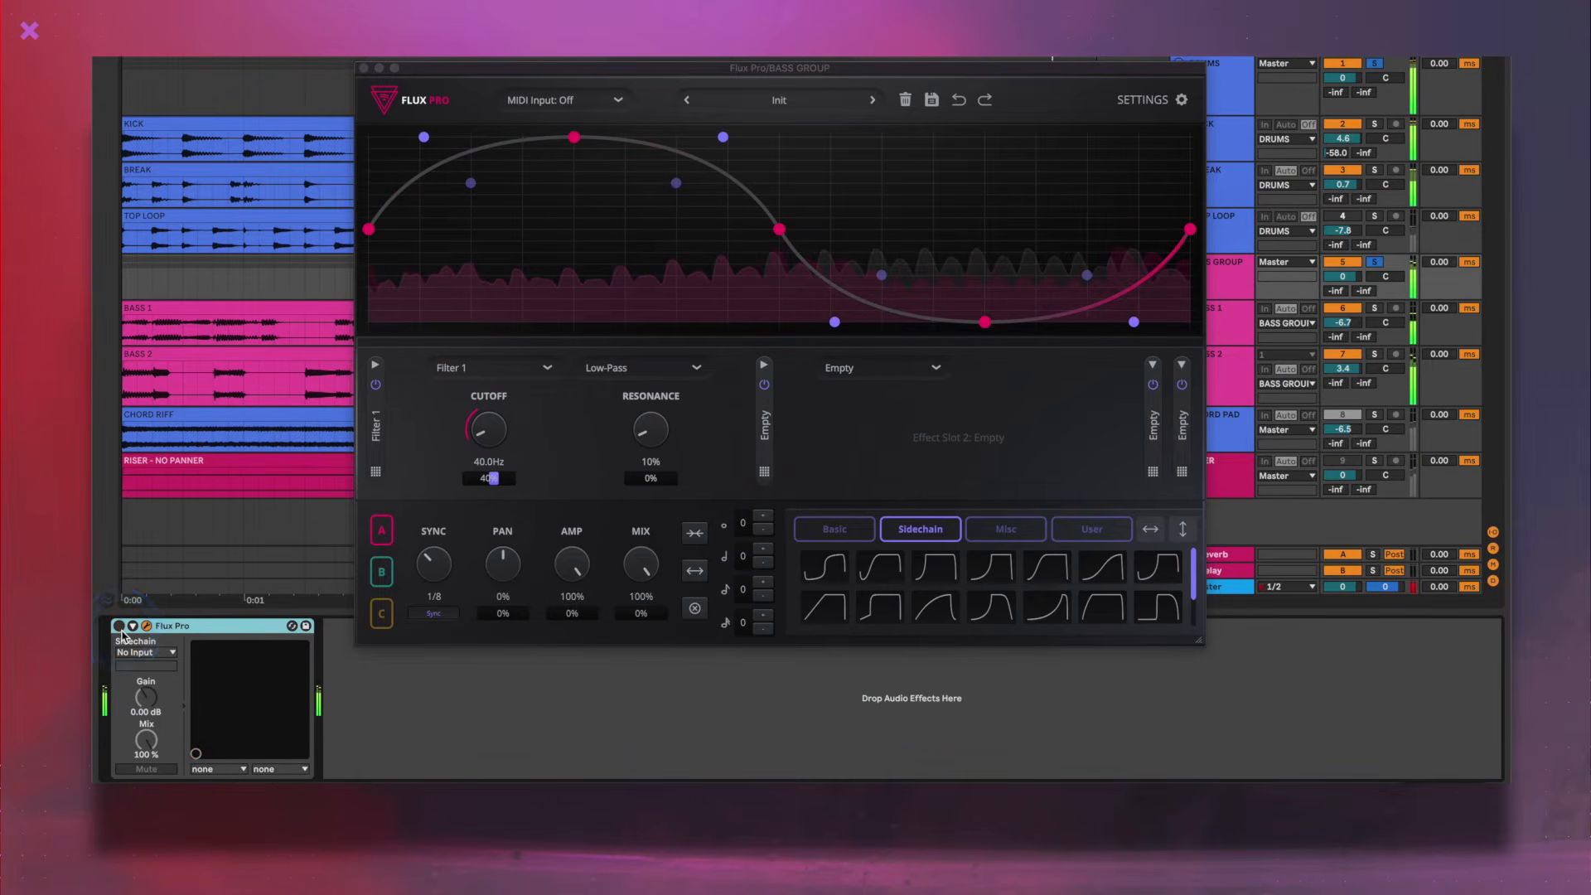
click(120, 626)
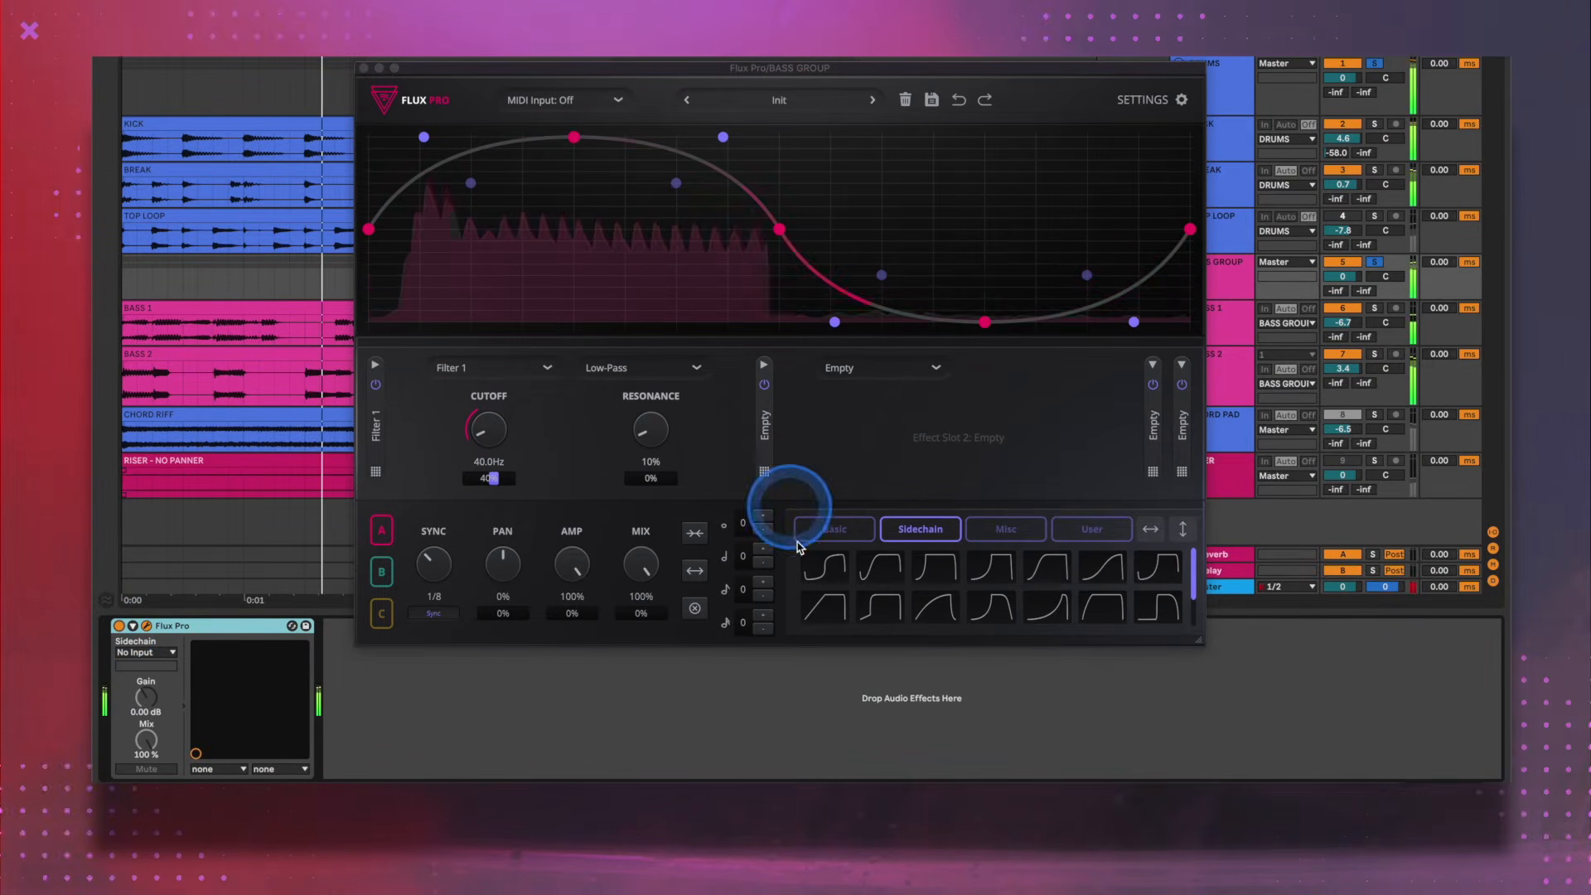
- Apply the third Sidechain shape to graph A with 1/4 sync and 100% cutoff modulation, and move its first peak earlier
drag(935, 566, 401, 135)
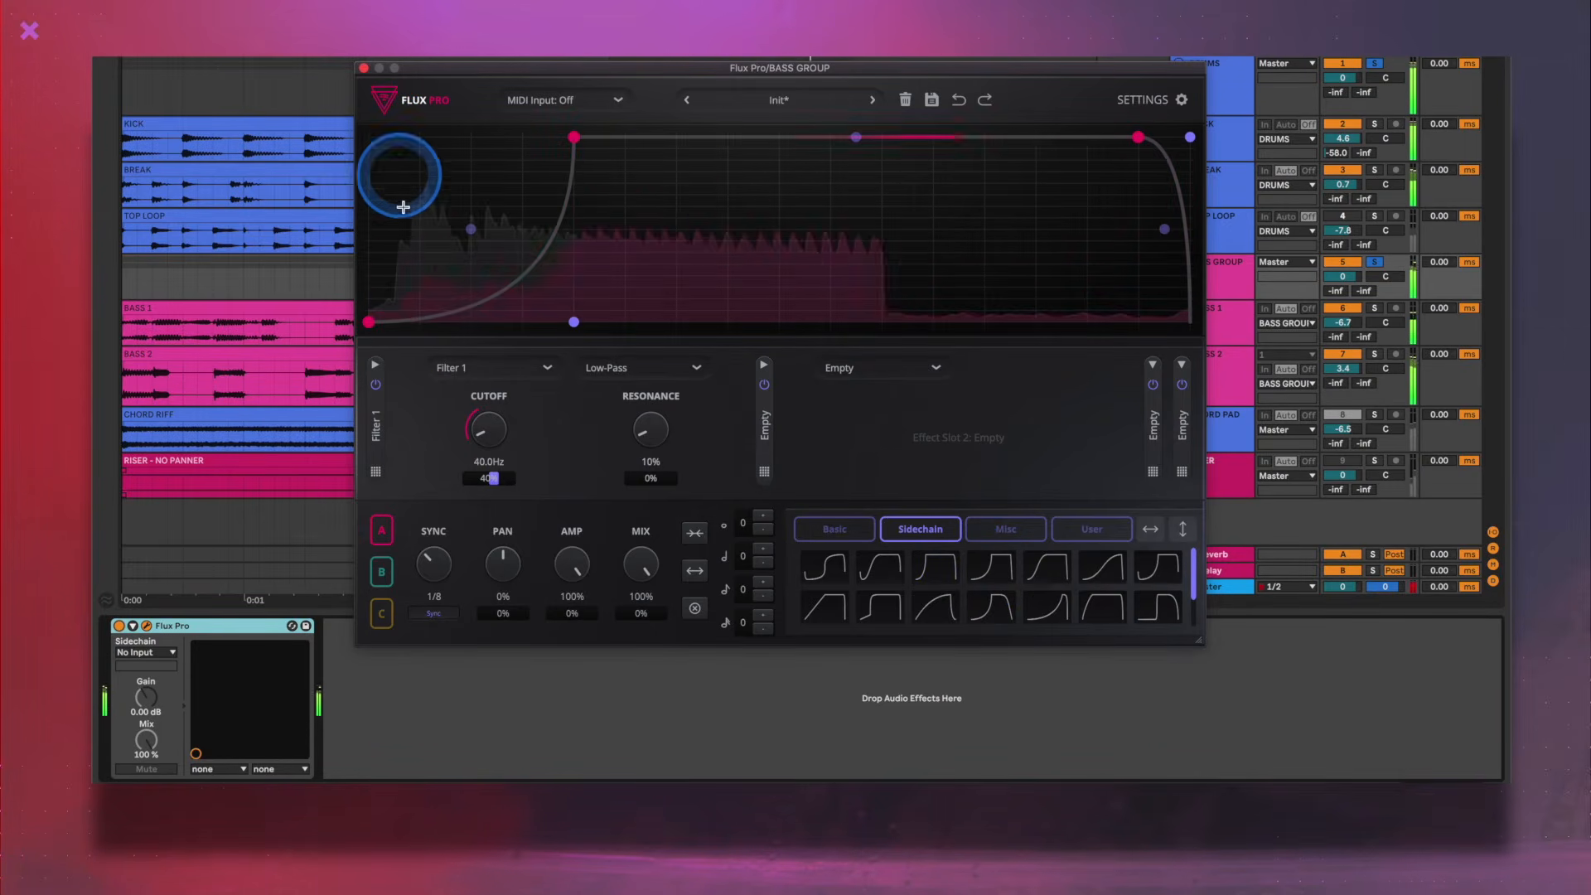
drag(447, 560, 440, 540)
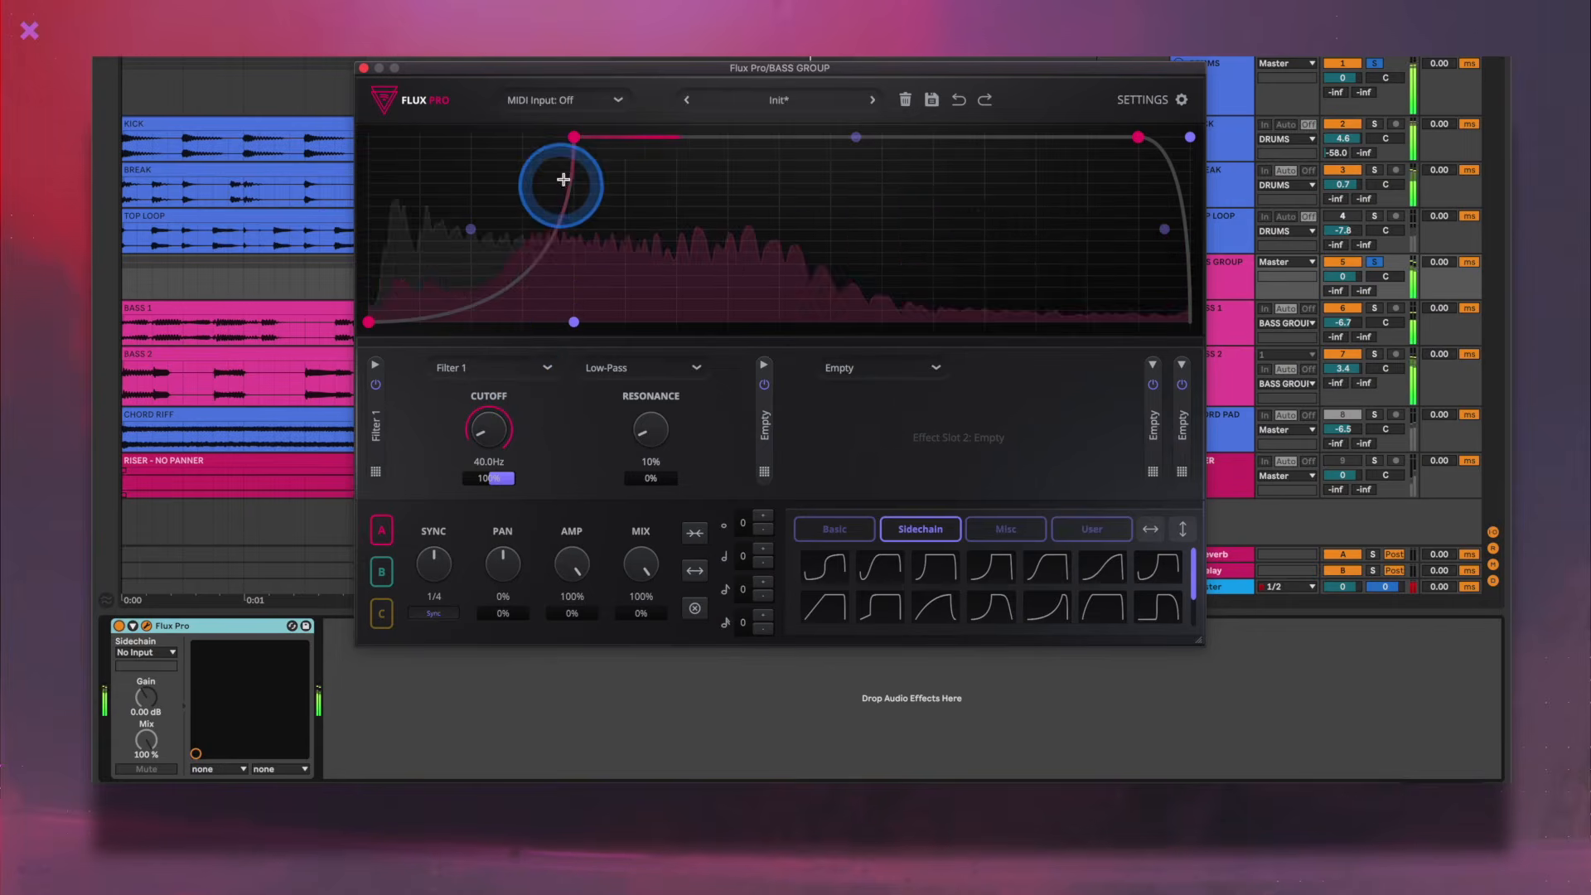
drag(575, 141, 524, 141)
- Load the Init preset in Flux Pro on DRUMS and switch the device on during playback
click(724, 98)
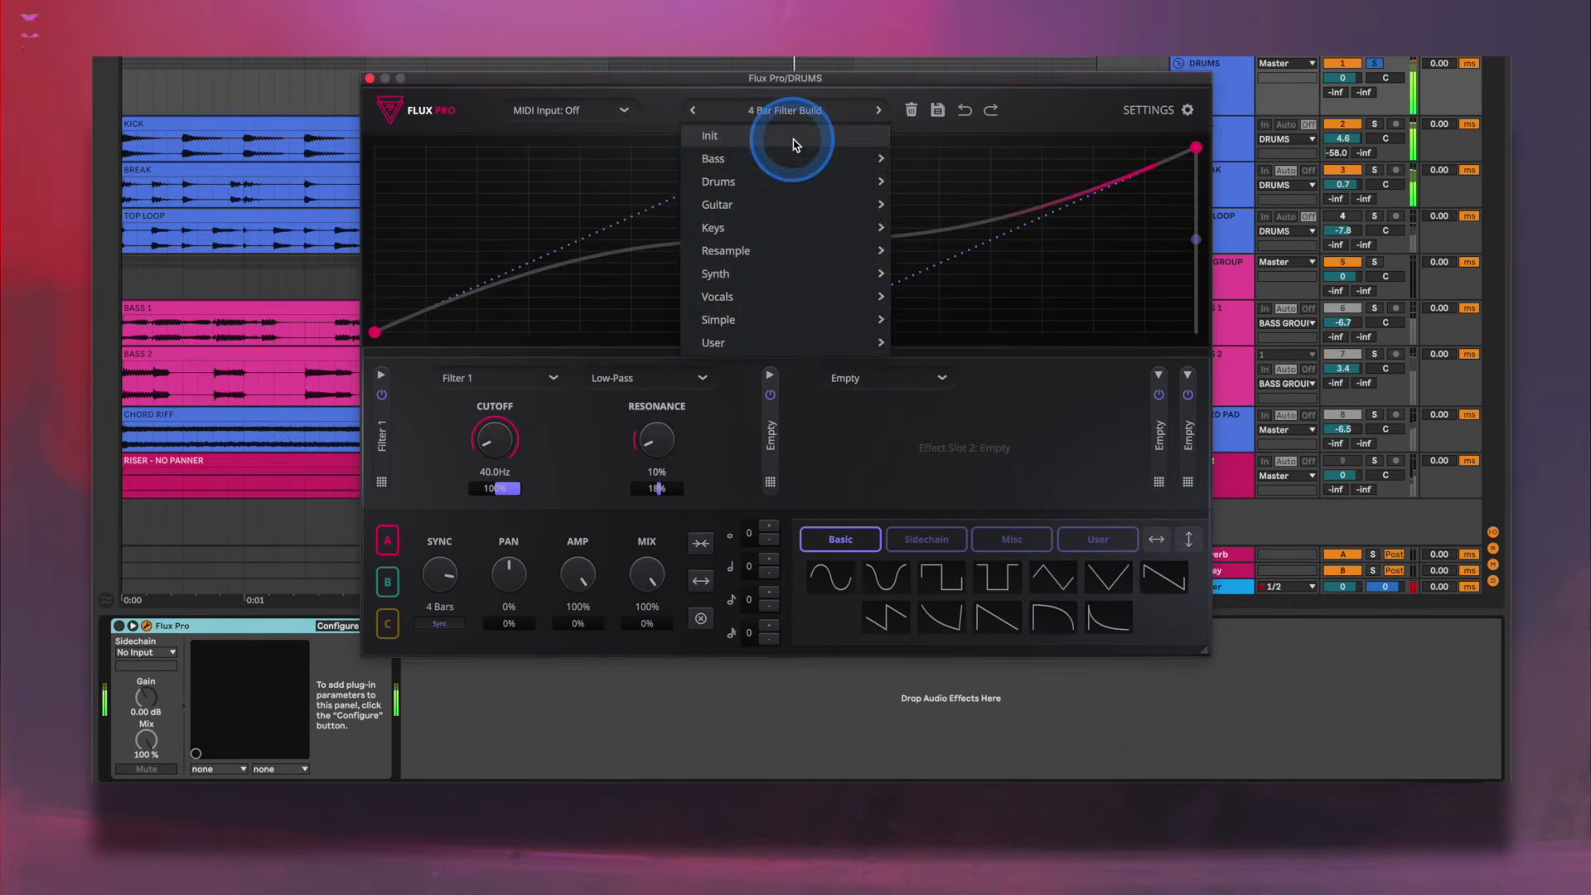
click(788, 142)
click(201, 572)
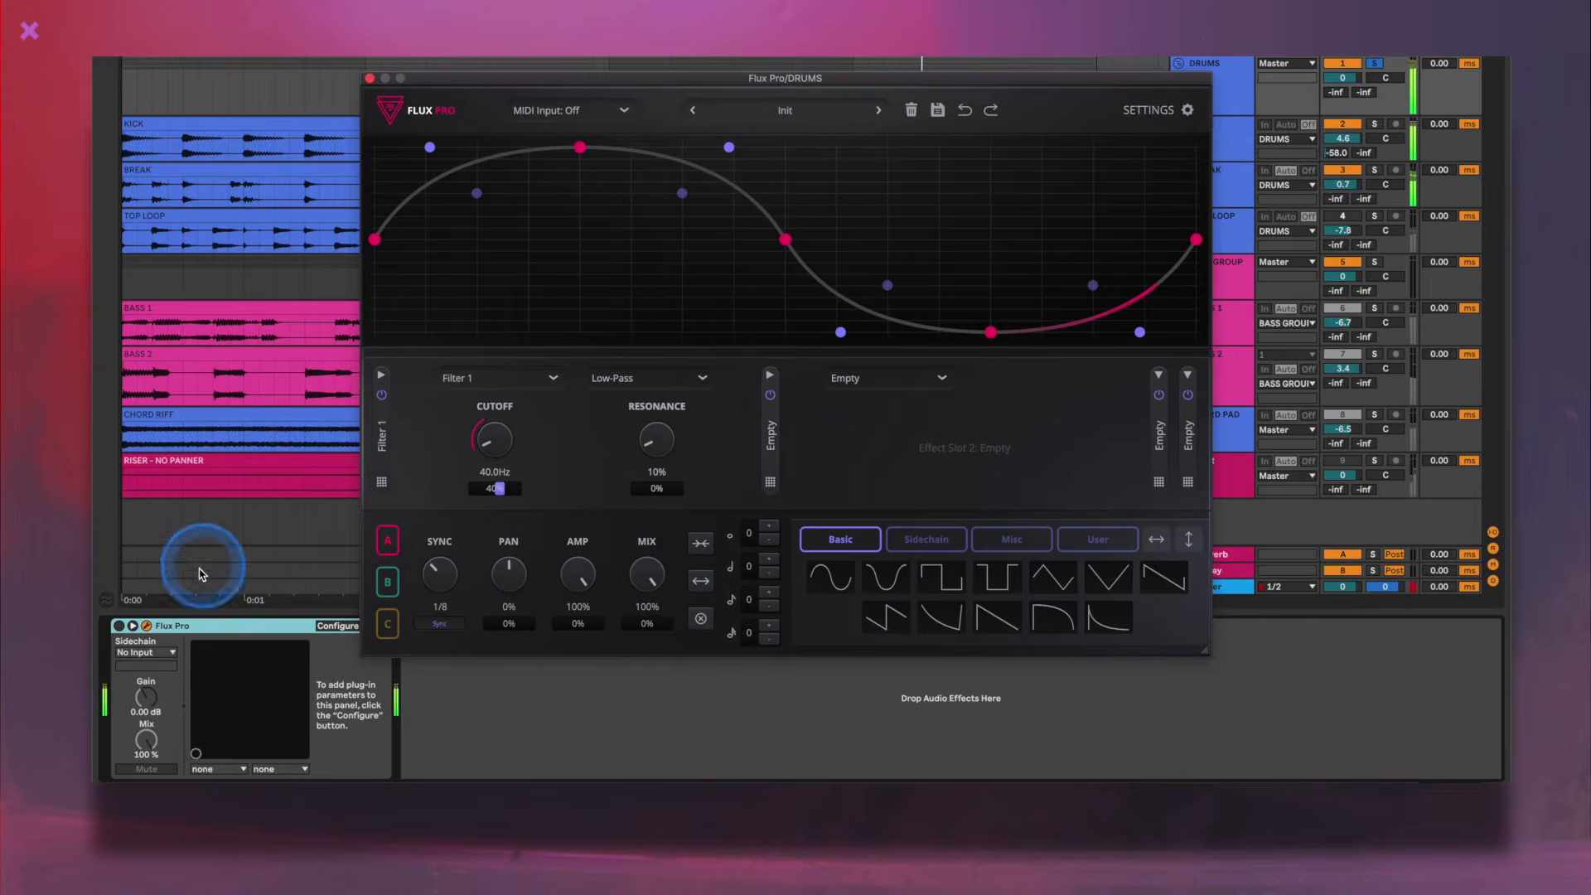
click(121, 628)
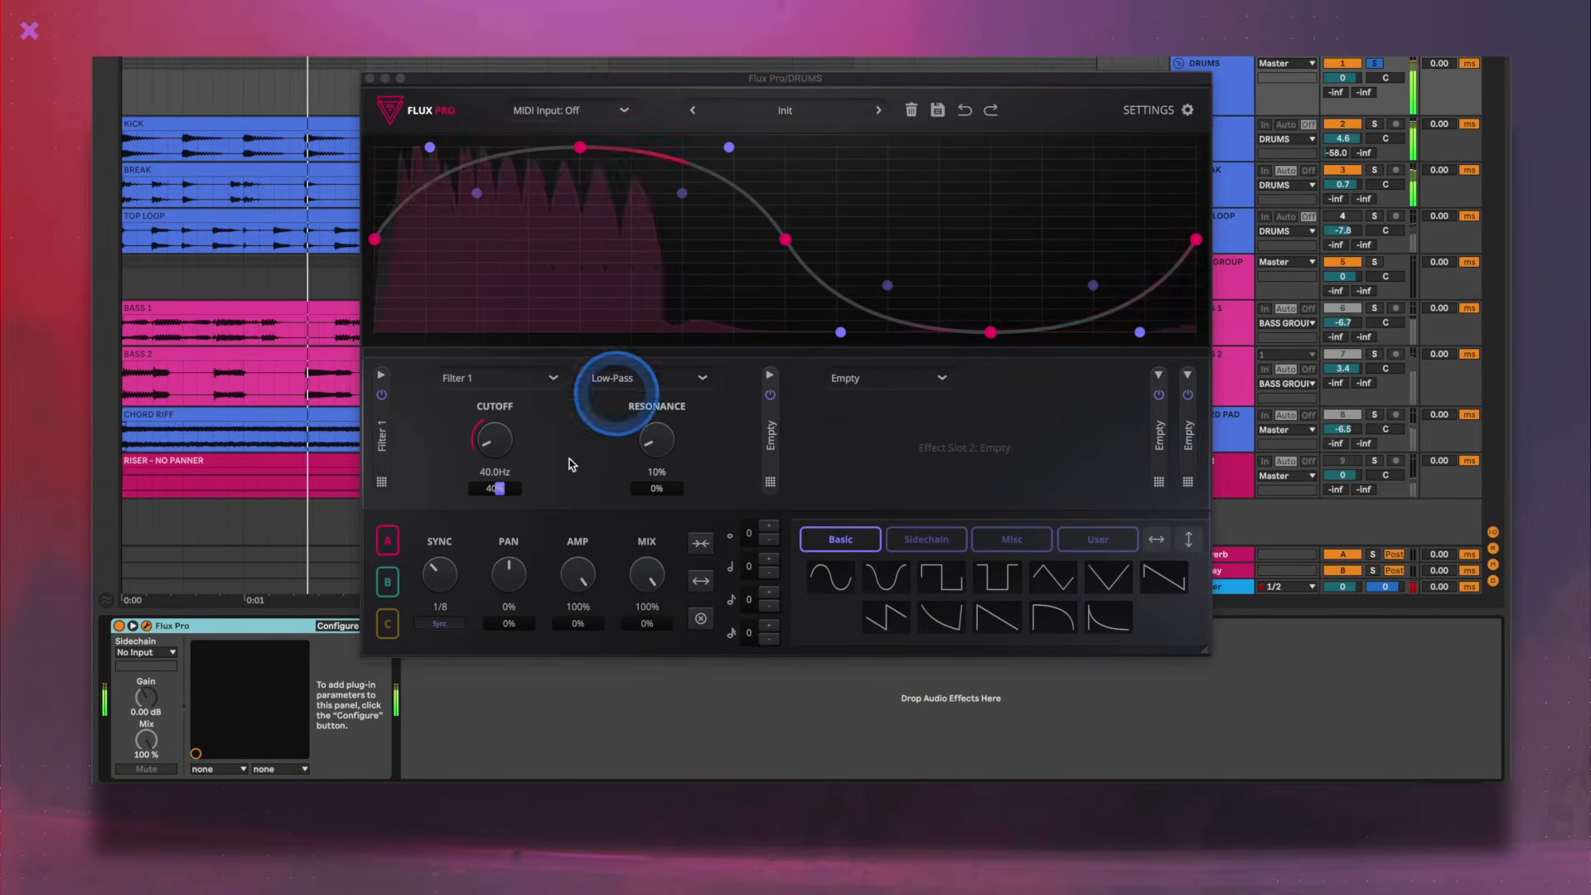
- Set graph A's sync to 4 Bars on DRUMS and apply the sixth Misc shape to the graph
drag(441, 572, 470, 509)
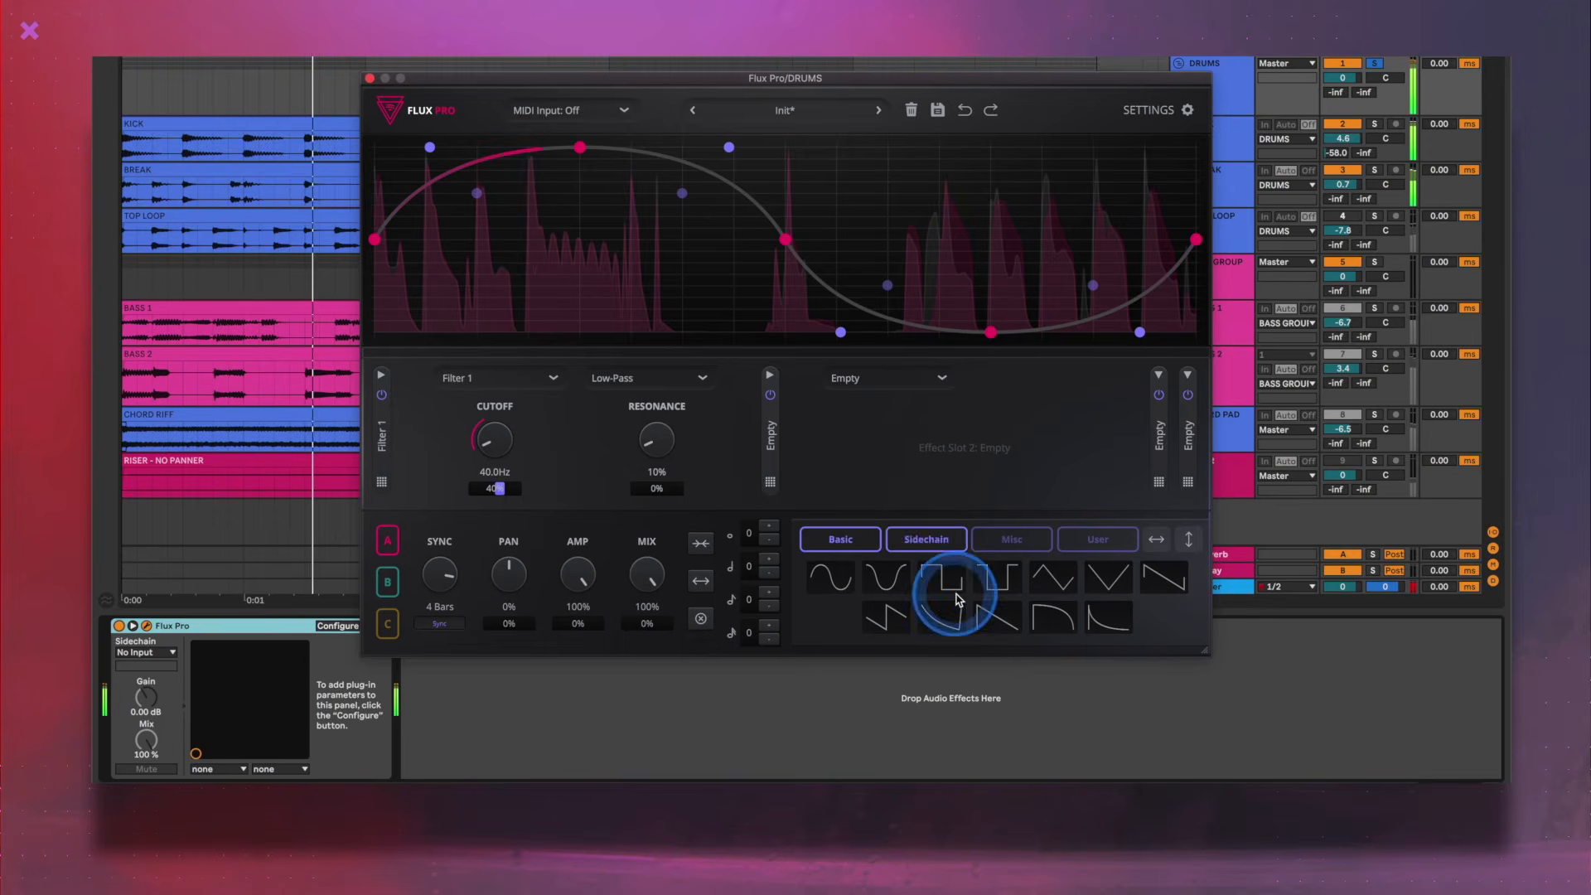
click(1011, 537)
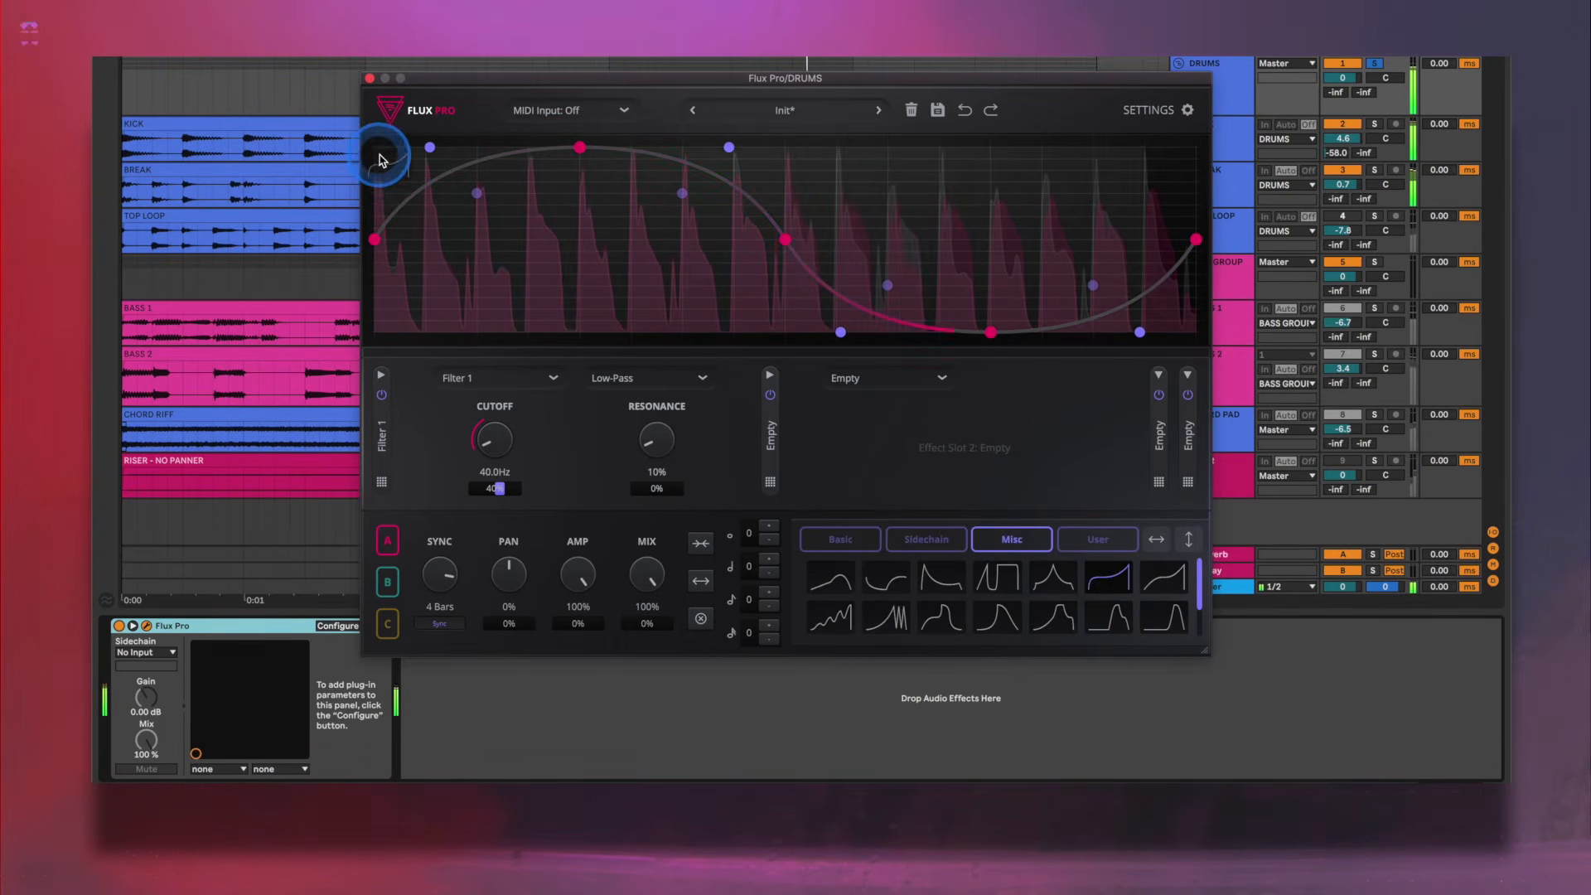
drag(1106, 581, 380, 160)
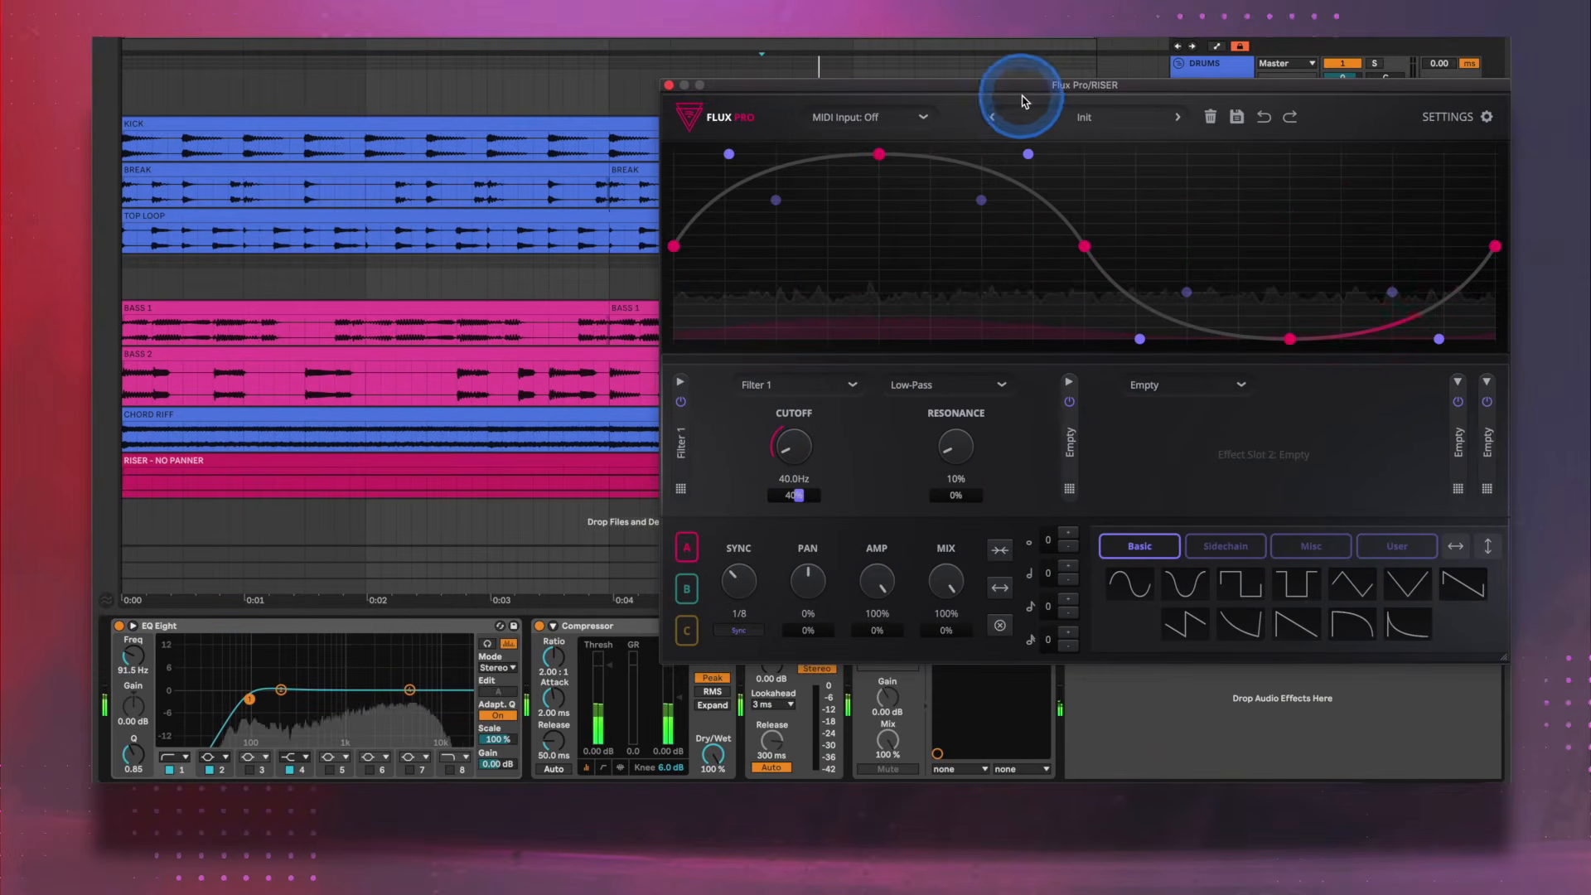
- Compare the RISER track with its Flux Pro device switched off and on
drag(1023, 96, 932, 36)
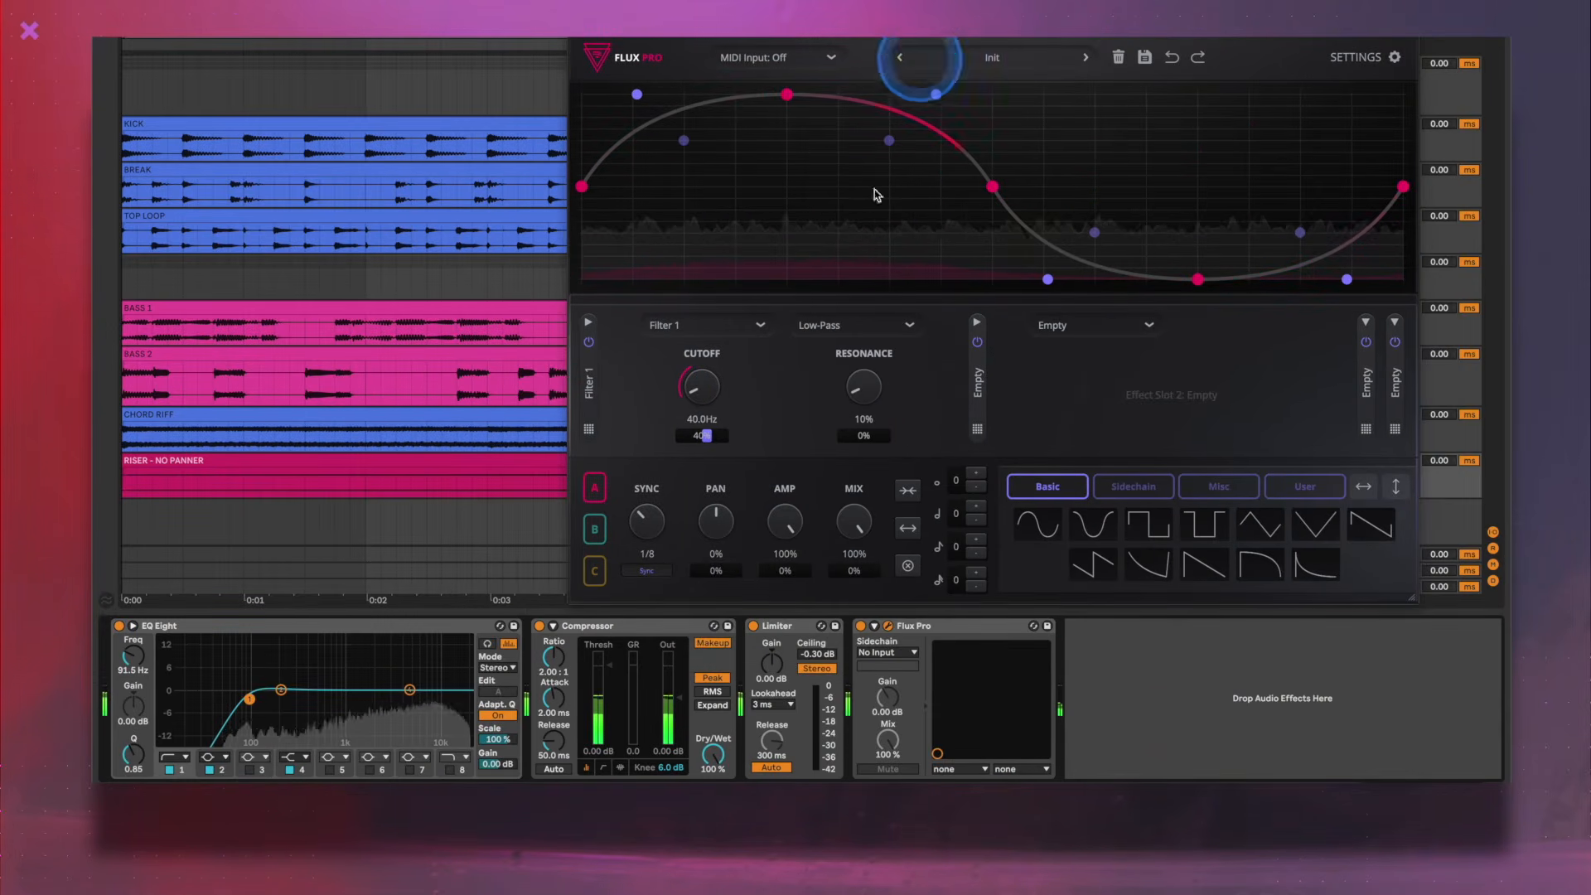
click(863, 627)
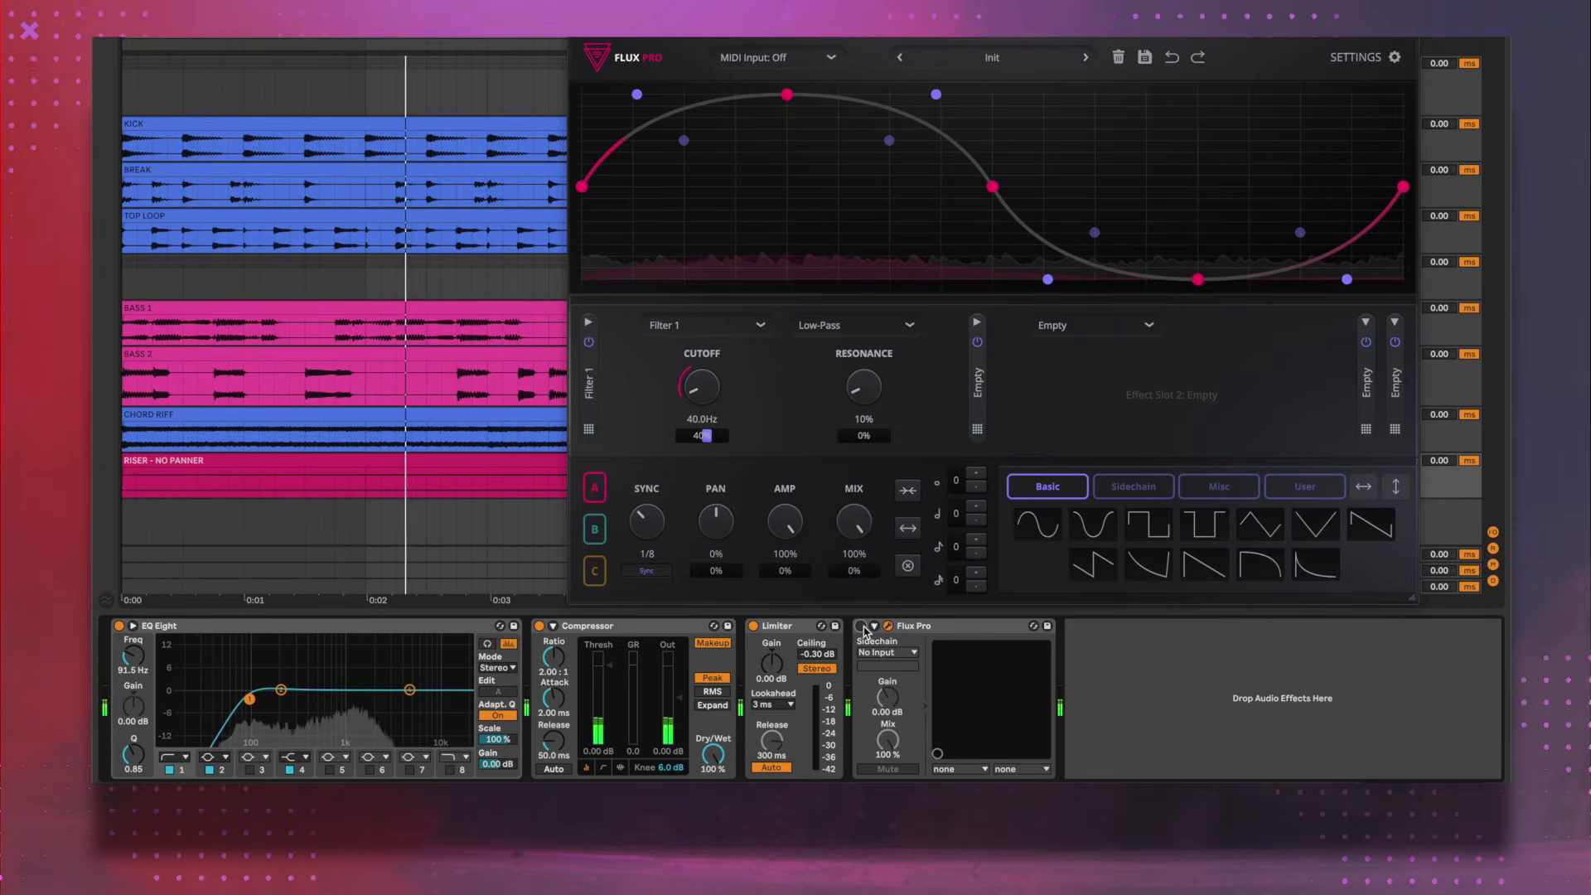
click(862, 628)
- Replace Filter 1 with Utility, modulate its pan by 100% from graph A, and set the graph's sync to 4 Bars
click(673, 325)
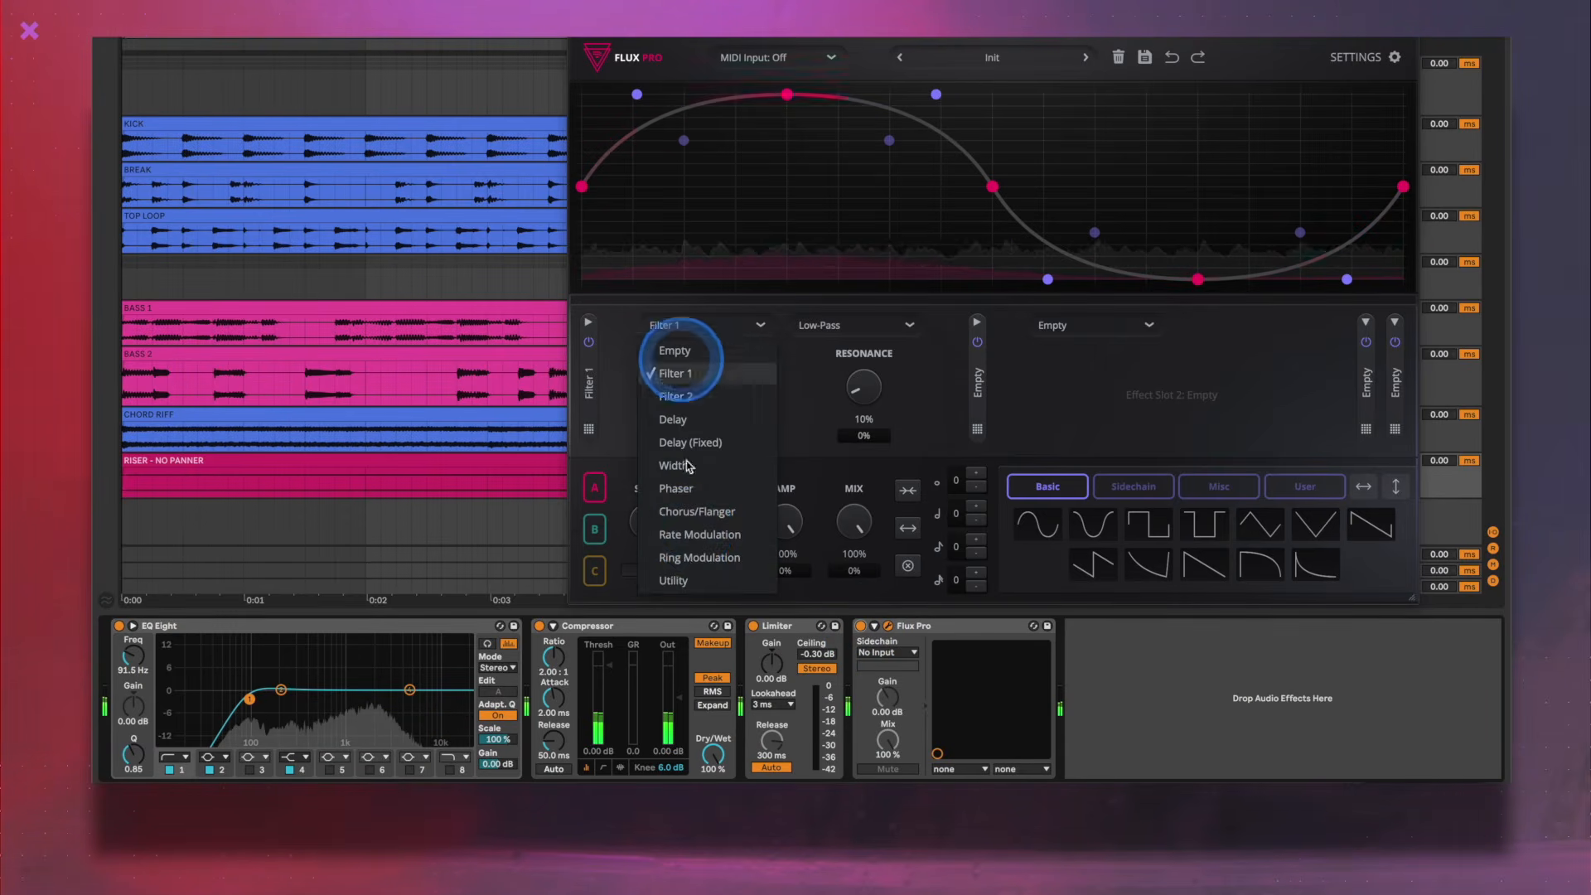
click(676, 580)
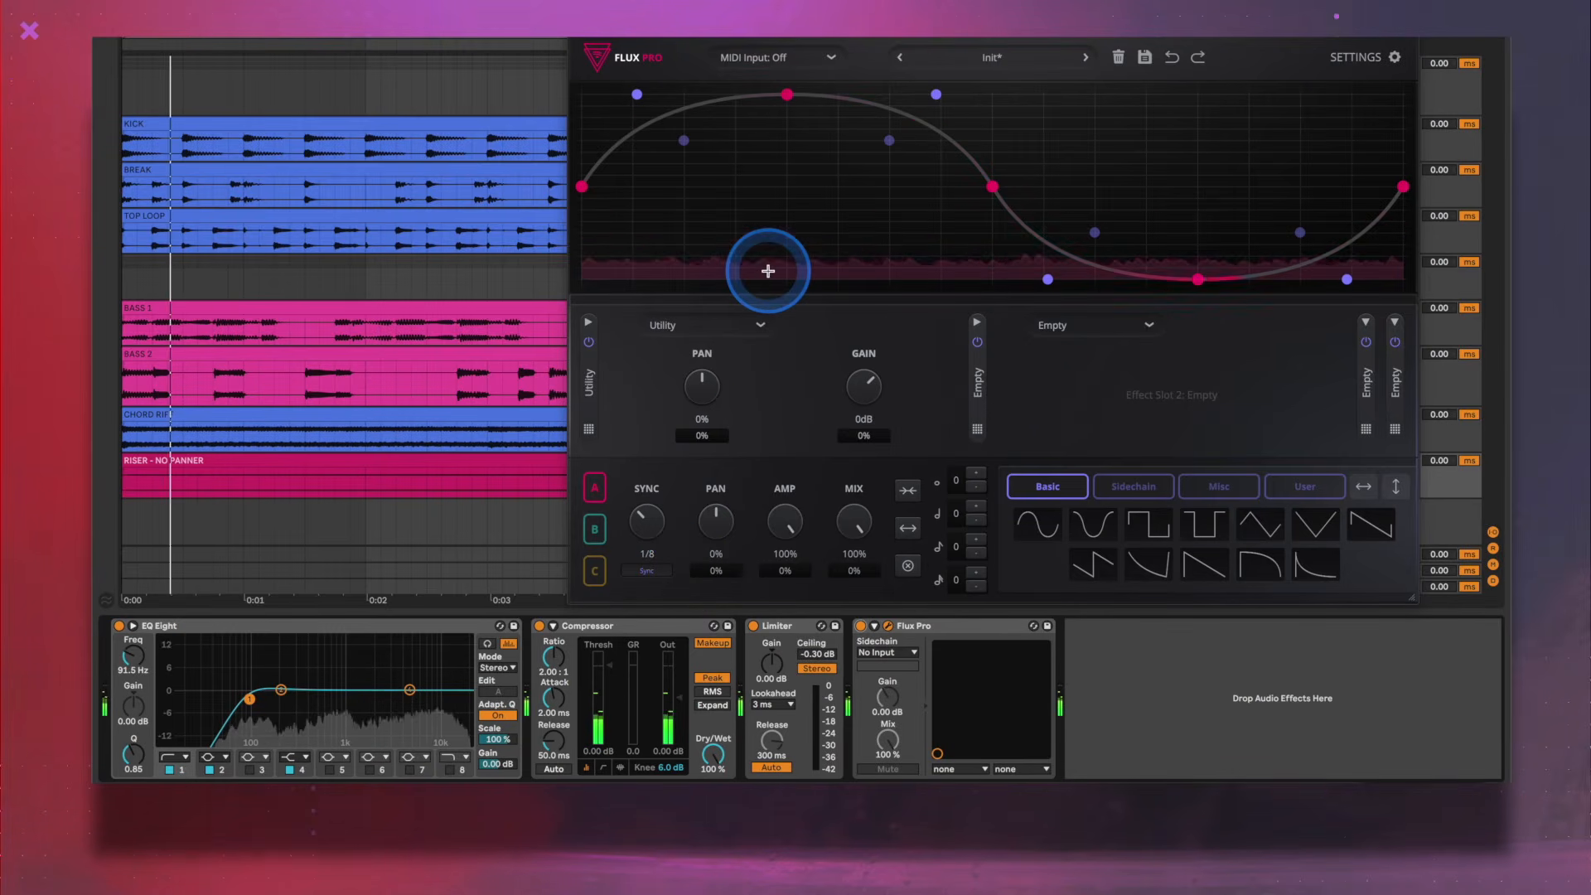
drag(671, 131, 703, 396)
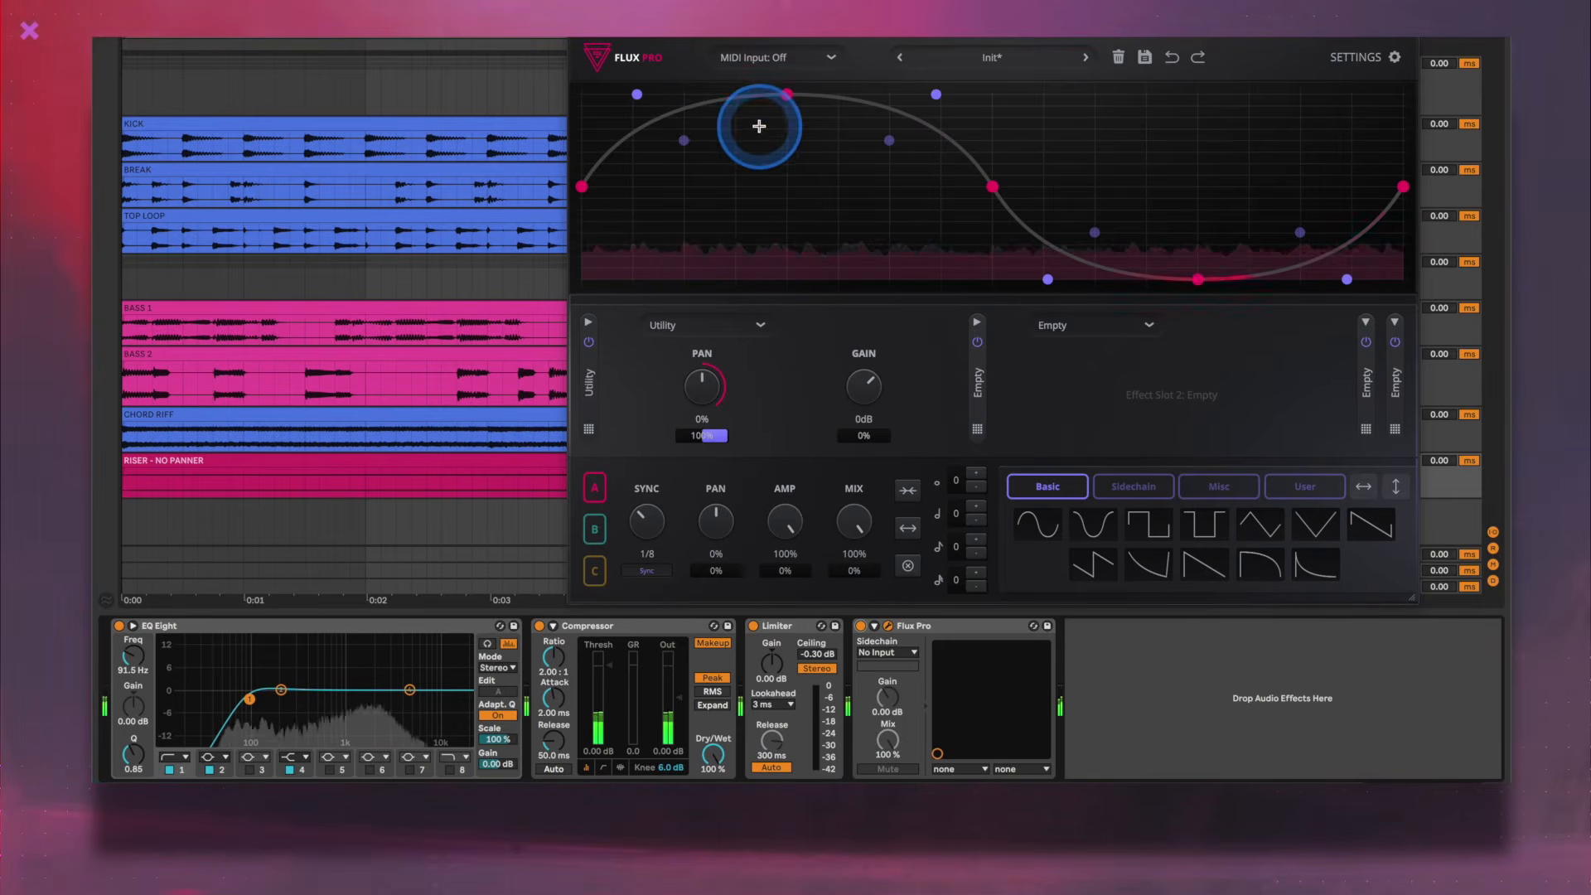
drag(646, 509, 651, 475)
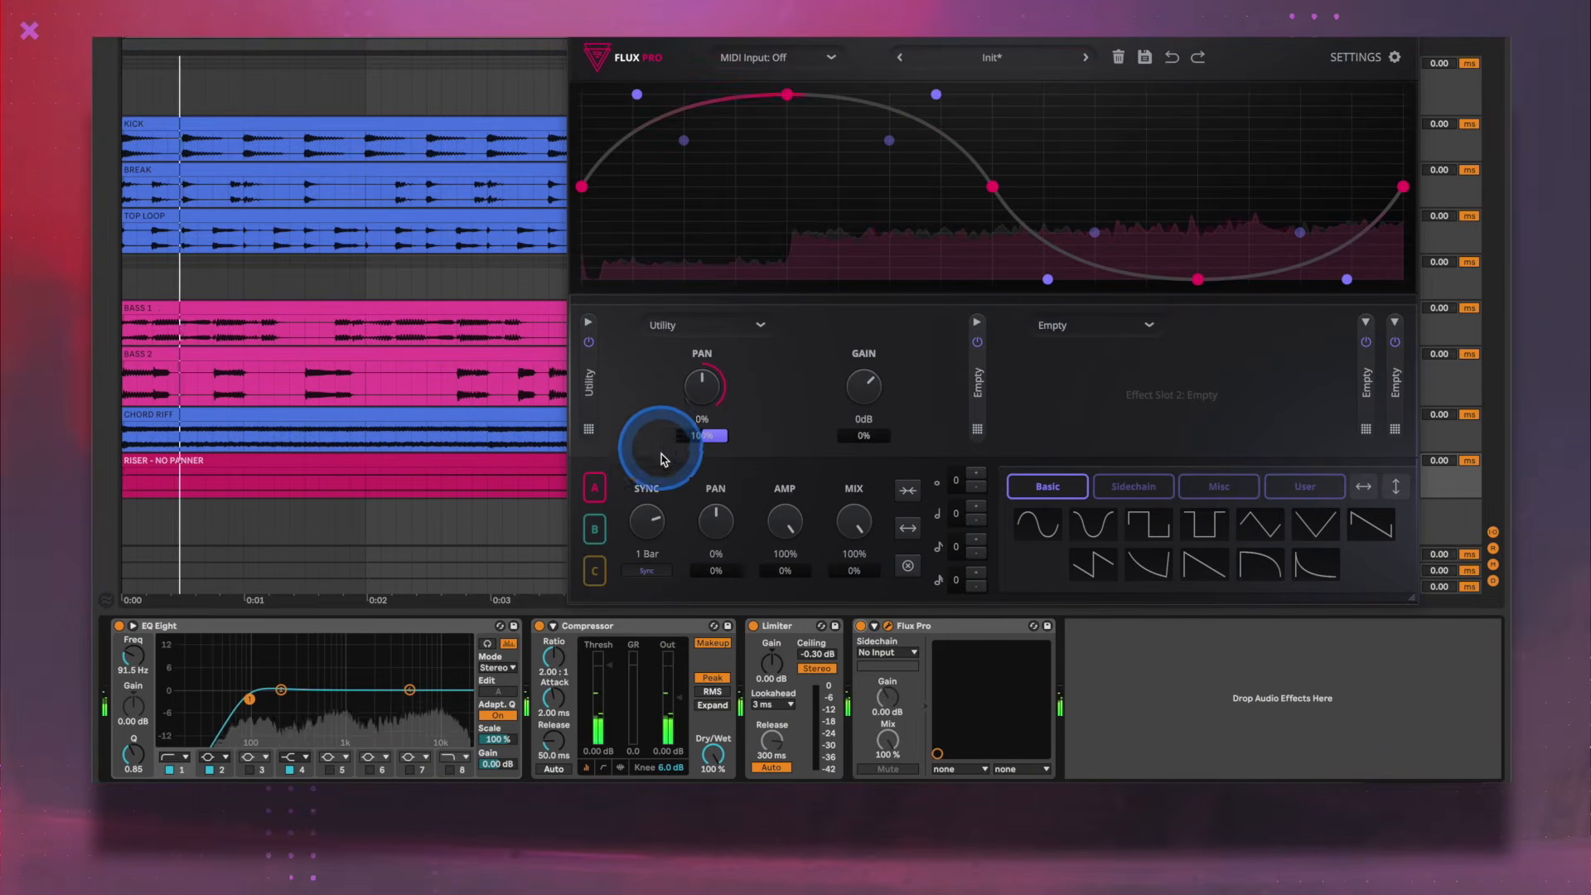
drag(649, 519, 651, 514)
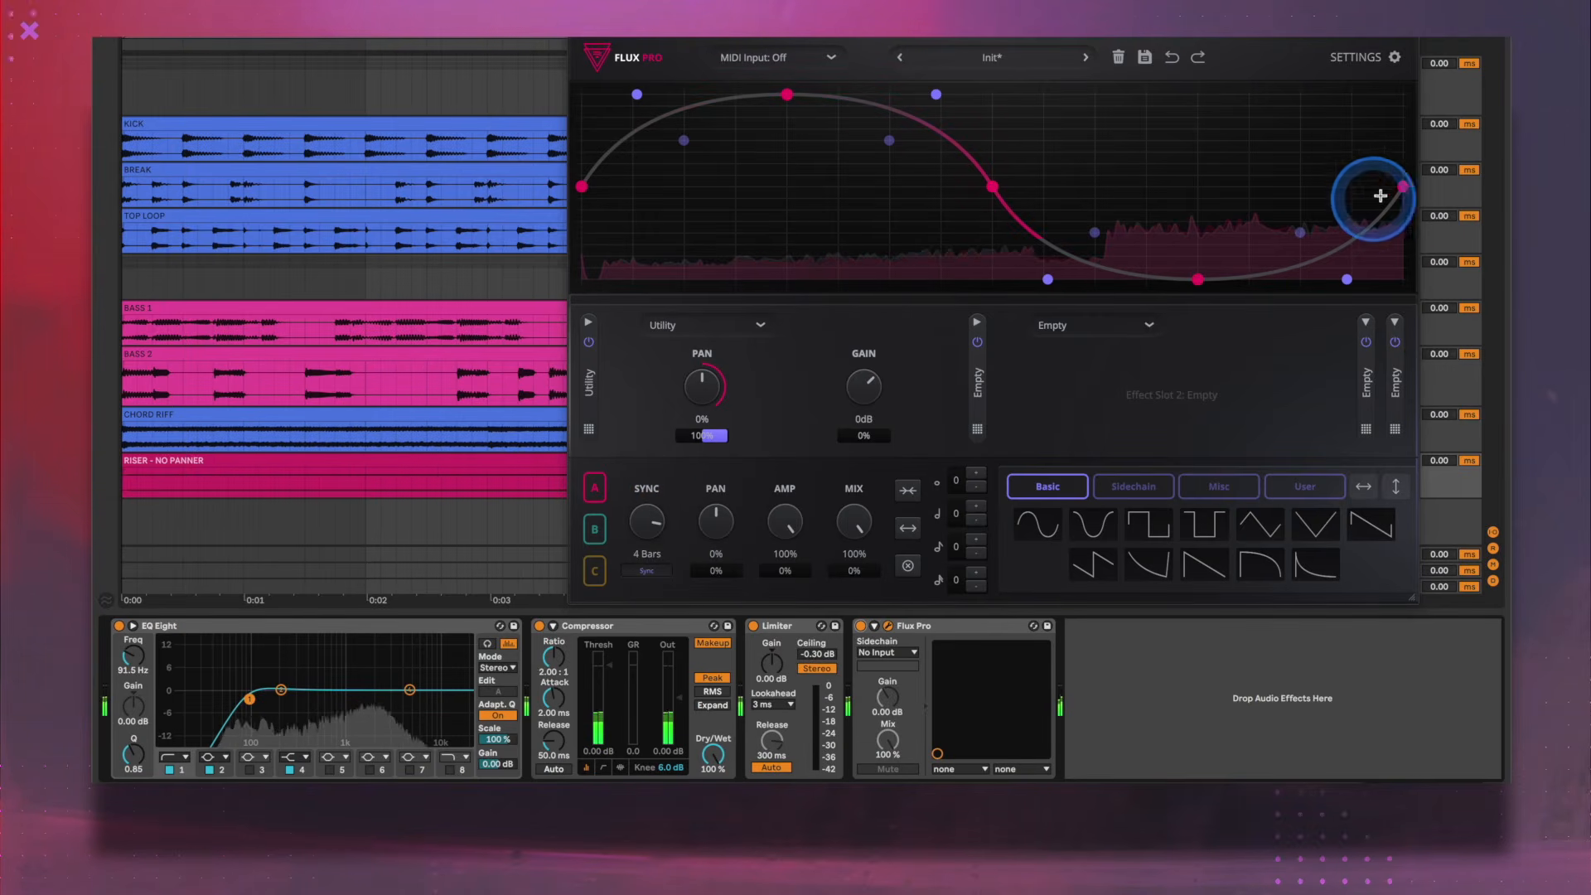
- Reshape graph A by moving the end node earlier, lowering the first peak to the minimum and raising the trough to the maximum
drag(1351, 190, 1351, 189)
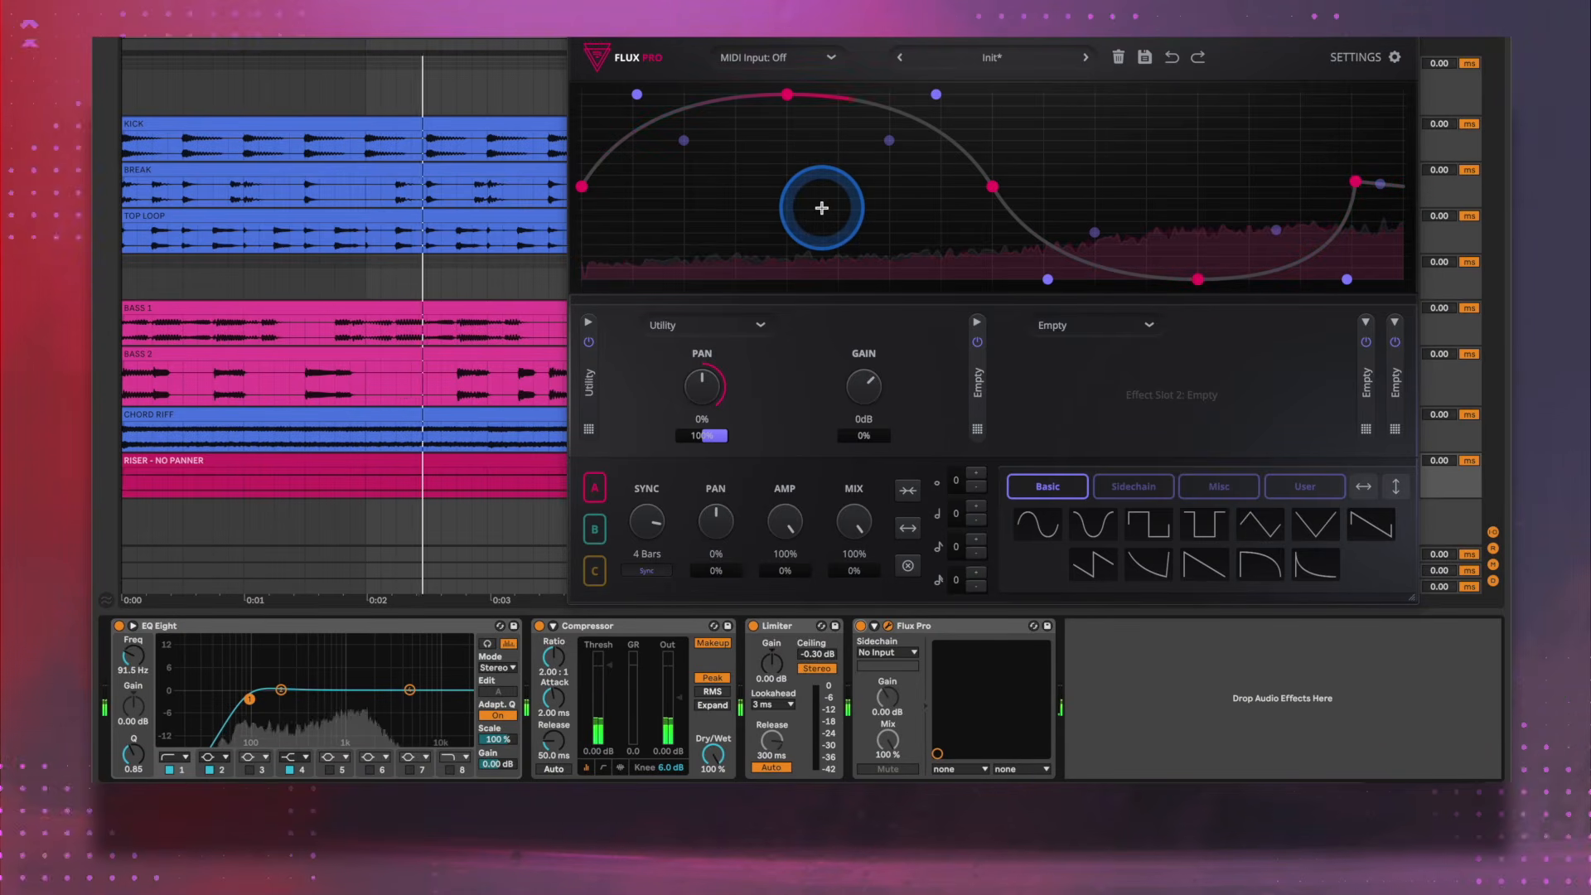
drag(788, 96, 798, 329)
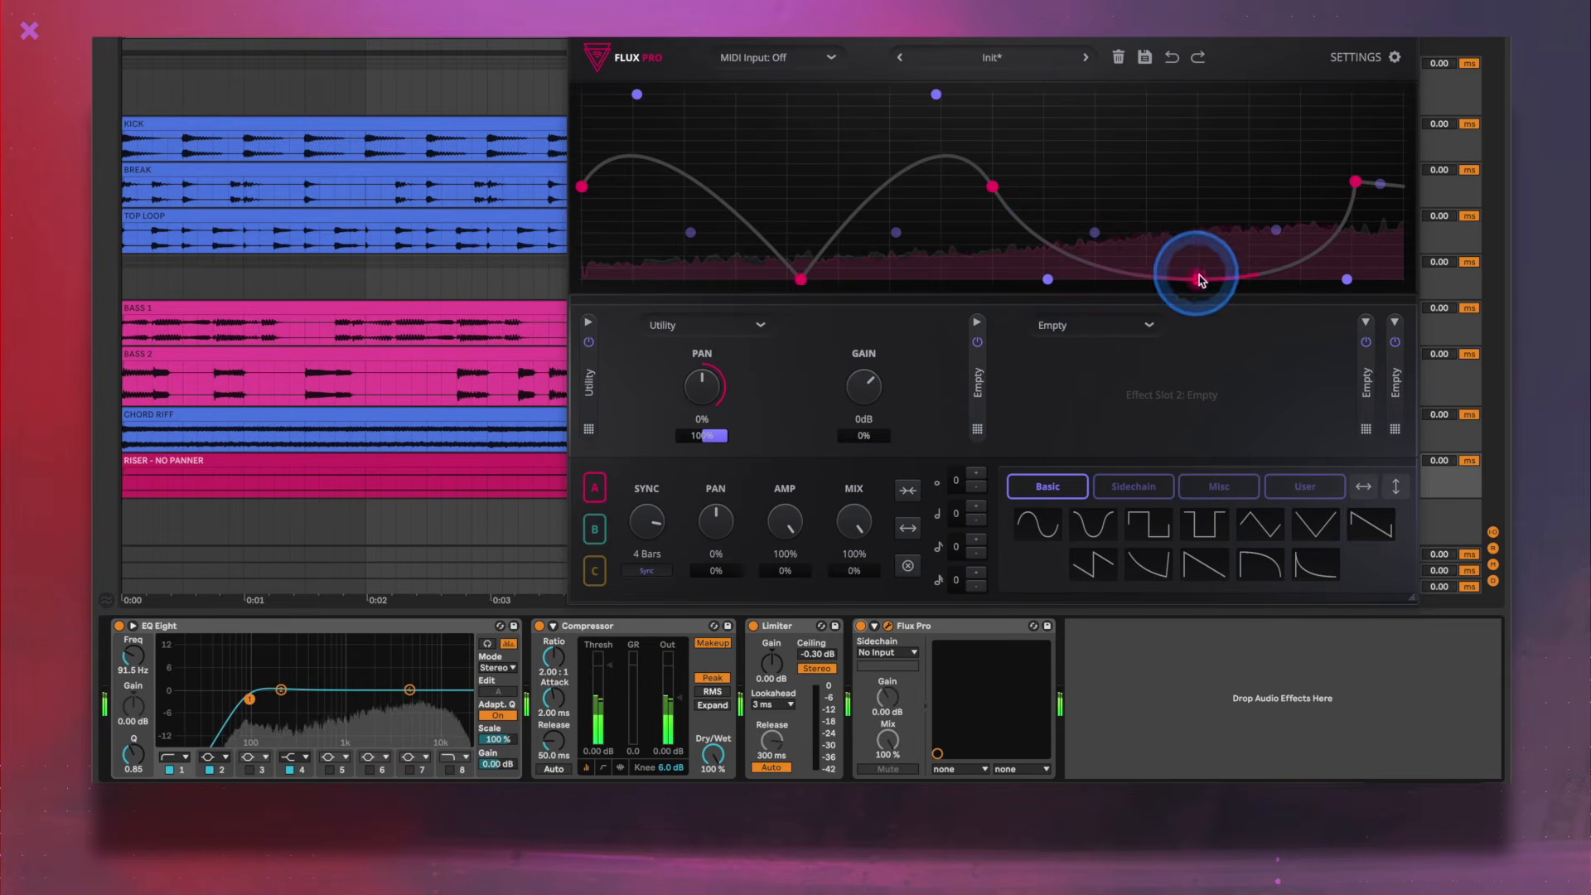
drag(1197, 266, 1182, 53)
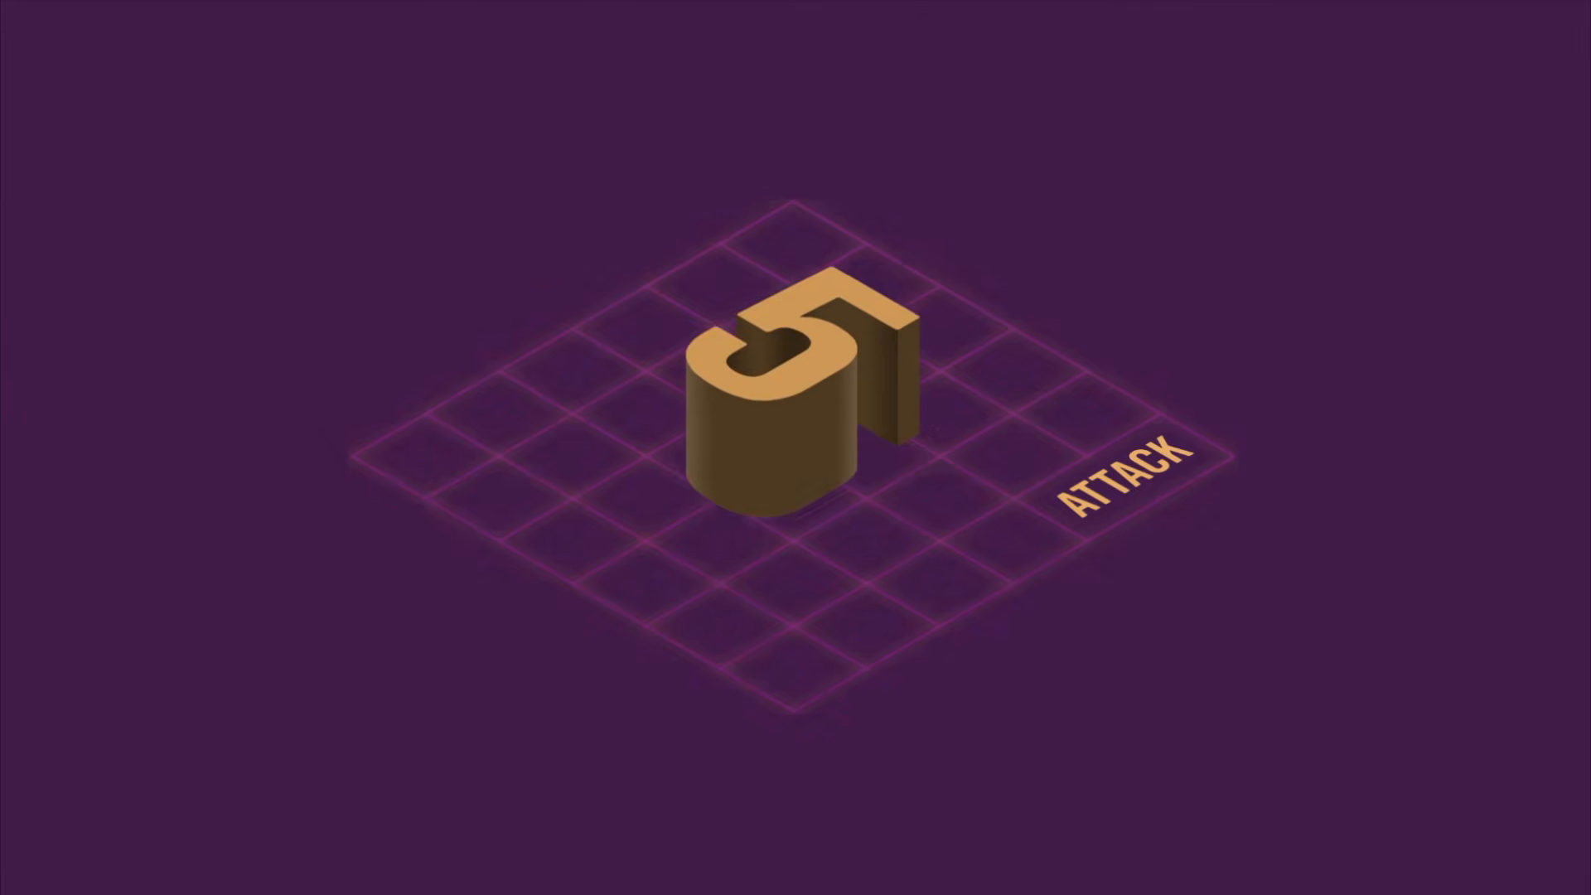
- Reset BASS 2's peak level readout and set the Delay (Fixed) mix to 29% in its Flux Pro
click(1363, 451)
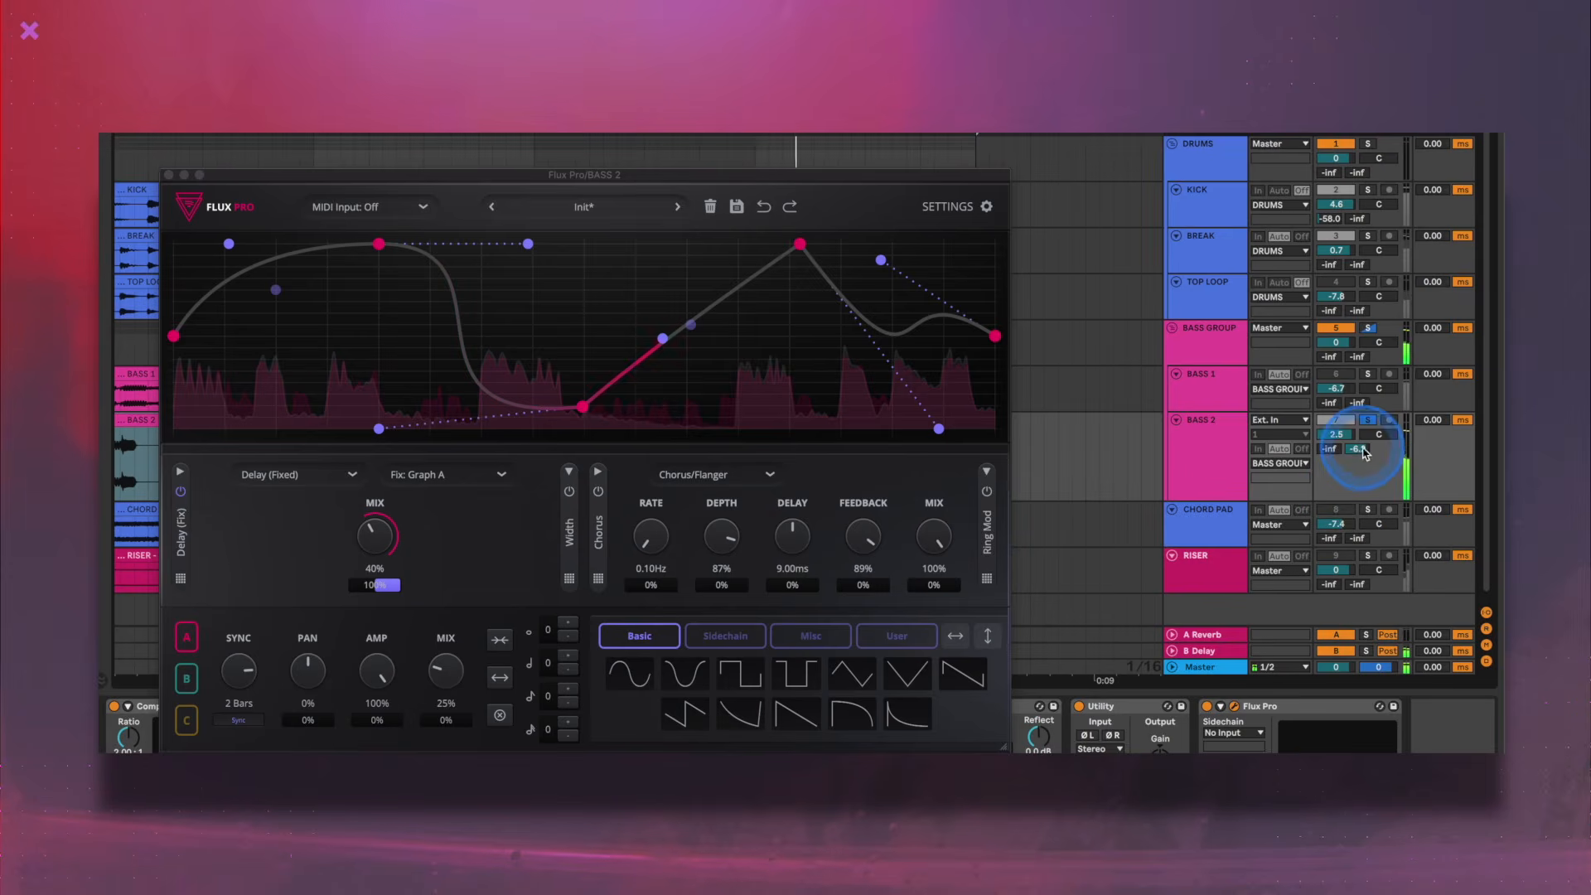
mouse_move(1362, 446)
mouse_down()
mouse_move(1325, 448)
mouse_move(1361, 455)
mouse_up()
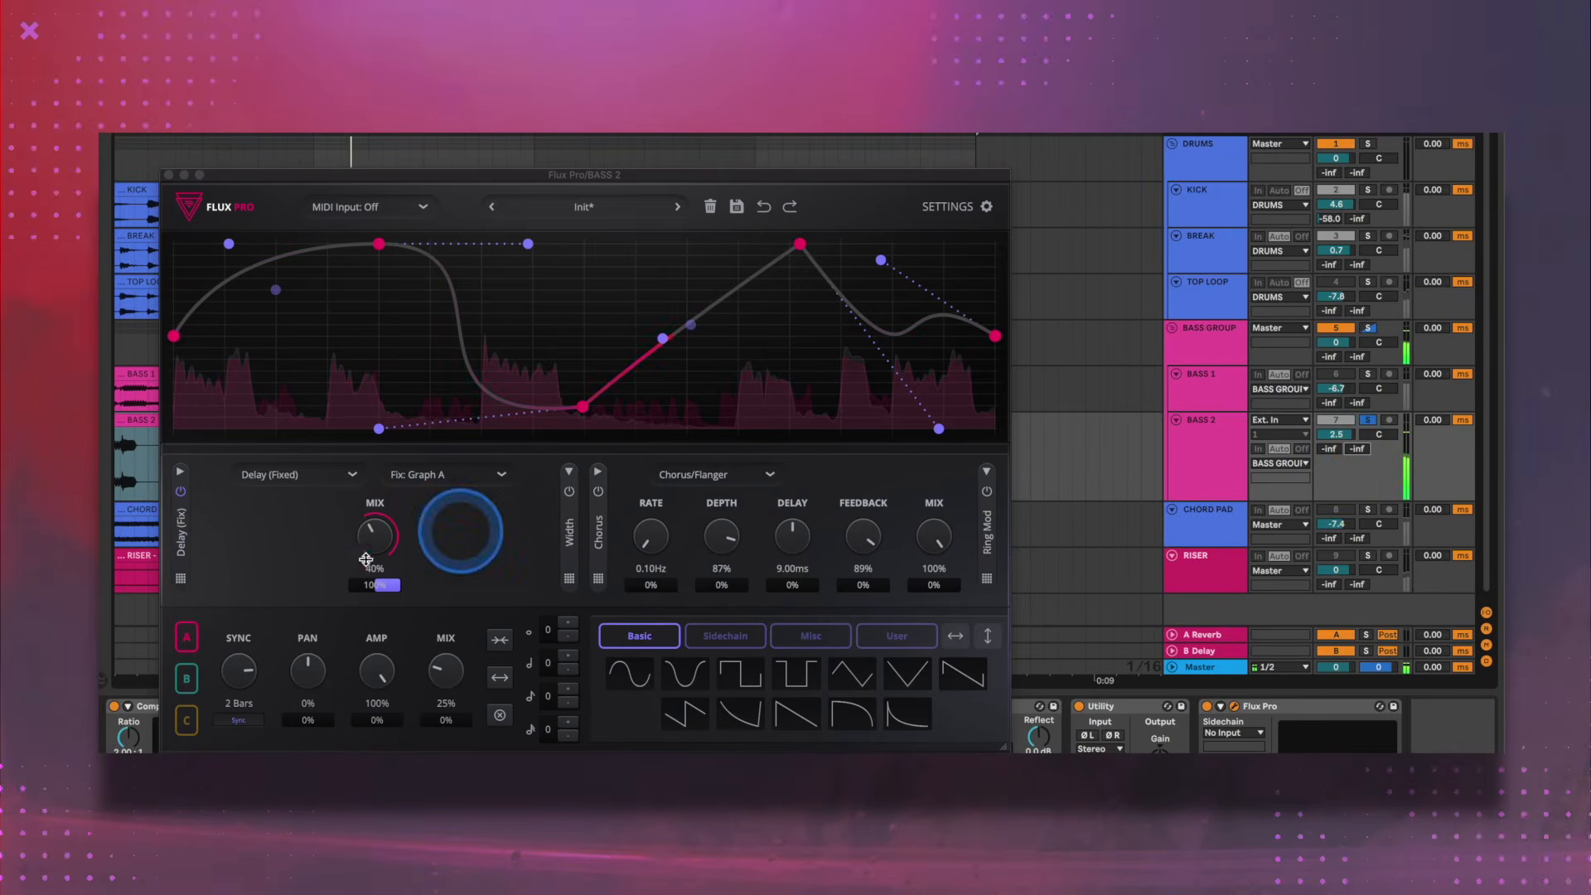
mouse_move(381, 584)
mouse_down()
mouse_move(383, 616)
mouse_move(380, 508)
mouse_move(379, 568)
mouse_up()
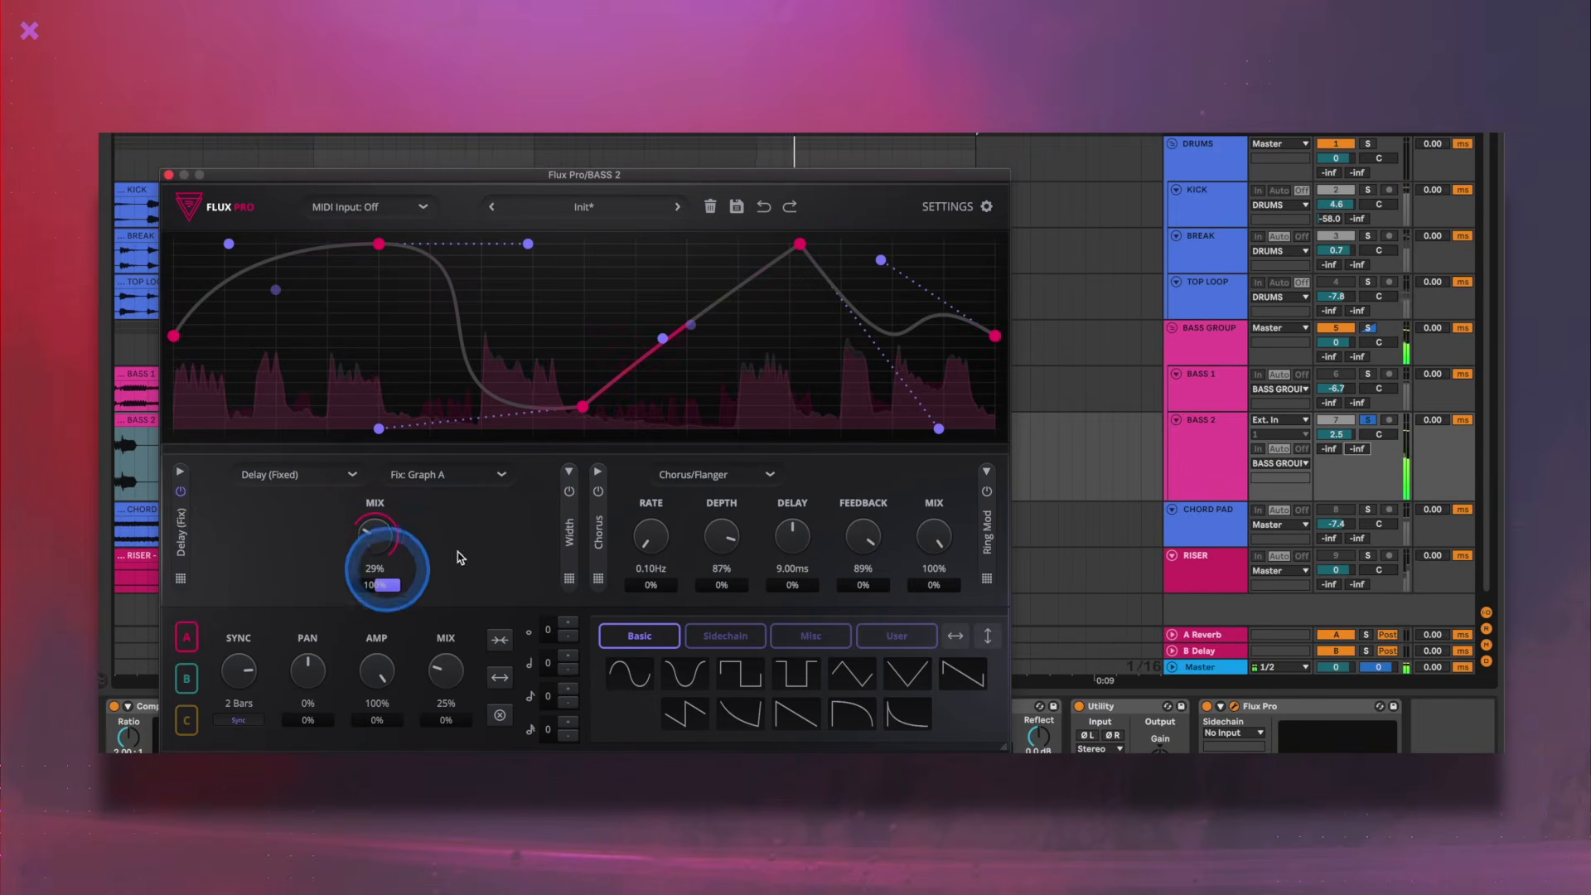
- Toggle the Width effect off and on, review its settings, and set the Chorus/Flanger mix to 29%
click(569, 492)
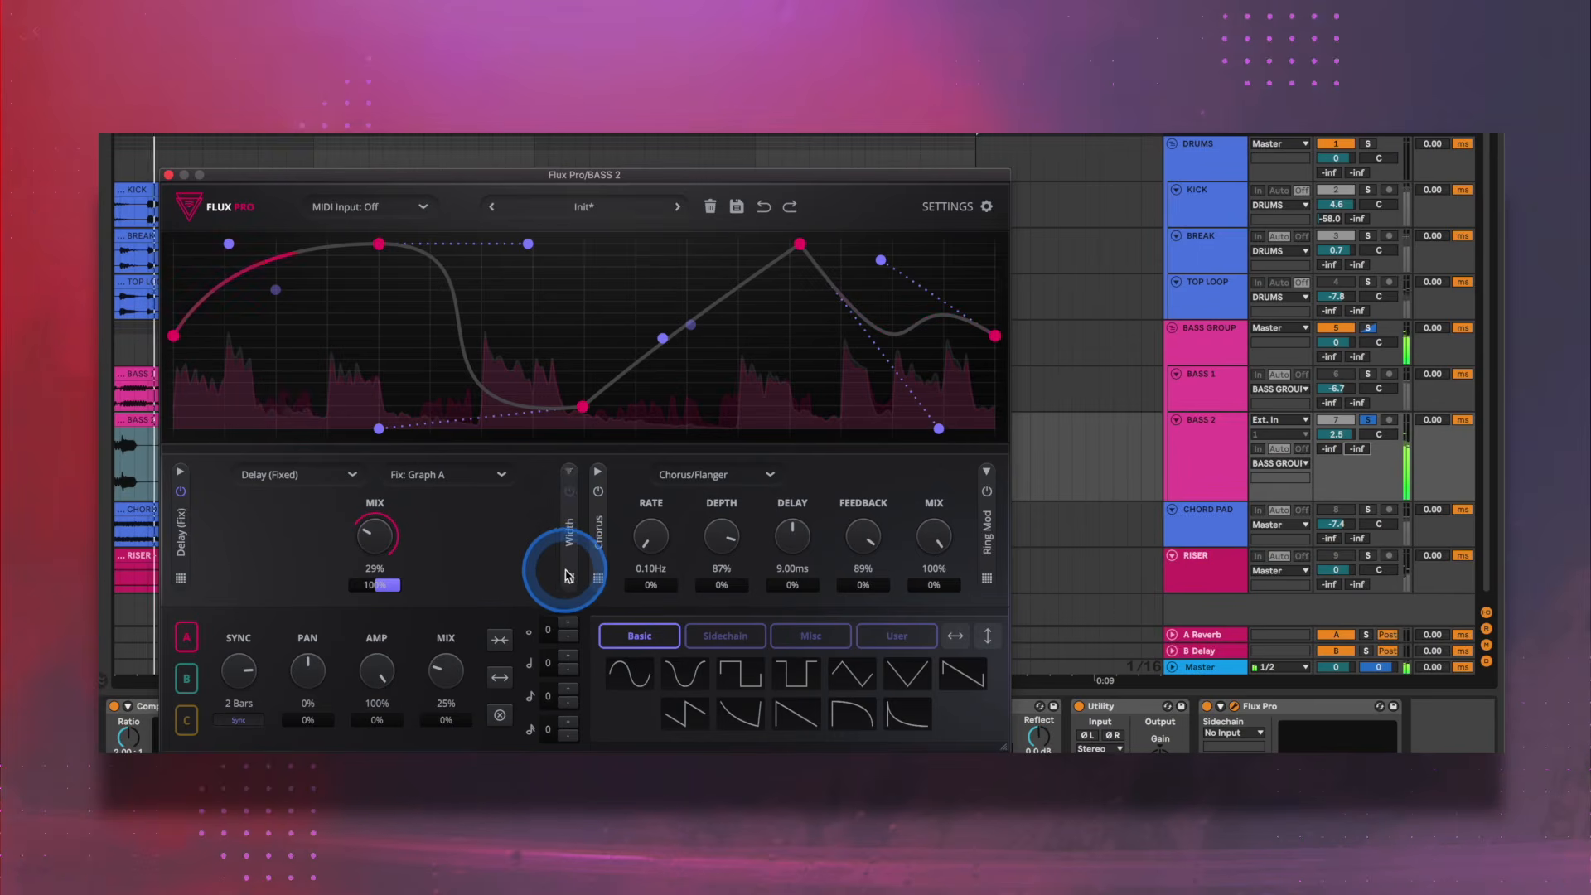
click(570, 482)
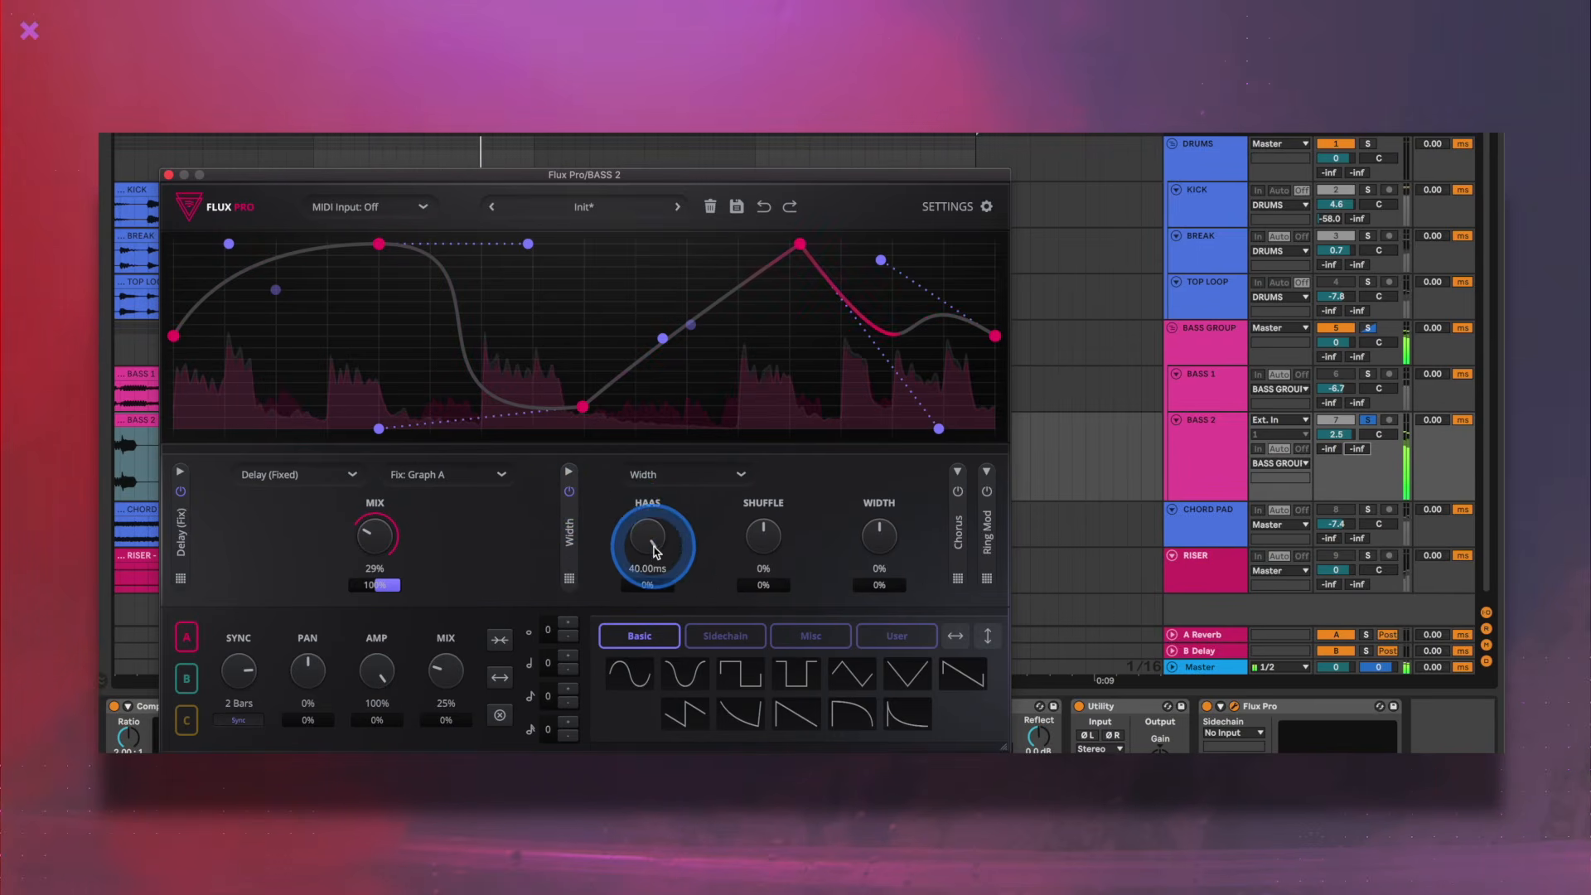
click(569, 473)
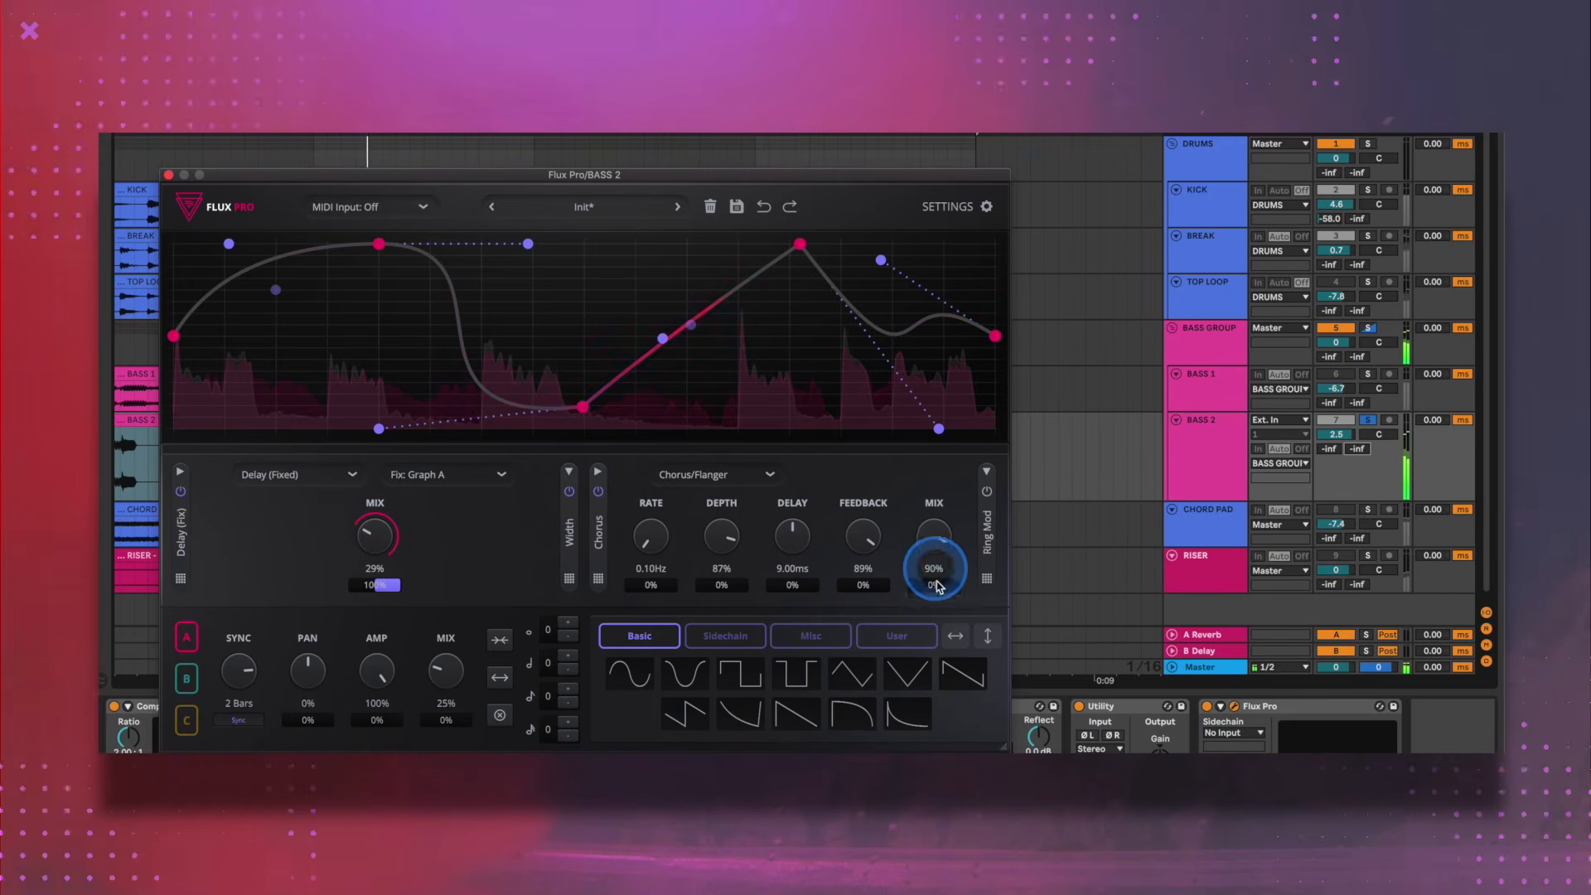
drag(937, 585, 932, 688)
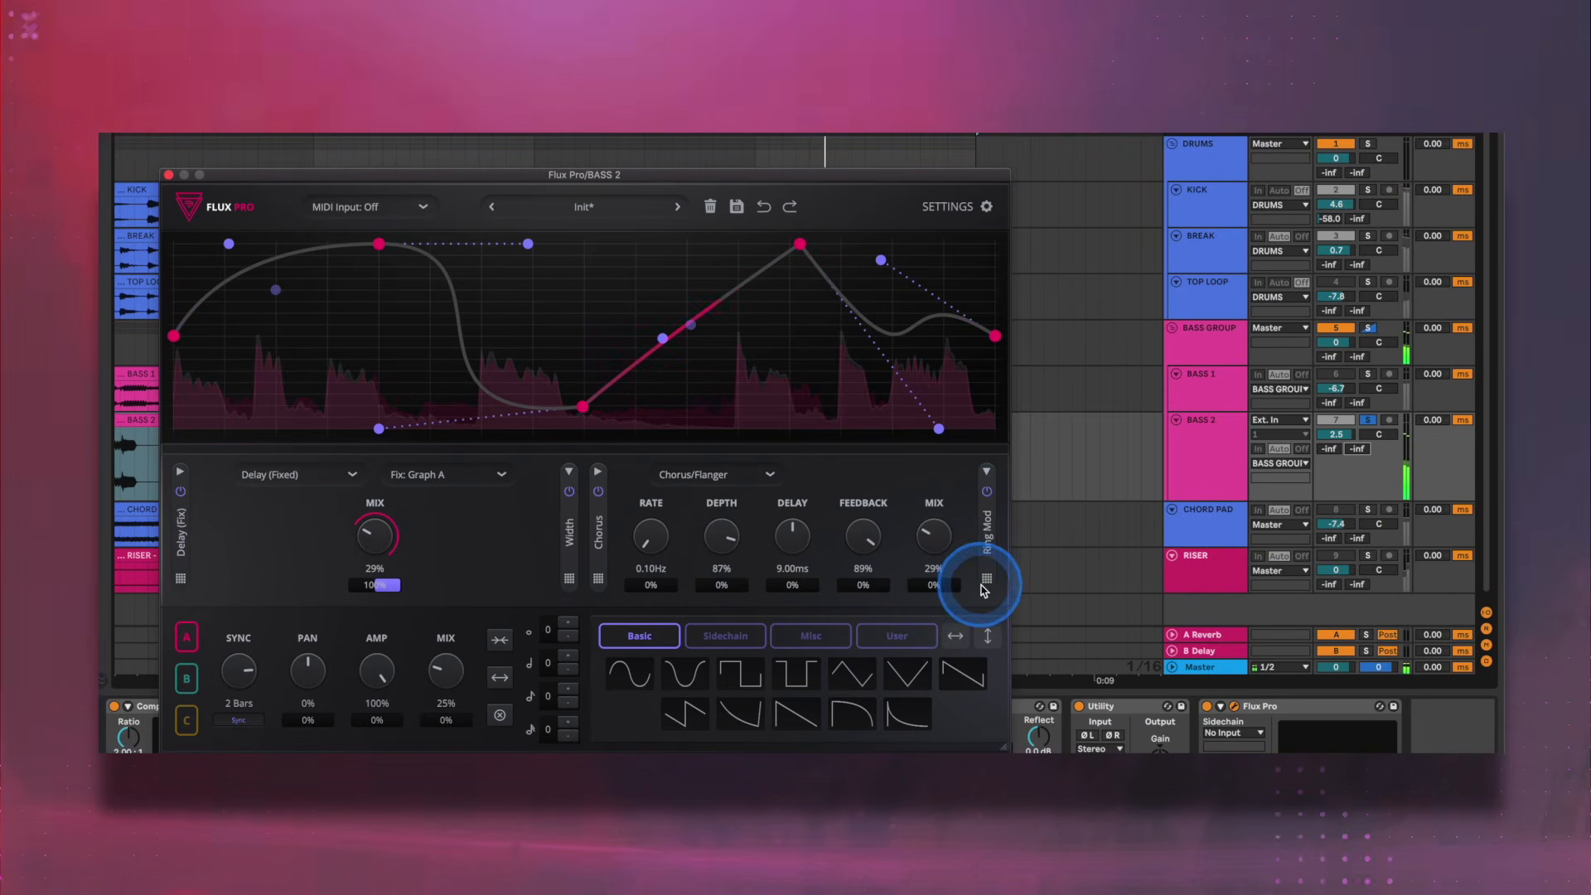
- Open the Ring Modulation effect, set its amount to 70%, and sweep its frequency through 6912 Hz and 4865 Hz
click(986, 471)
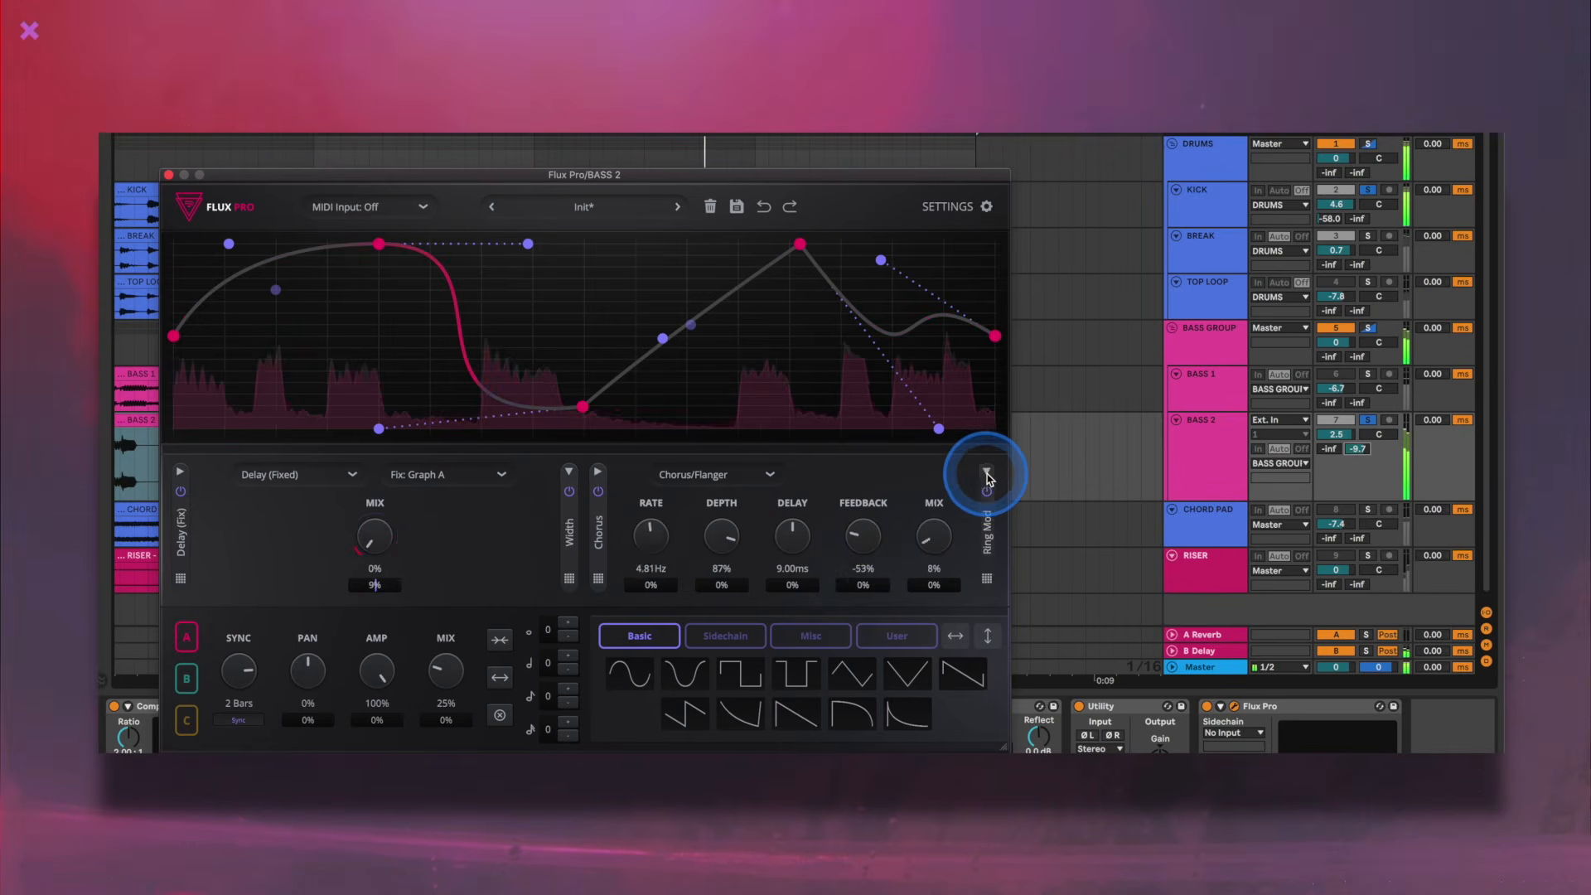
click(986, 474)
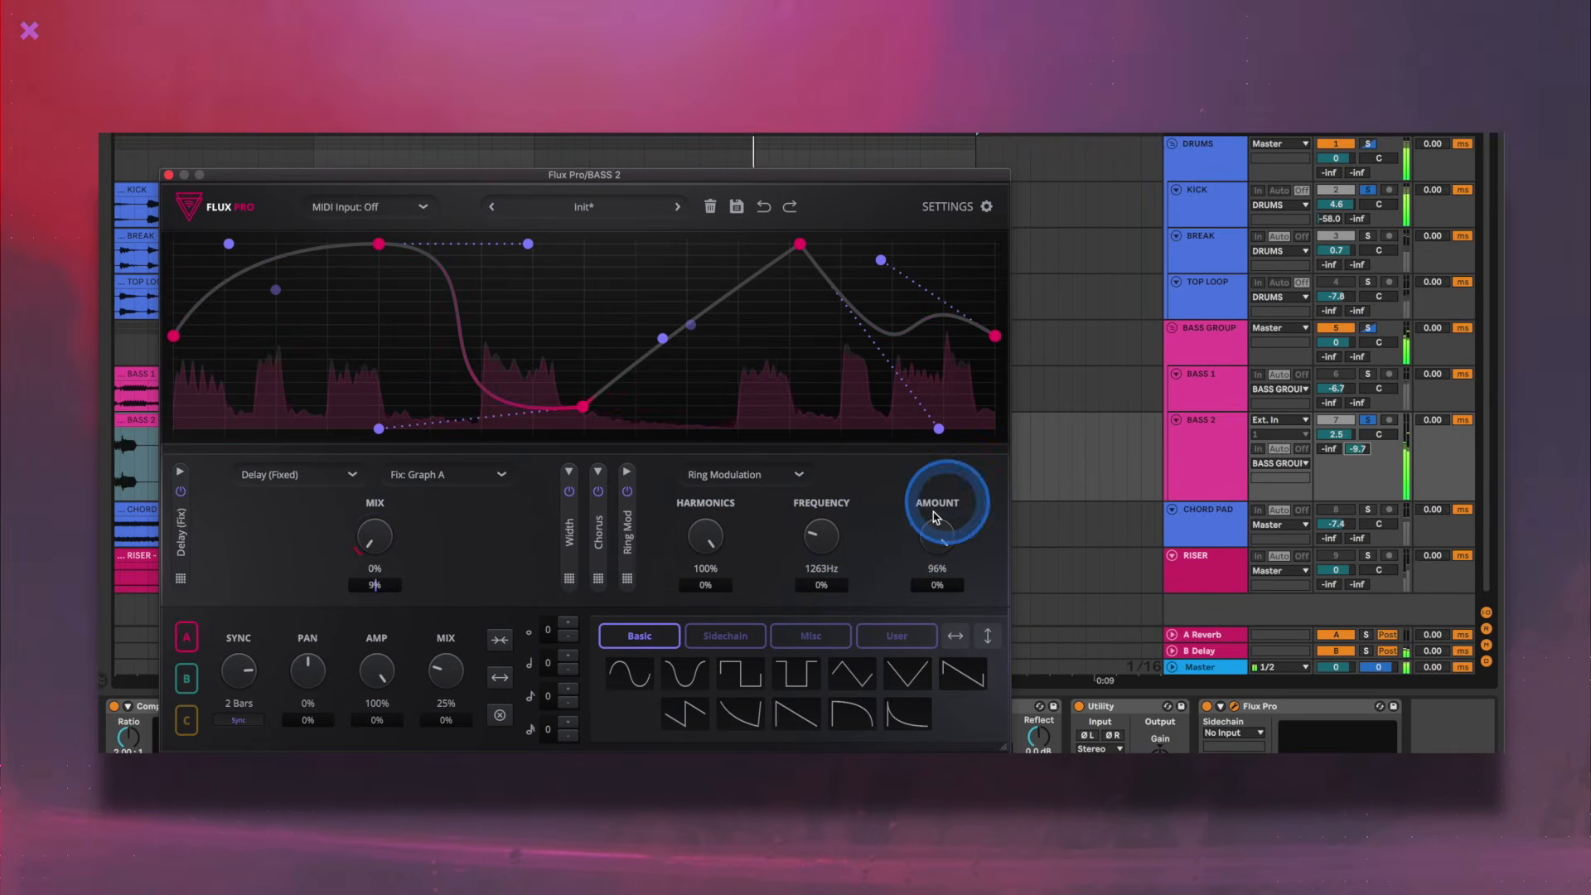
drag(928, 595, 930, 607)
drag(820, 540, 823, 486)
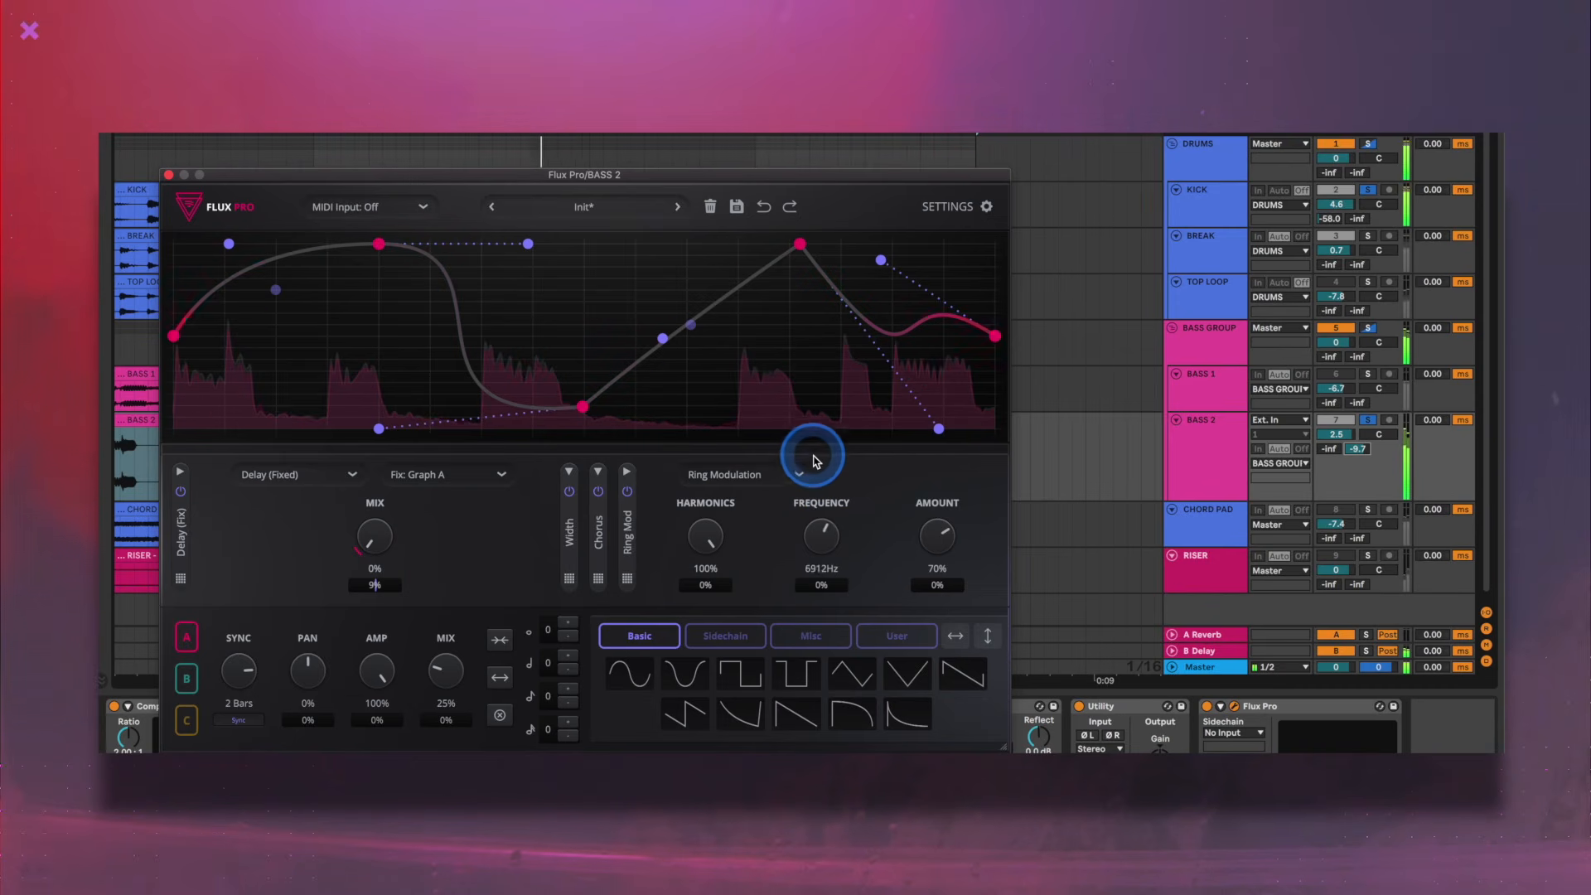
drag(812, 460, 813, 465)
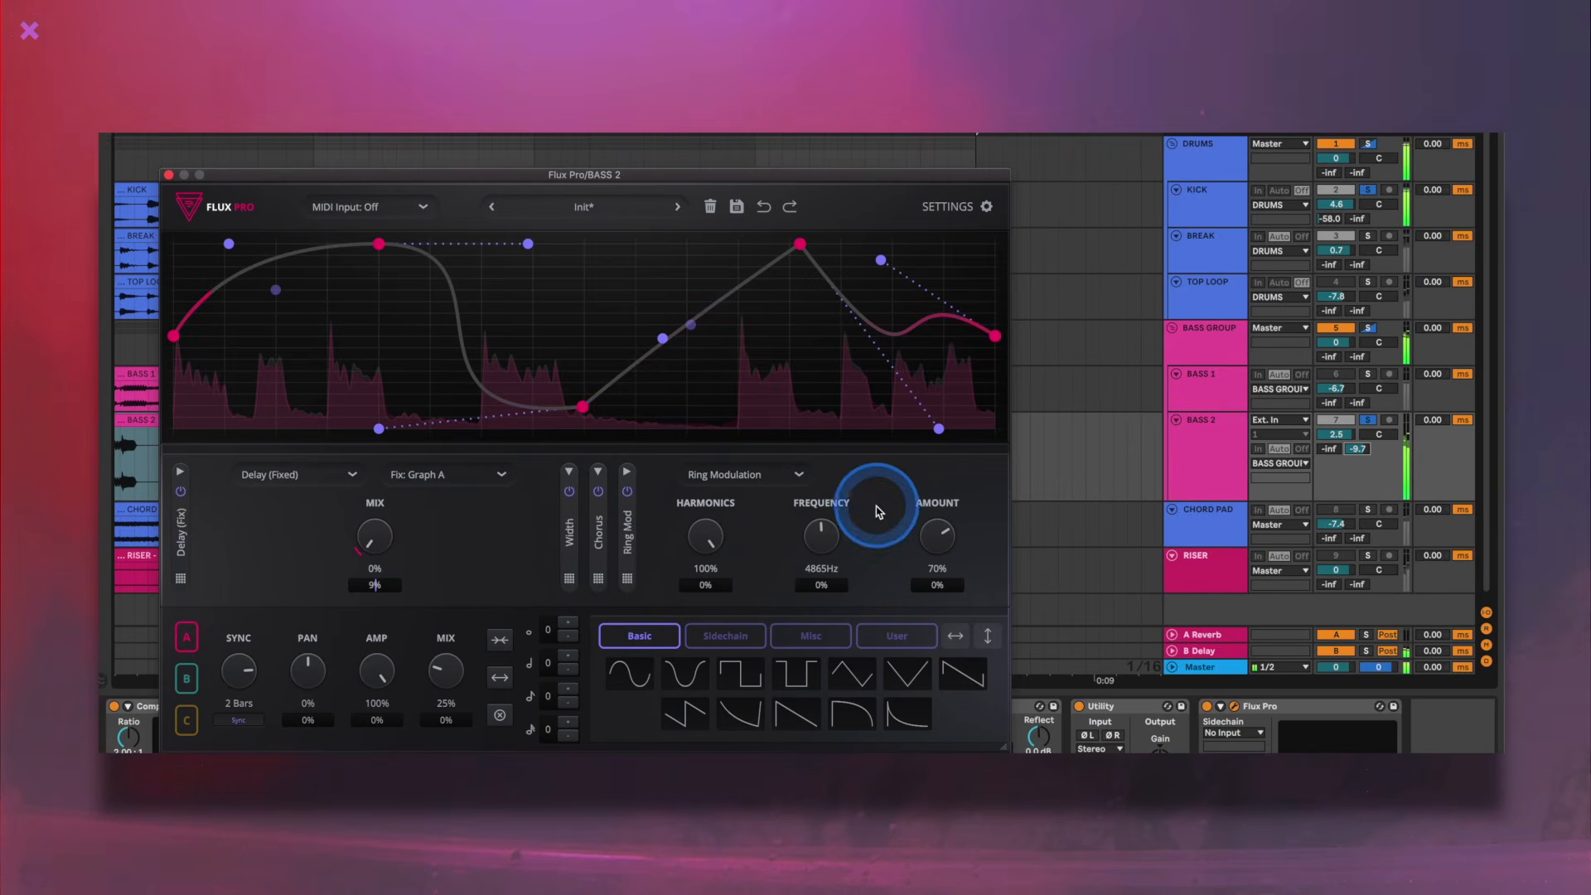
drag(824, 533, 822, 547)
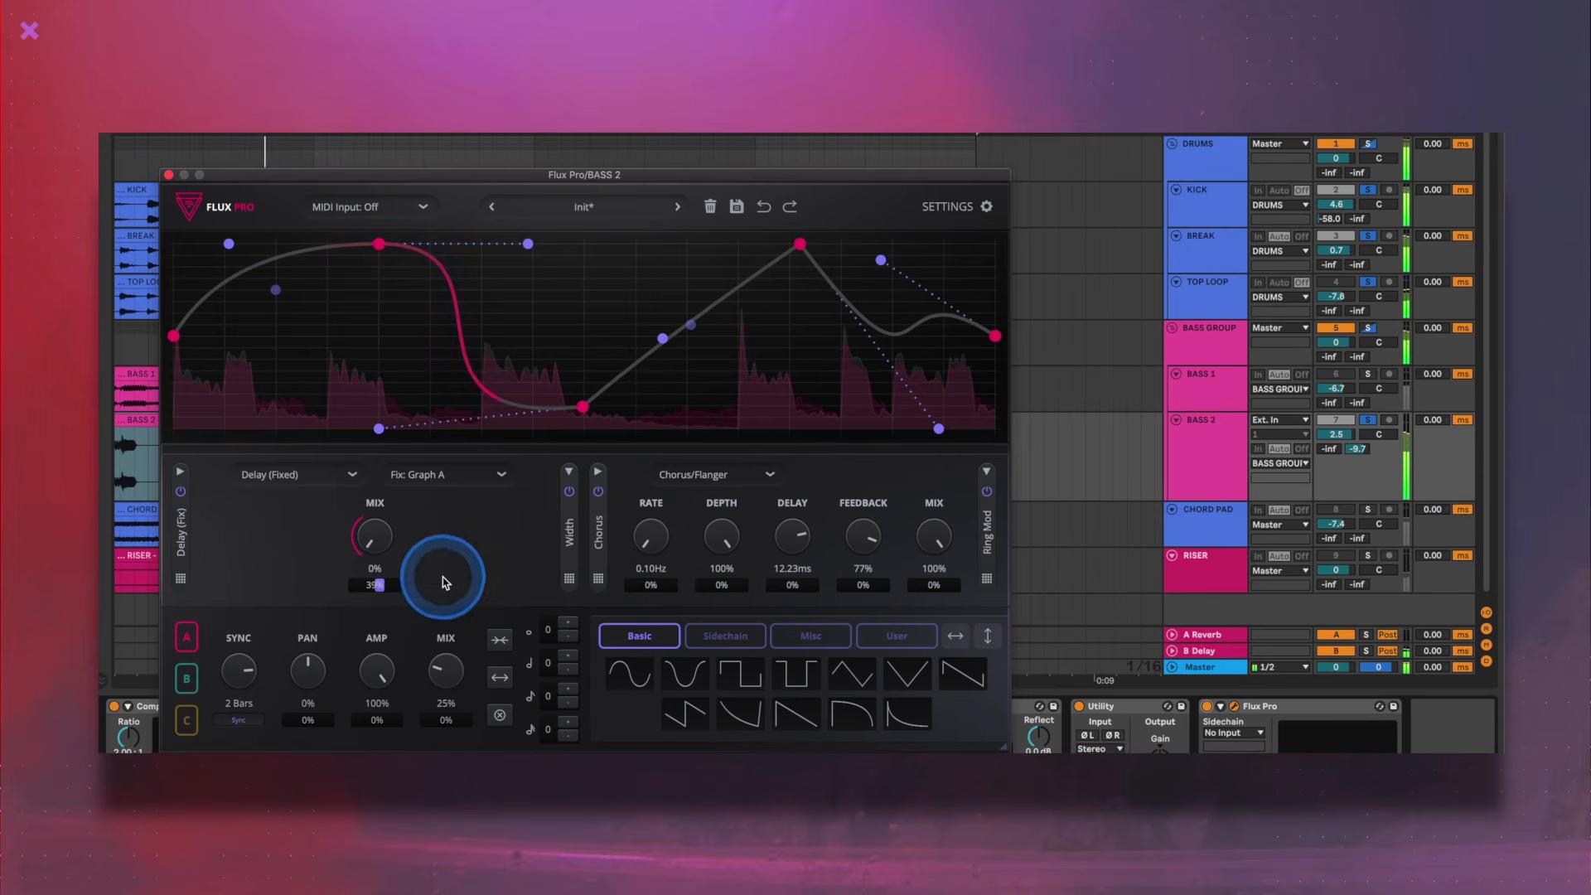
- Raise graph A's modulation of the Delay (Fixed) mix on BASS 2
drag(375, 580, 396, 478)
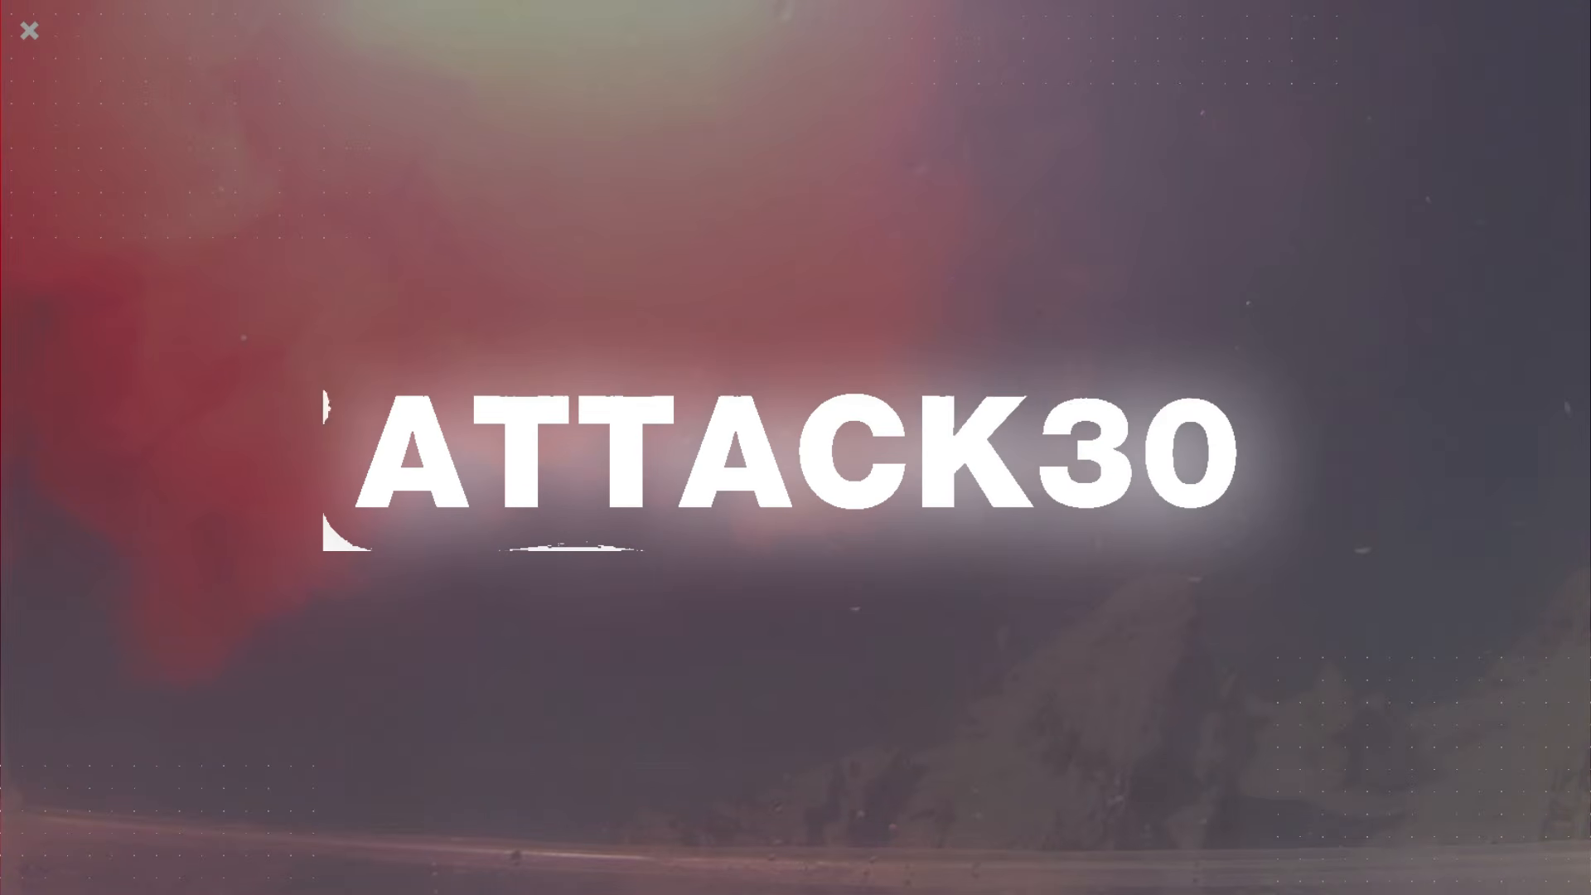